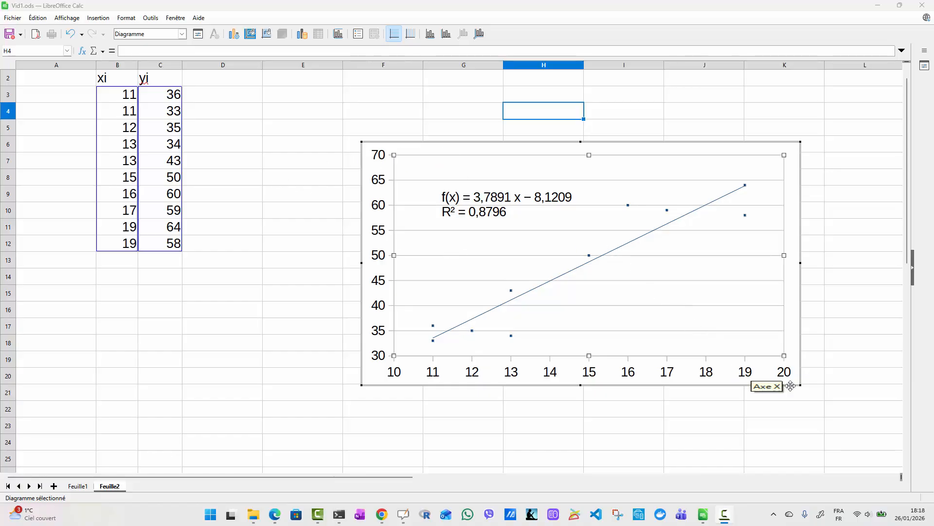
# - Shrink the scatter chart and move it away from the data, with its upper-left corner near cell H15
pyautogui.moveTo(801, 384); pyautogui.dragTo(683, 327)
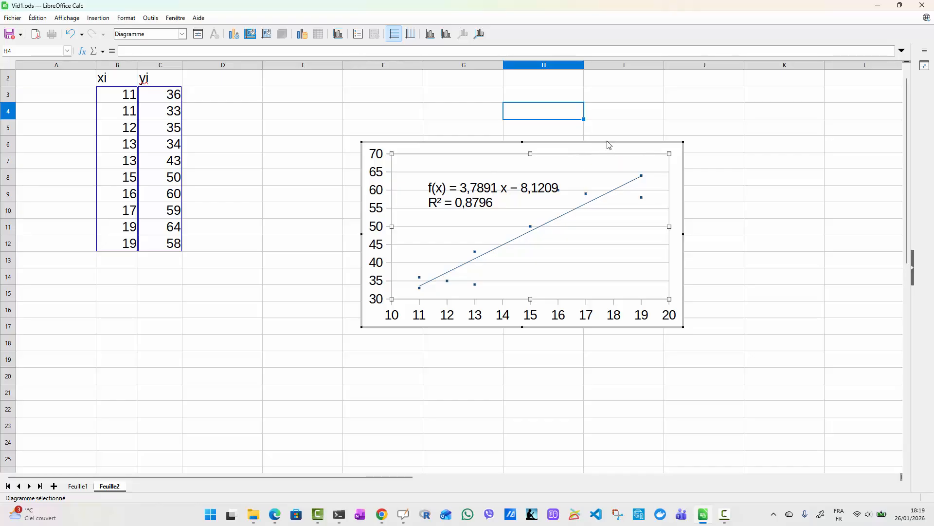
pyautogui.moveTo(607, 145); pyautogui.dragTo(777, 285)
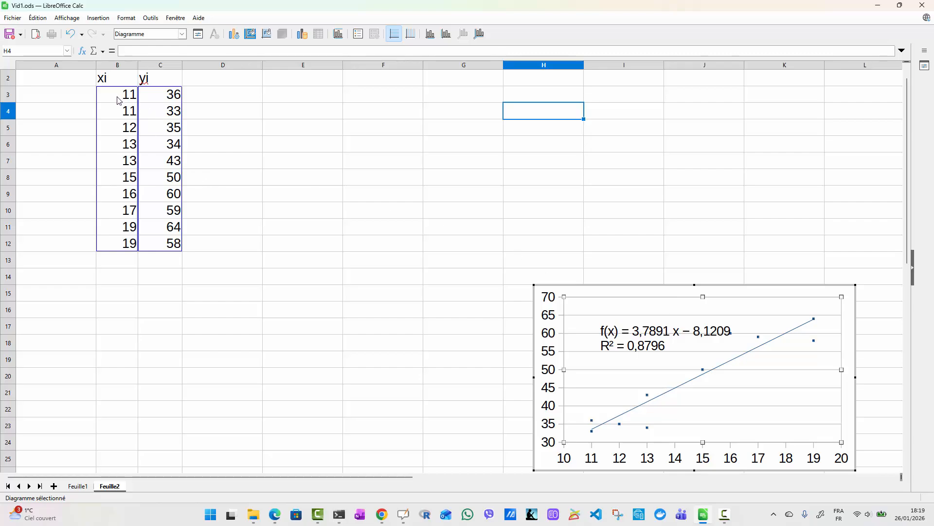
pyautogui.click(114, 279)
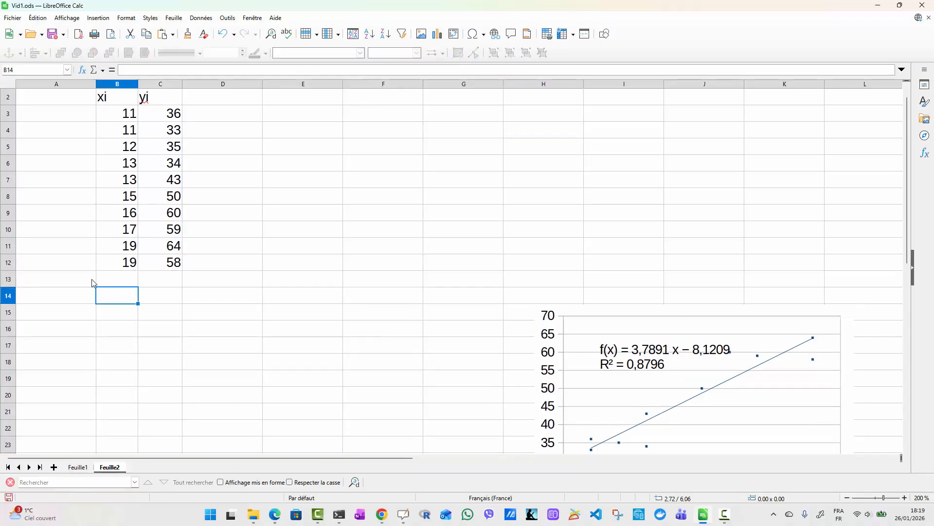
# - Label cell A14 "Somme" and cell A15 "Moyenne" below the data table
pyautogui.click(32, 297)
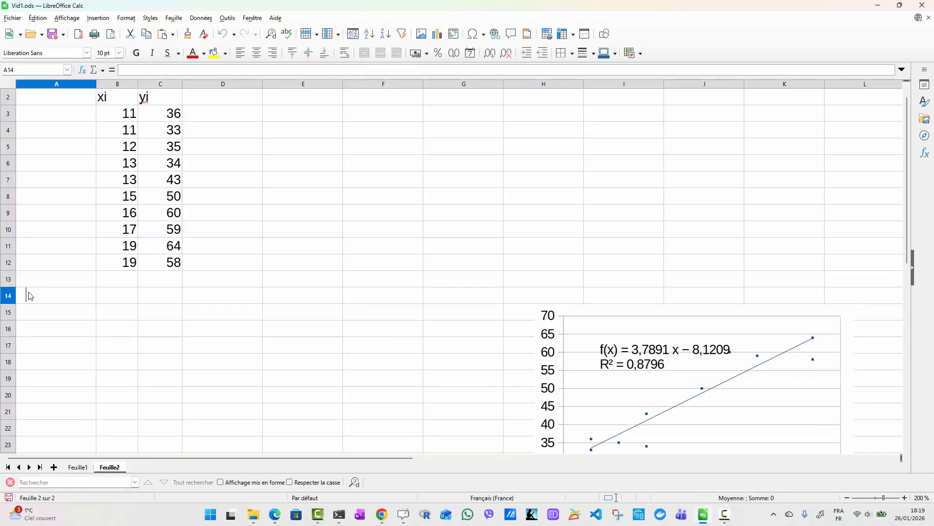
pyautogui.write('Somme')
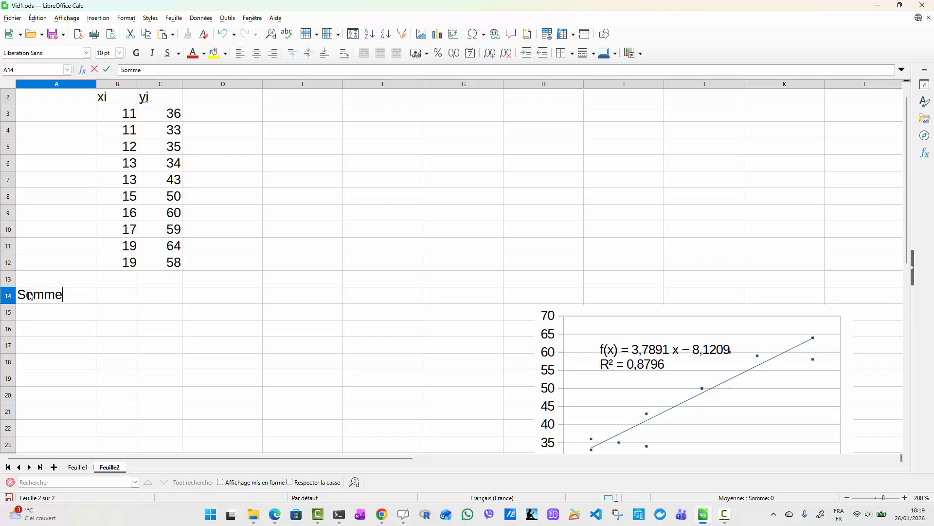
pyautogui.press('Return')
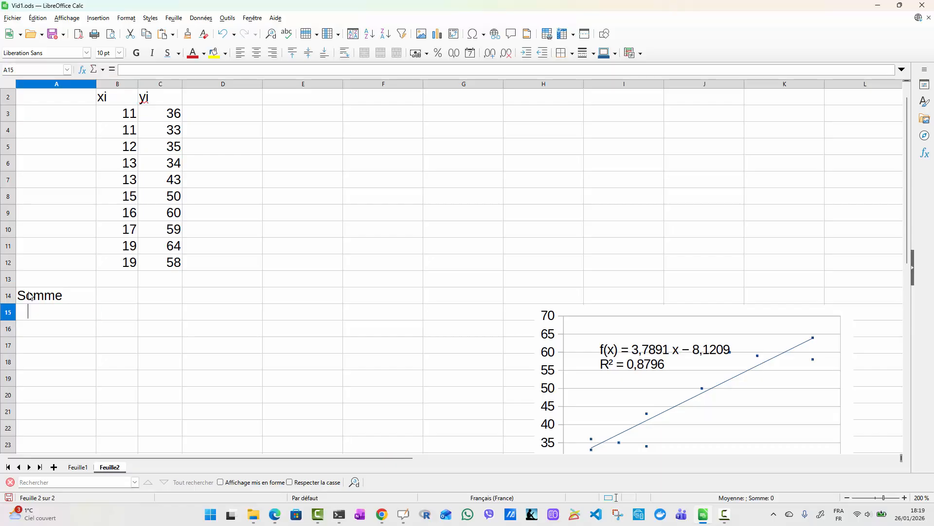
pyautogui.write('Moyenne')
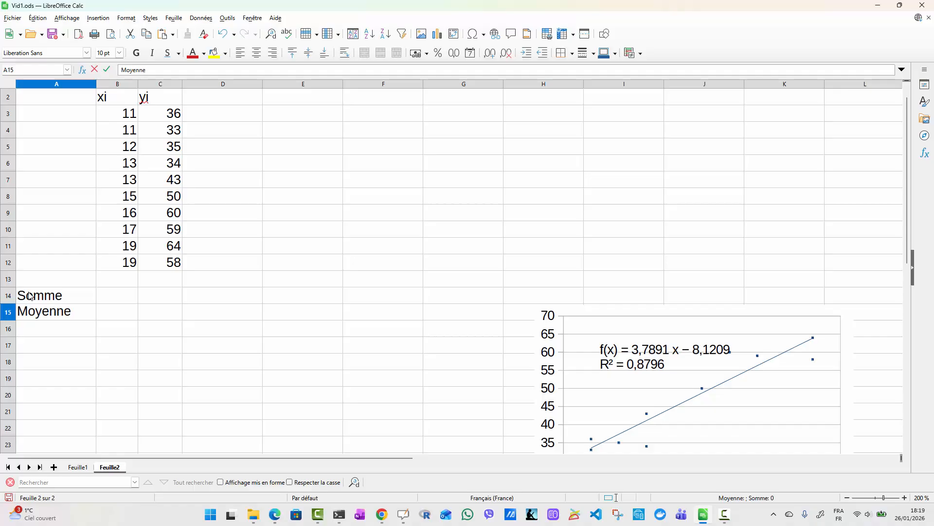
# - Calculate the sum of the xi values in B14 with =SOMME(B3:B12)
pyautogui.click(125, 297)
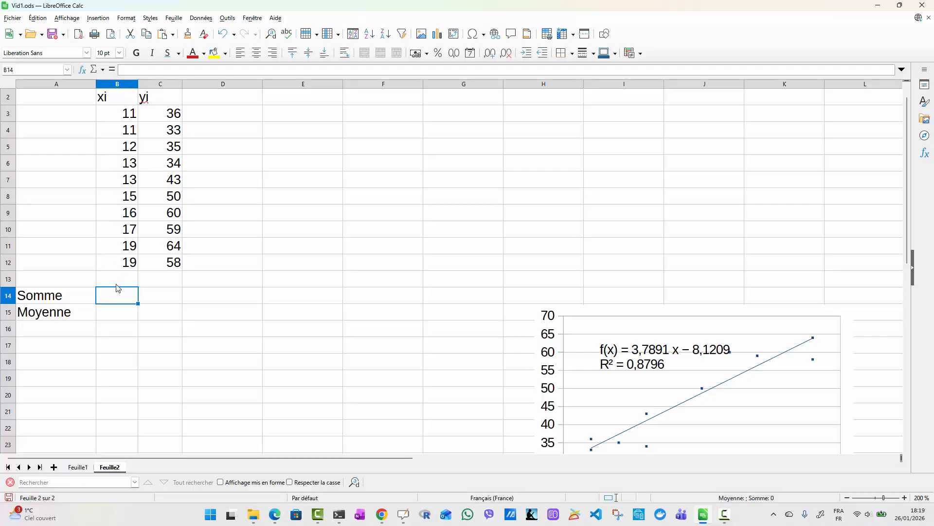
pyautogui.write('=')
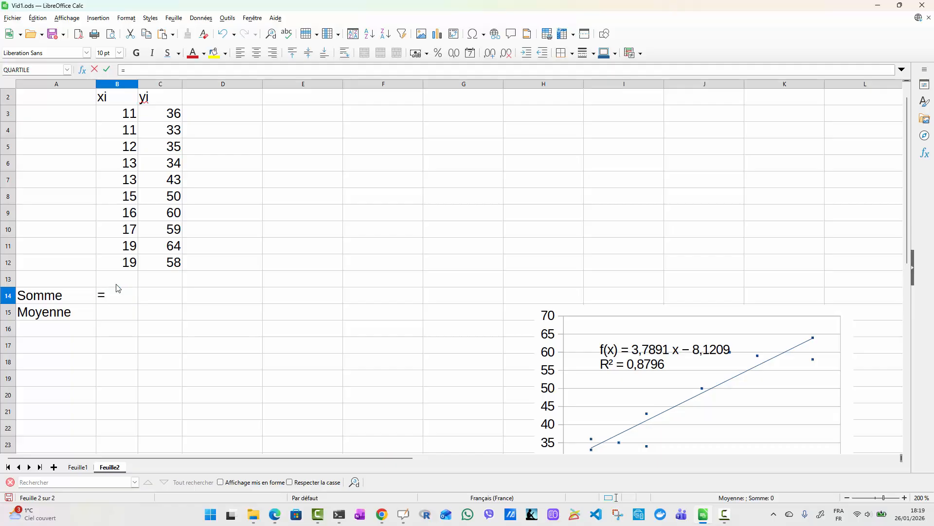
pyautogui.write('som')
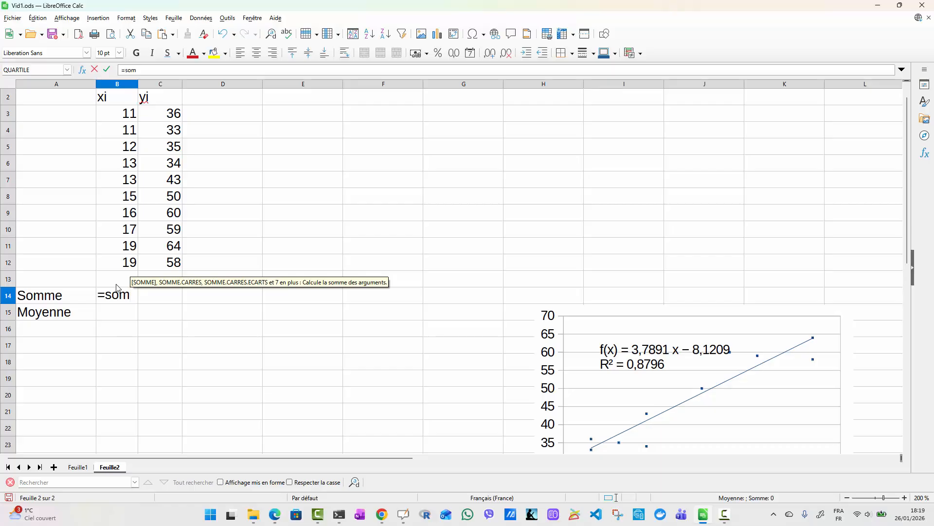
pyautogui.press('Return')
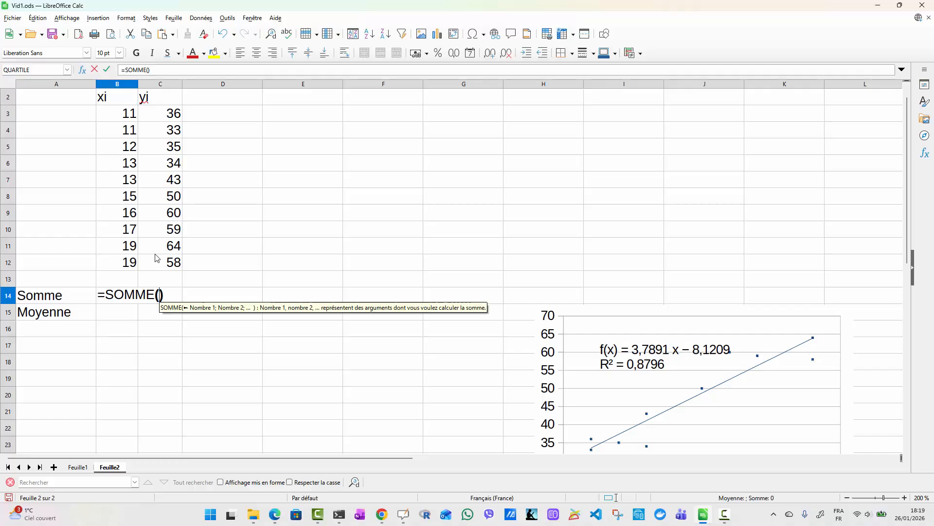
pyautogui.click(114, 117)
pyautogui.moveTo(114, 117); pyautogui.dragTo(112, 269)
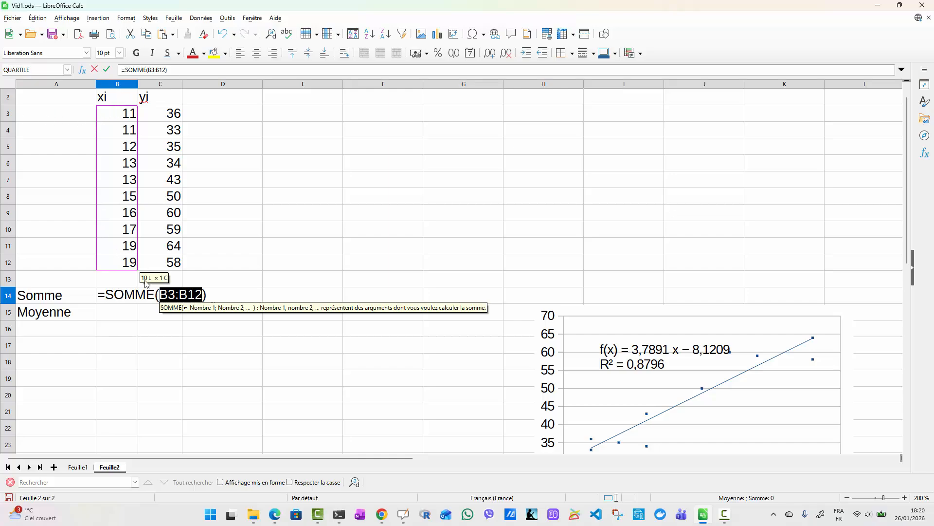
pyautogui.press('Return')
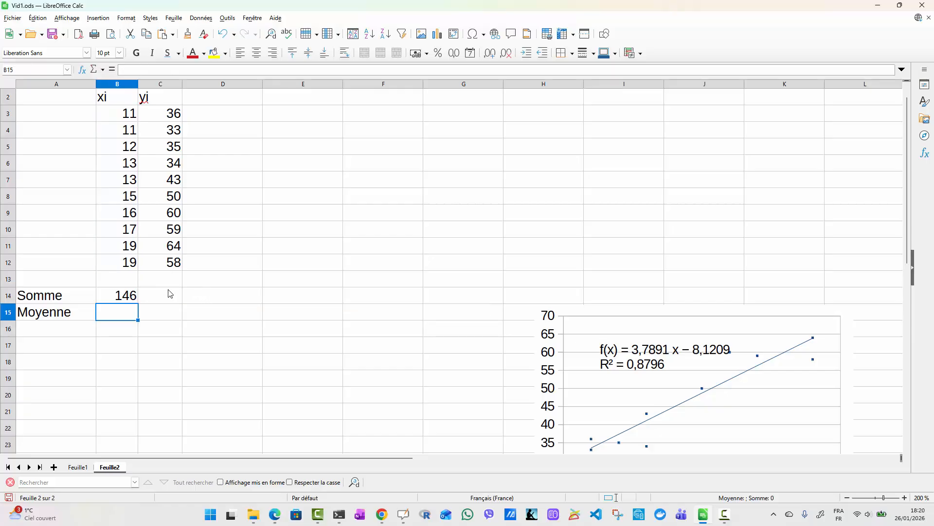
# - Calculate the mean of the xi values in B15 with =MOYENNE(B3:B12)
pyautogui.doubleClick(121, 315)
pyautogui.write('=')
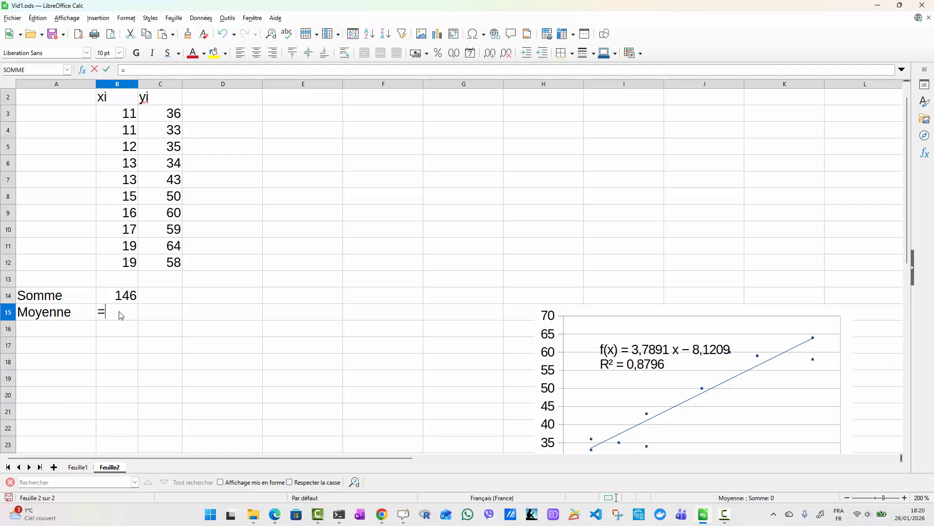
pyautogui.write('moy')
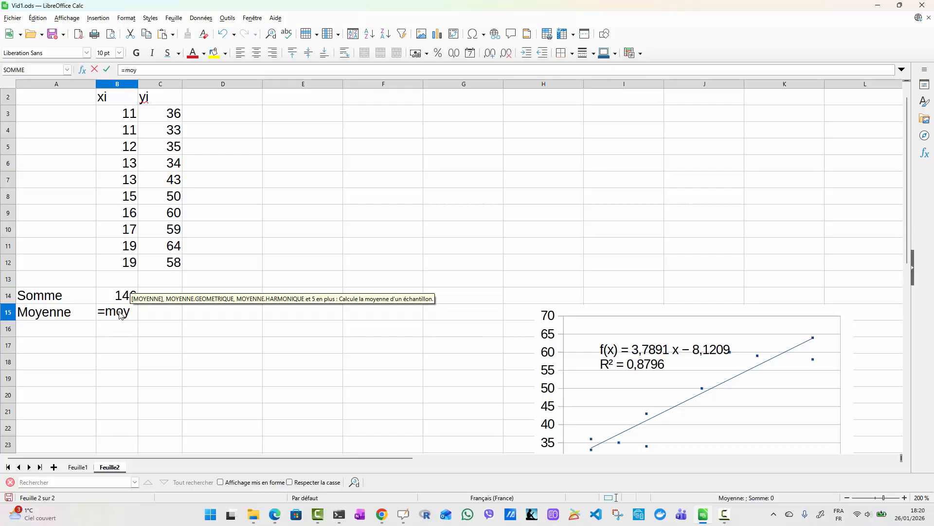
pyautogui.press('Return')
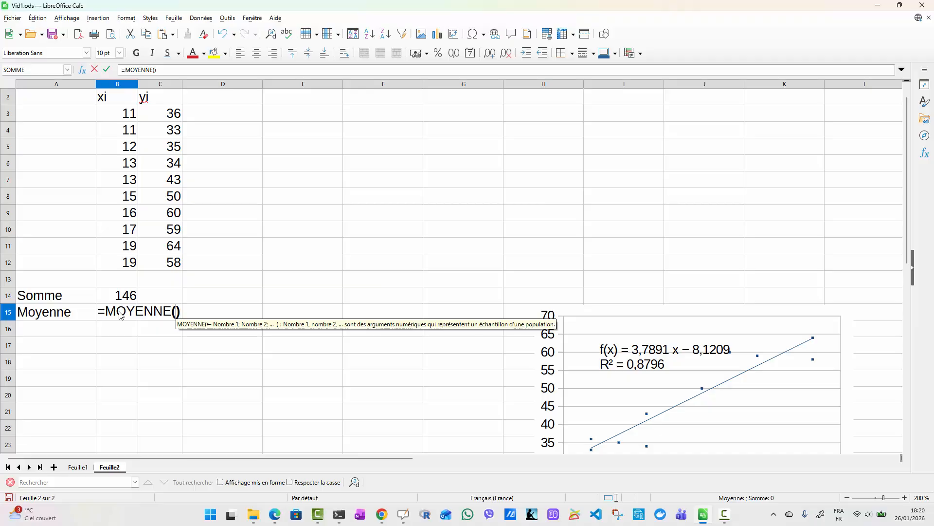
pyautogui.click(124, 114)
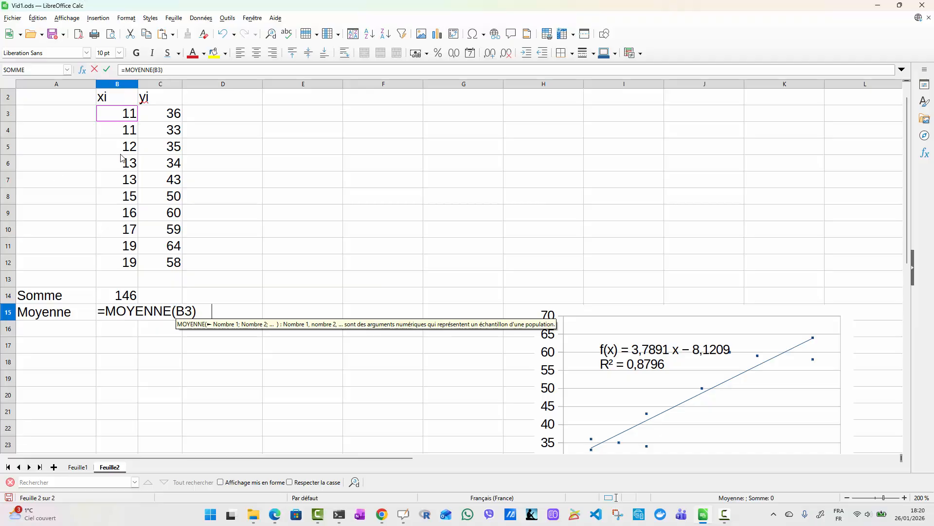
pyautogui.moveTo(124, 114); pyautogui.dragTo(120, 266)
pyautogui.press('Return')
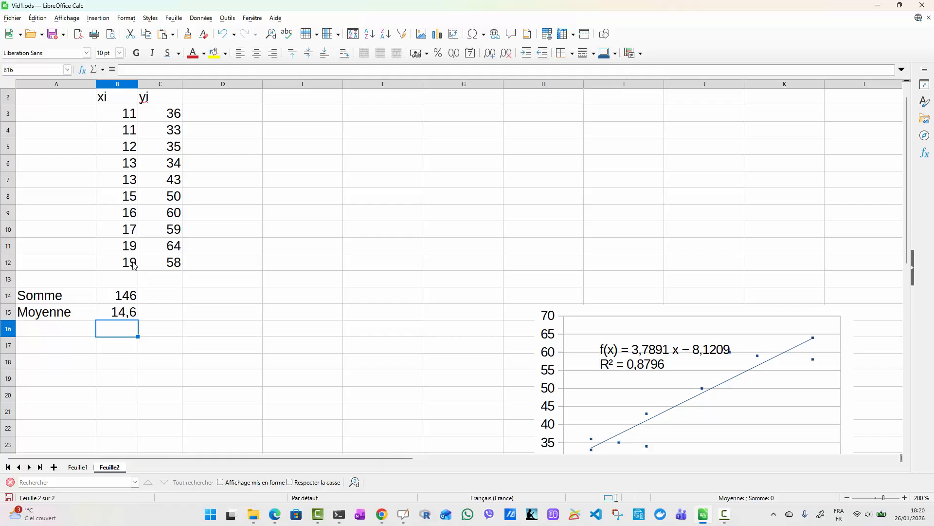
# - Switch to the OpenBoard whiteboard and handwrite an X with a bar over it, an equals sign and "Σ xi" in red
pyautogui.press('F9')
pyautogui.hotkey('alt', 'Tab')
pyautogui.press('Tab')
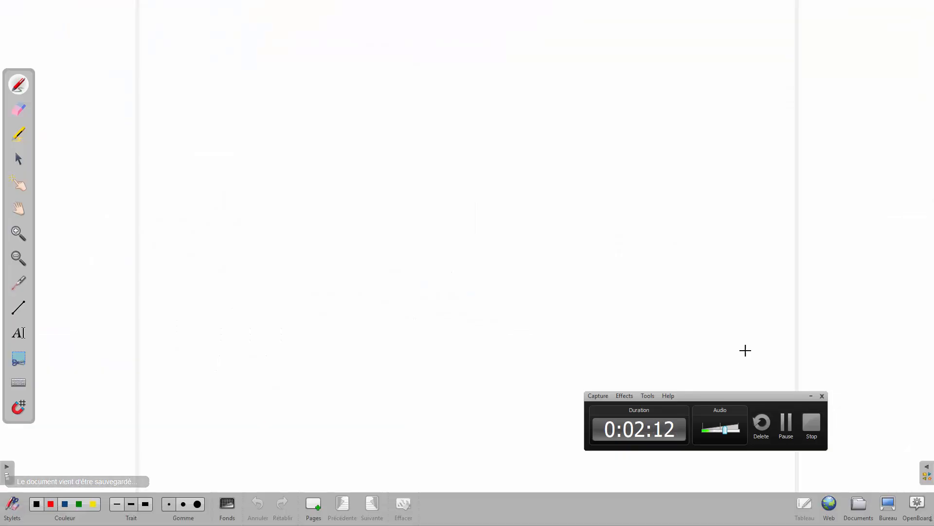
pyautogui.click(811, 395)
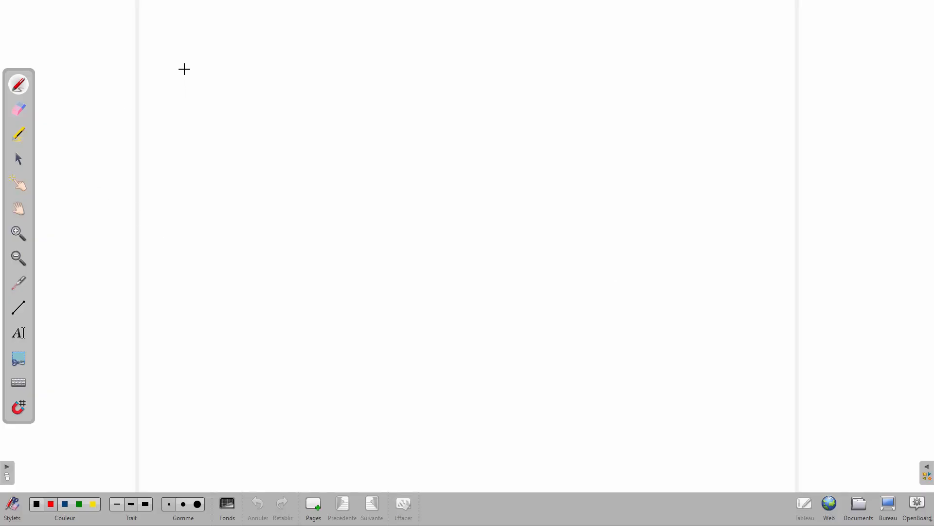
pyautogui.moveTo(185, 66); pyautogui.dragTo(195, 83)
pyautogui.moveTo(195, 68)
pyautogui.mouseDown()
pyautogui.moveTo(183, 87)
pyautogui.moveTo(196, 58)
pyautogui.moveTo(211, 71)
pyautogui.mouseUp()
pyautogui.moveTo(207, 78); pyautogui.dragTo(215, 76)
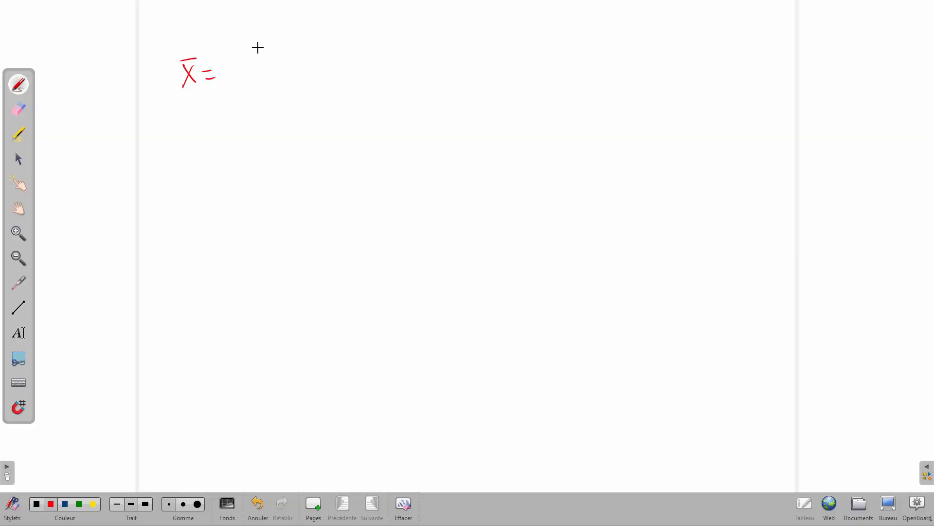
pyautogui.moveTo(273, 39)
pyautogui.mouseDown()
pyautogui.moveTo(262, 51)
pyautogui.moveTo(268, 62)
pyautogui.moveTo(301, 61)
pyautogui.mouseUp()
# - Erase the capital X beneath the bar and rewrite it as a lowercase x in red
pyautogui.click(183, 504)
pyautogui.moveTo(190, 72); pyautogui.dragTo(184, 111)
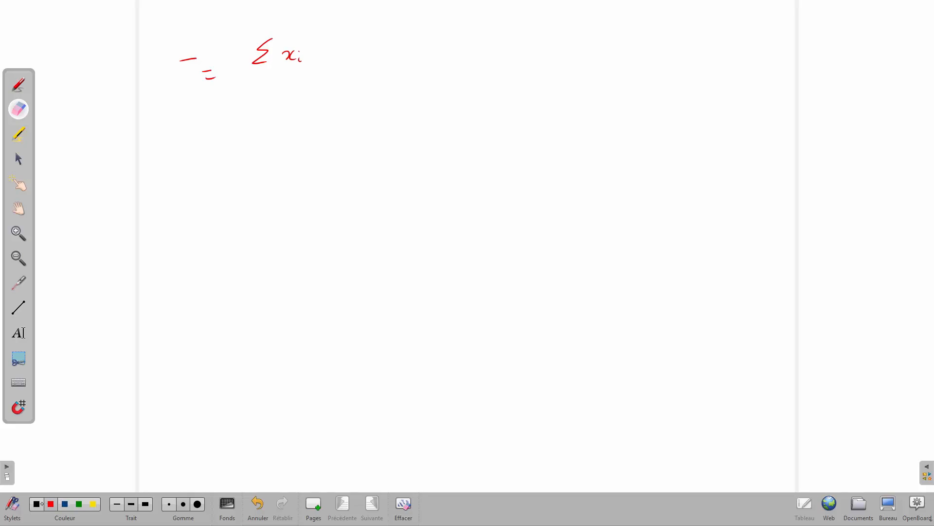
pyautogui.click(51, 504)
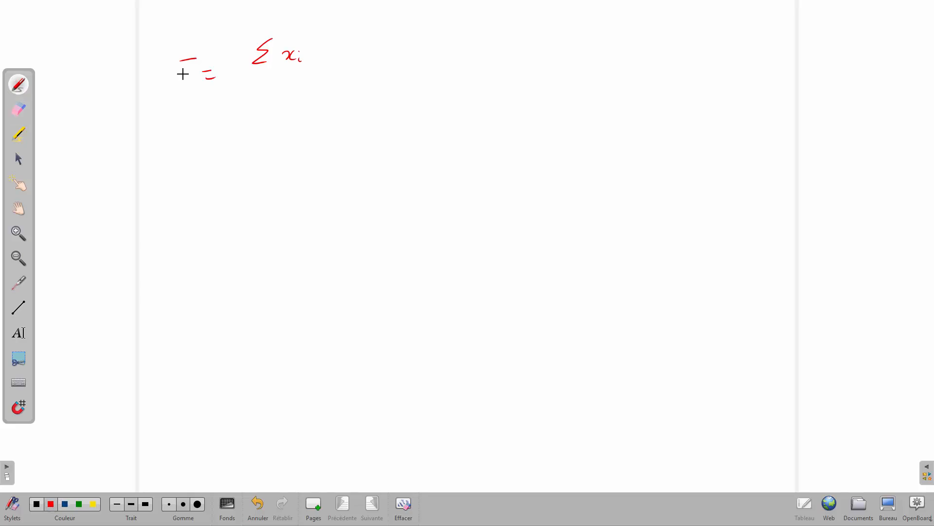
pyautogui.moveTo(181, 73)
pyautogui.mouseDown()
pyautogui.moveTo(193, 73)
pyautogui.moveTo(185, 82)
pyautogui.mouseUp()
pyautogui.moveTo(195, 71); pyautogui.dragTo(193, 82)
# - Complete the fraction with a bar and denominator N, and add the limits i=1 and N to the summation sign
pyautogui.moveTo(256, 77); pyautogui.dragTo(314, 75)
pyautogui.moveTo(278, 106); pyautogui.dragTo(294, 87)
pyautogui.moveTo(246, 68); pyautogui.dragTo(262, 74)
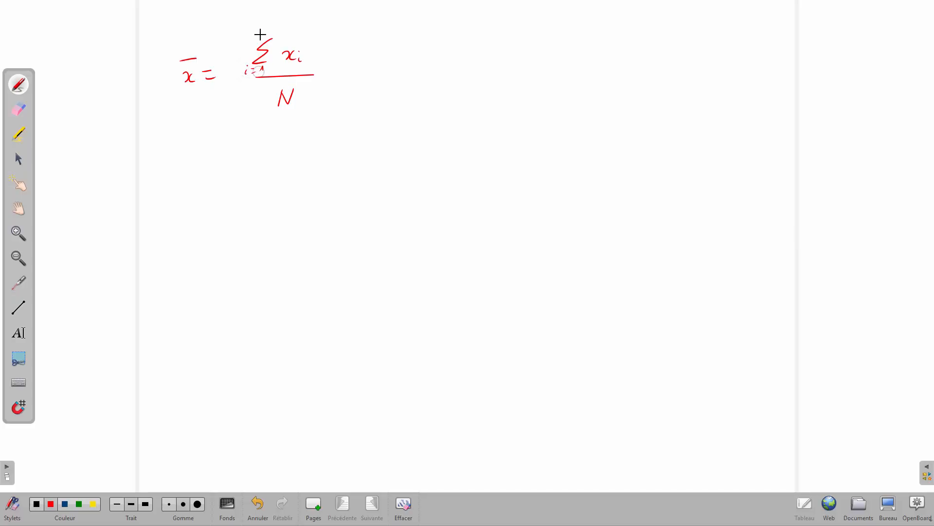
pyautogui.moveTo(257, 35); pyautogui.dragTo(265, 27)
# - Extend the equation with the equivalent form "= 1/N · Σ xi", summed from i=1 to N, and lengthen the first fraction bar
pyautogui.moveTo(330, 71)
pyautogui.mouseDown()
pyautogui.moveTo(371, 67)
pyautogui.moveTo(379, 75)
pyautogui.mouseUp()
pyautogui.moveTo(365, 95)
pyautogui.mouseDown()
pyautogui.moveTo(396, 71)
pyautogui.moveTo(408, 82)
pyautogui.moveTo(399, 97)
pyautogui.moveTo(409, 91)
pyautogui.mouseUp()
pyautogui.moveTo(404, 95); pyautogui.dragTo(418, 97)
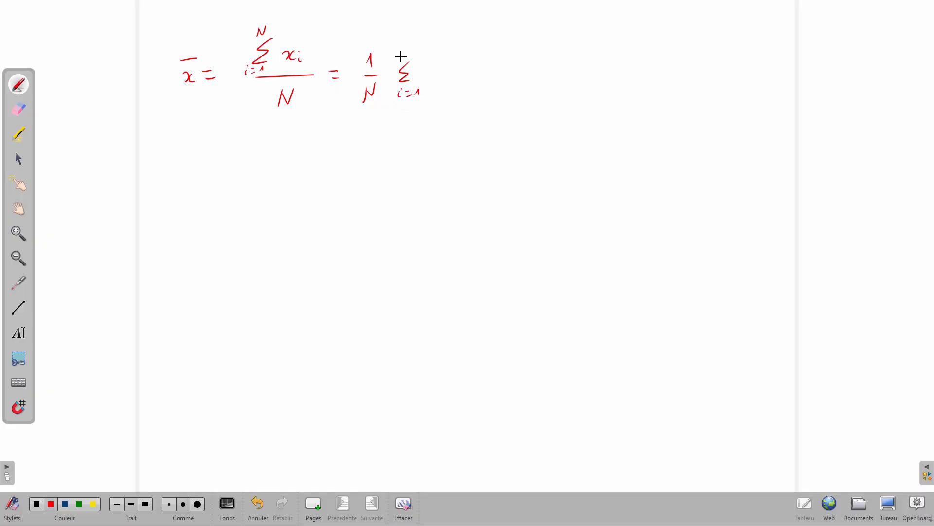
pyautogui.moveTo(401, 62)
pyautogui.mouseDown()
pyautogui.moveTo(406, 53)
pyautogui.moveTo(425, 80)
pyautogui.mouseUp()
pyautogui.moveTo(425, 69)
pyautogui.mouseDown()
pyautogui.moveTo(420, 80)
pyautogui.moveTo(432, 79)
pyautogui.mouseUp()
pyautogui.click(431, 69)
pyautogui.moveTo(260, 77); pyautogui.dragTo(240, 79)
pyautogui.click(390, 81)
pyautogui.moveTo(365, 76); pyautogui.dragTo(378, 75)
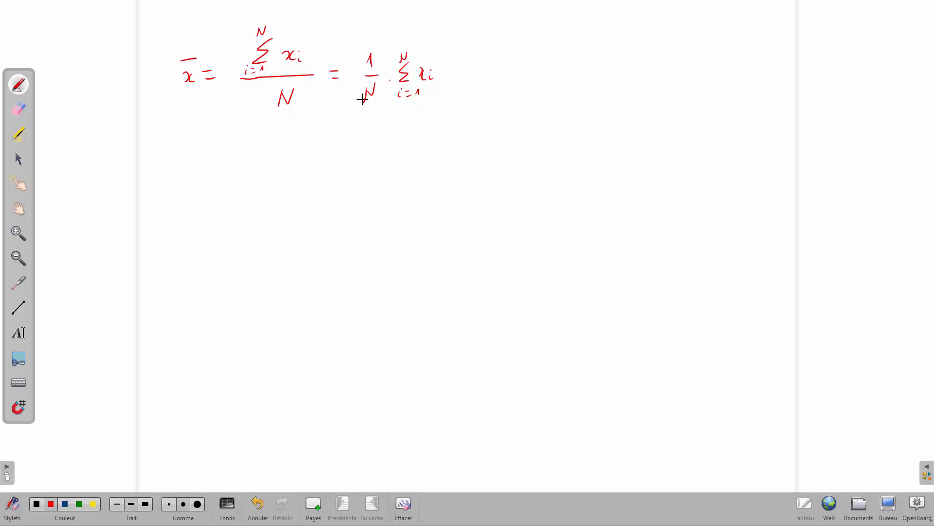
# - Circle the 1/N and summation part in blue and label it "moyenne" with a double underline
pyautogui.click(65, 503)
pyautogui.moveTo(364, 48)
pyautogui.mouseDown()
pyautogui.moveTo(355, 102)
pyautogui.moveTo(400, 117)
pyautogui.moveTo(424, 91)
pyautogui.moveTo(405, 47)
pyautogui.moveTo(370, 45)
pyautogui.moveTo(448, 21)
pyautogui.mouseUp()
pyautogui.moveTo(416, 38); pyautogui.dragTo(451, 34)
pyautogui.click(460, 19)
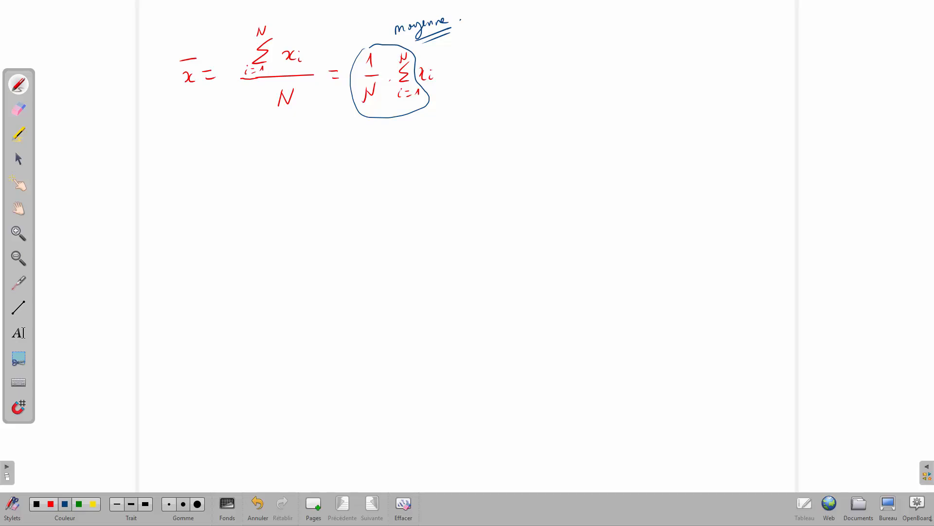
# - Switch from the whiteboard to the Vid1.ods spreadsheet in LibreOffice Calc
pyautogui.hotkey('alt', 'Tab')
pyautogui.hotkey('alt', 'Tab')
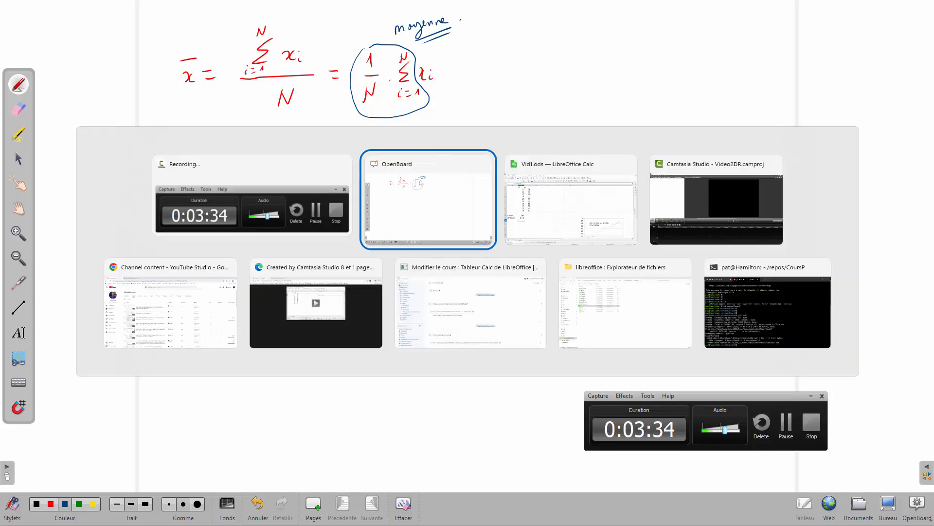
pyautogui.hotkey('alt', 'Tab')
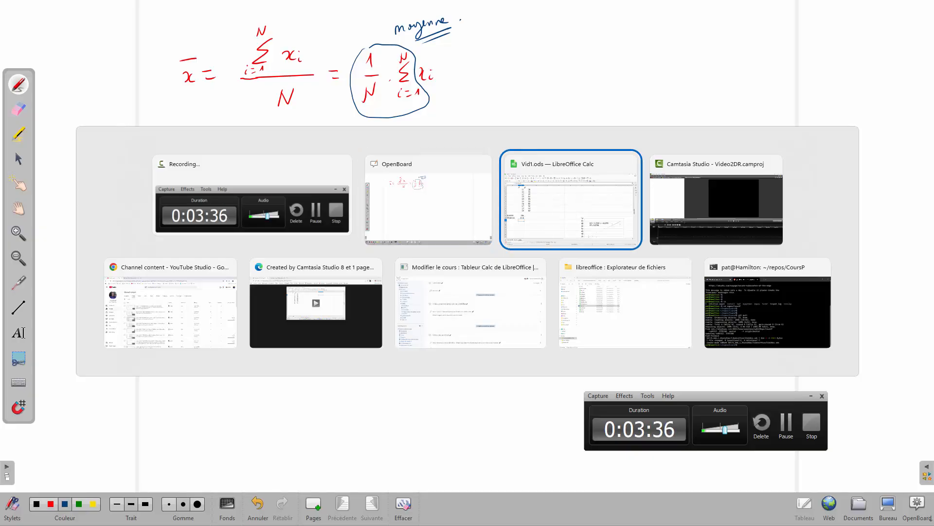
pyautogui.click(812, 396)
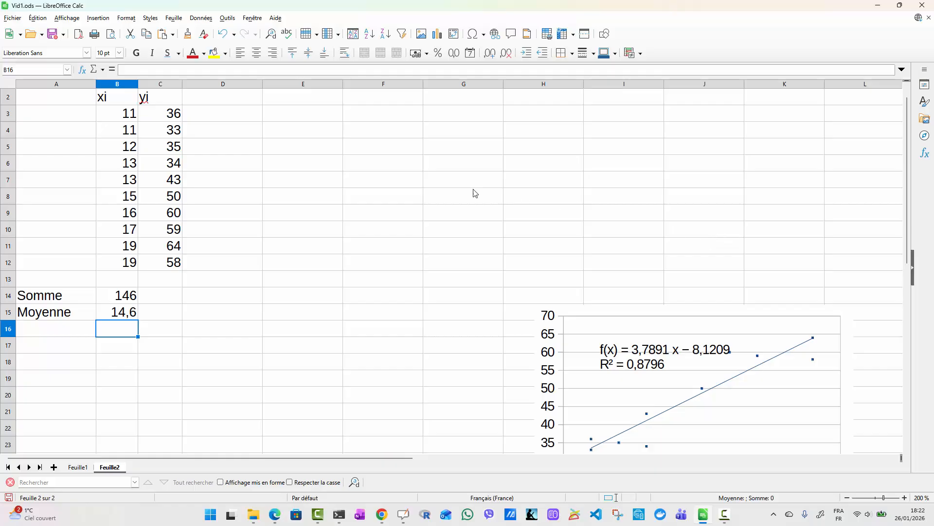
# - Calculate the mean of the yi values in C15 with MOYENNE over C3:C12
pyautogui.click(163, 297)
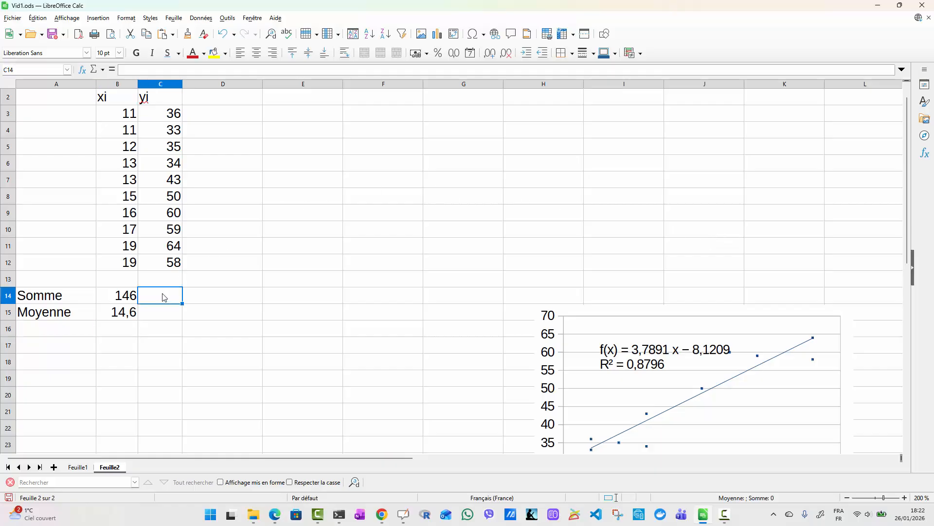
pyautogui.click(160, 317)
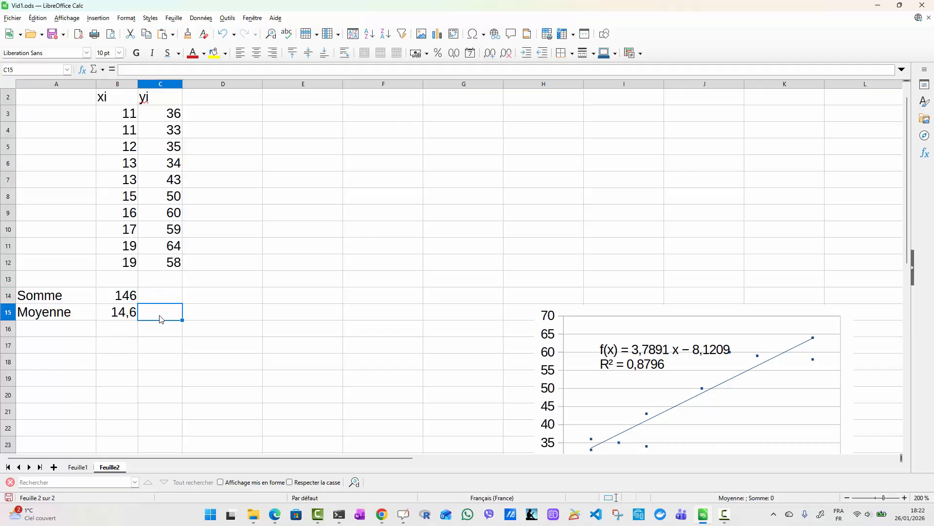
pyautogui.write('=moye')
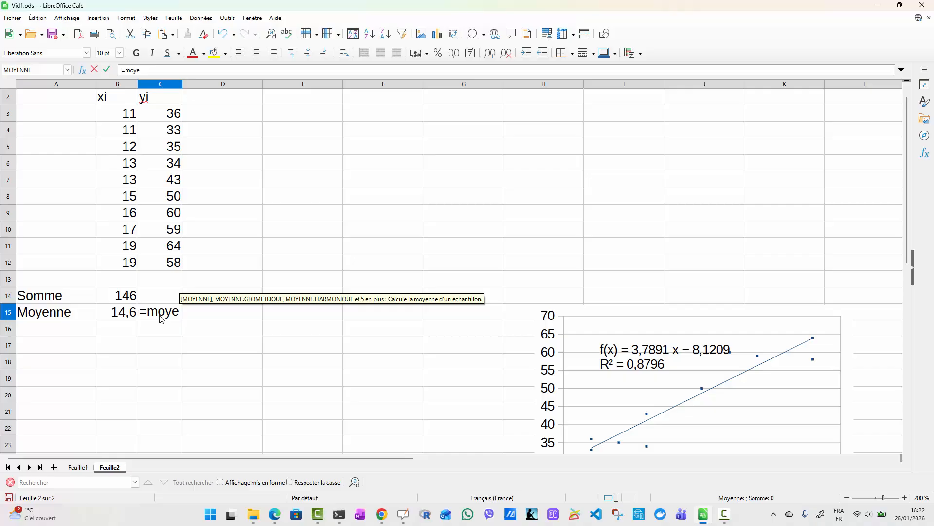
pyautogui.press('Return')
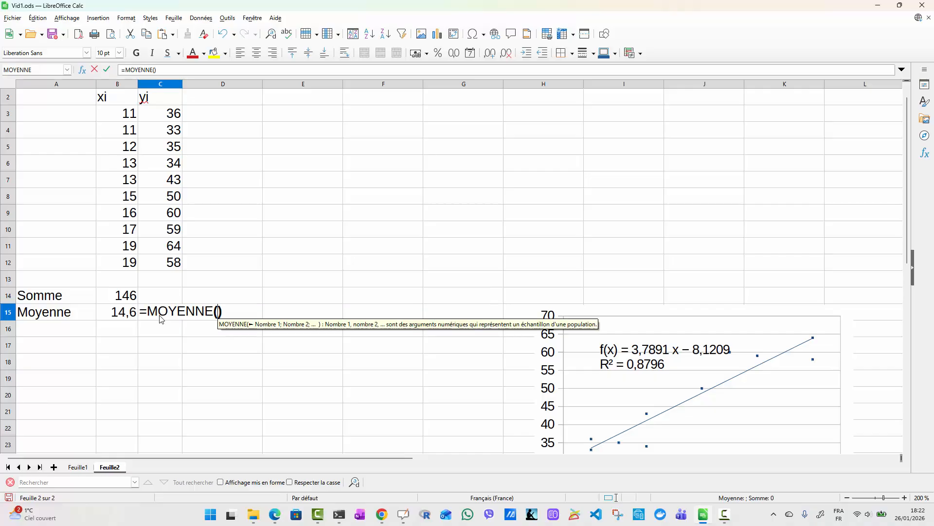
pyautogui.click(167, 116)
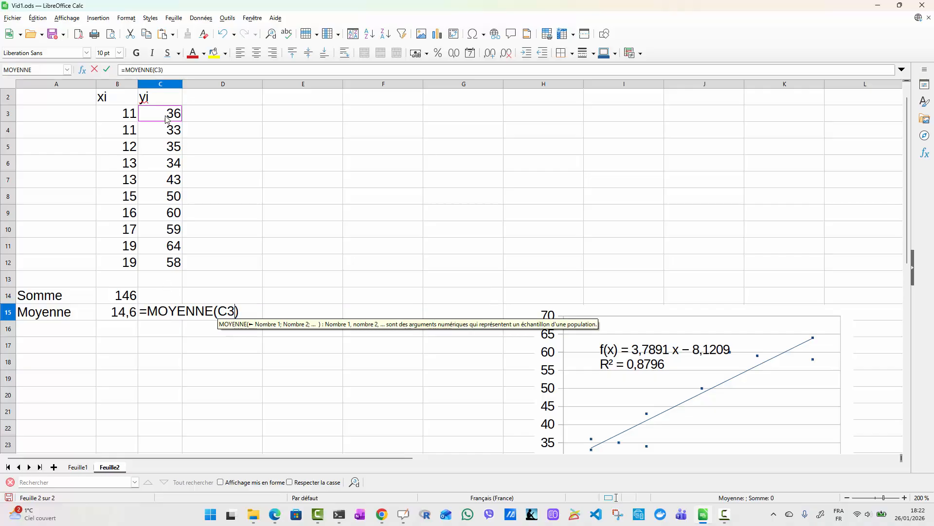
pyautogui.moveTo(151, 218); pyautogui.dragTo(158, 267)
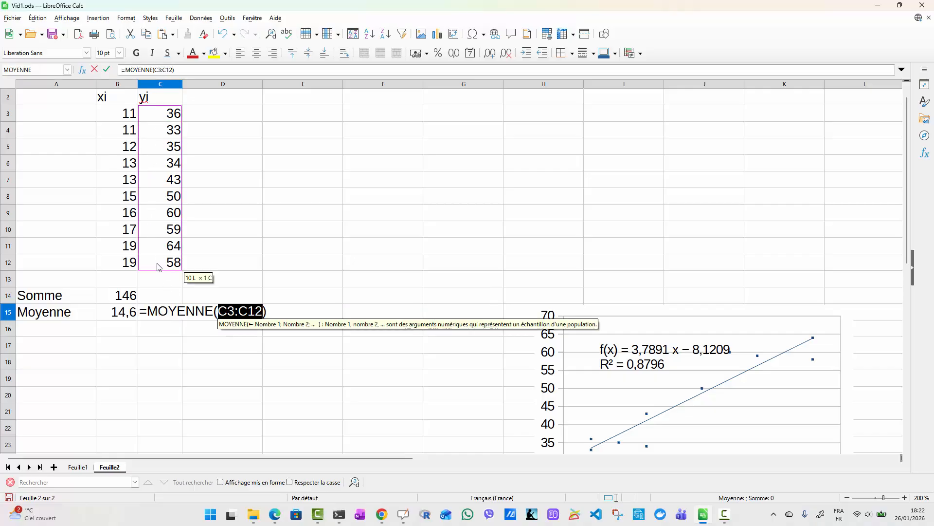
pyautogui.press('Return')
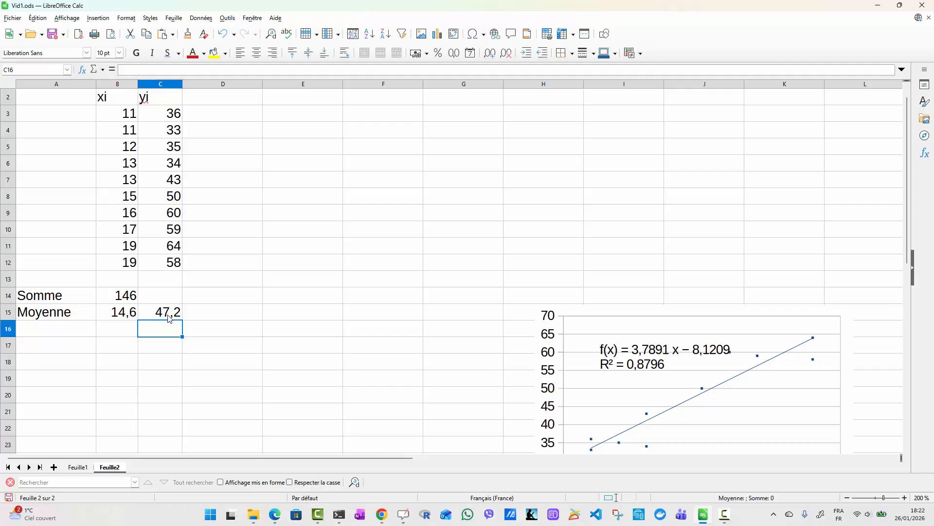
# - Add the header Xi in D2 and enter =B3-B15 in D3 to subtract the xi mean from the first value
pyautogui.click(231, 101)
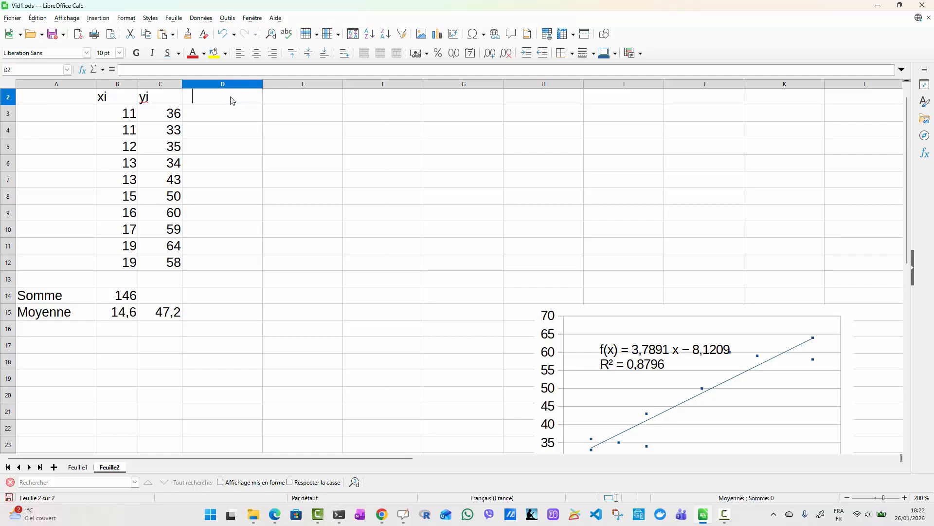
pyautogui.write('Xi')
pyautogui.click(228, 117)
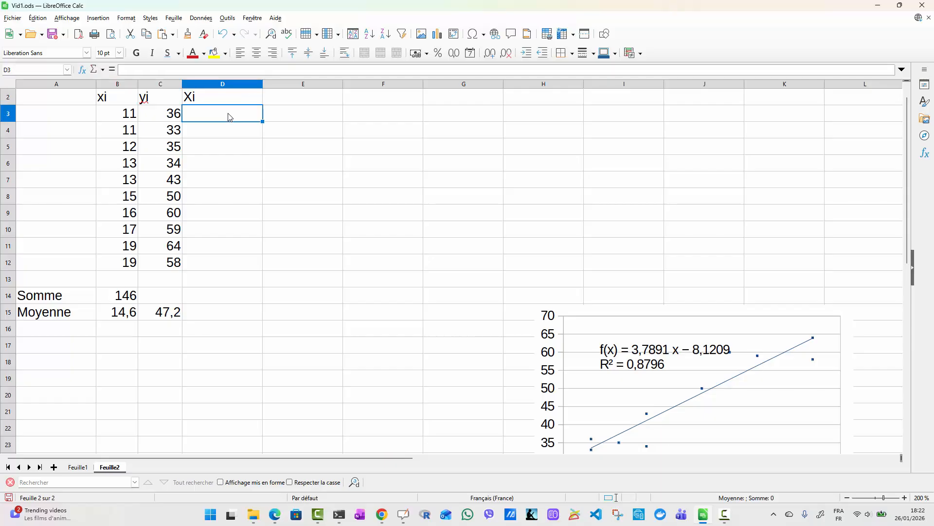
pyautogui.write('=')
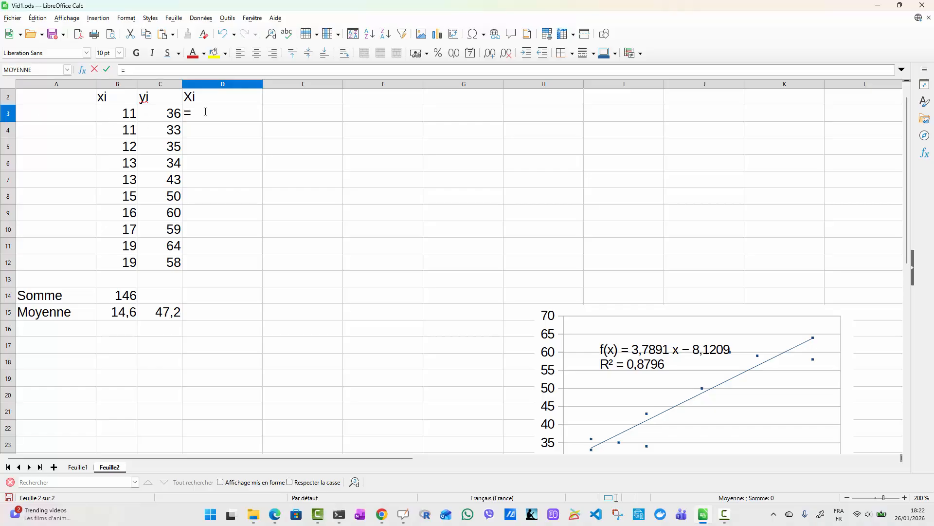
pyautogui.click(123, 114)
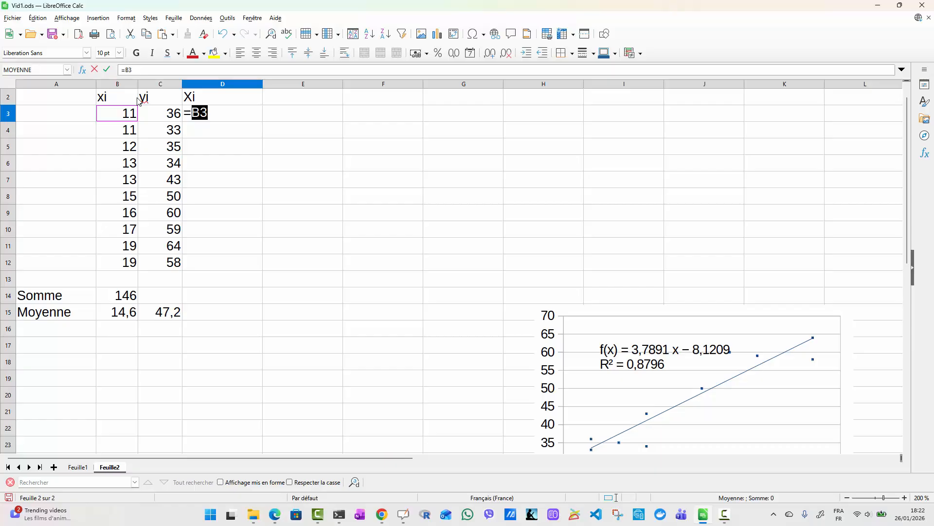
pyautogui.write('-')
pyautogui.click(123, 315)
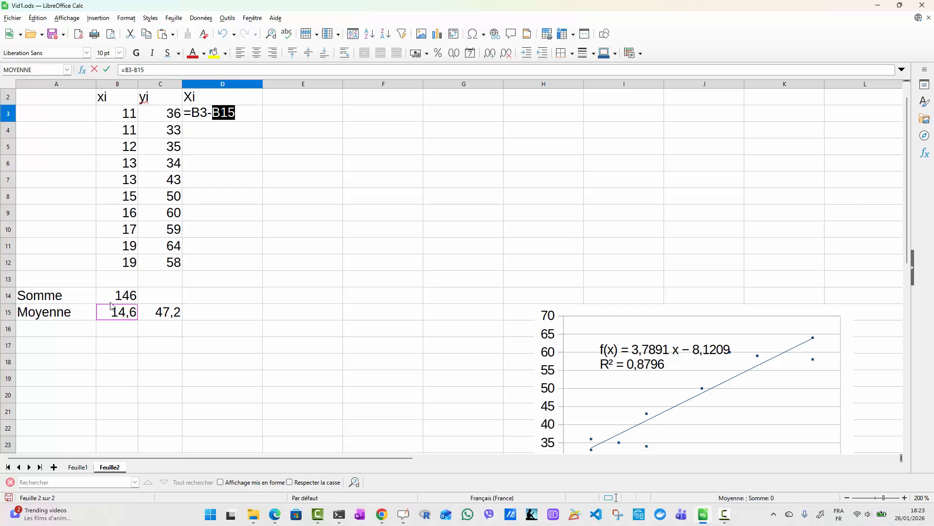
pyautogui.press('Return')
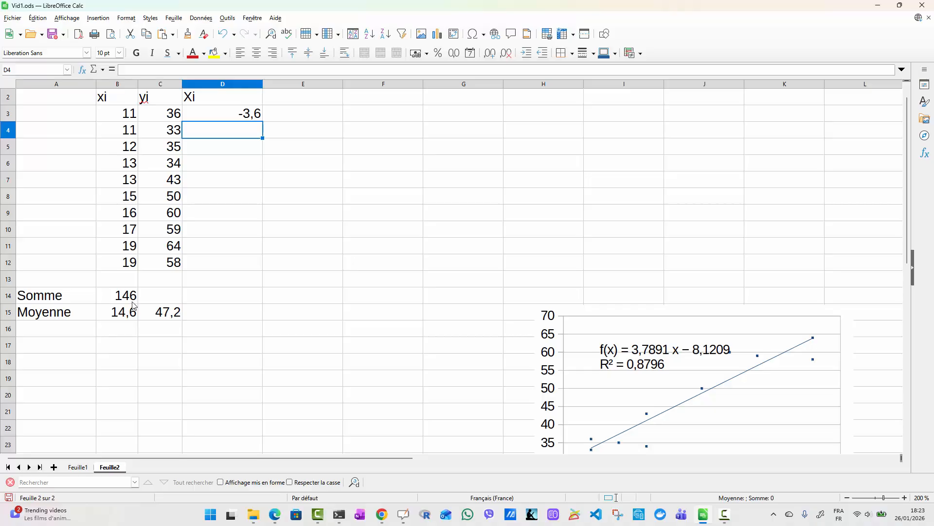
# - Try to fill the D3 formula down to D12 and check which mean cell the copy in D4 refers to
pyautogui.click(242, 117)
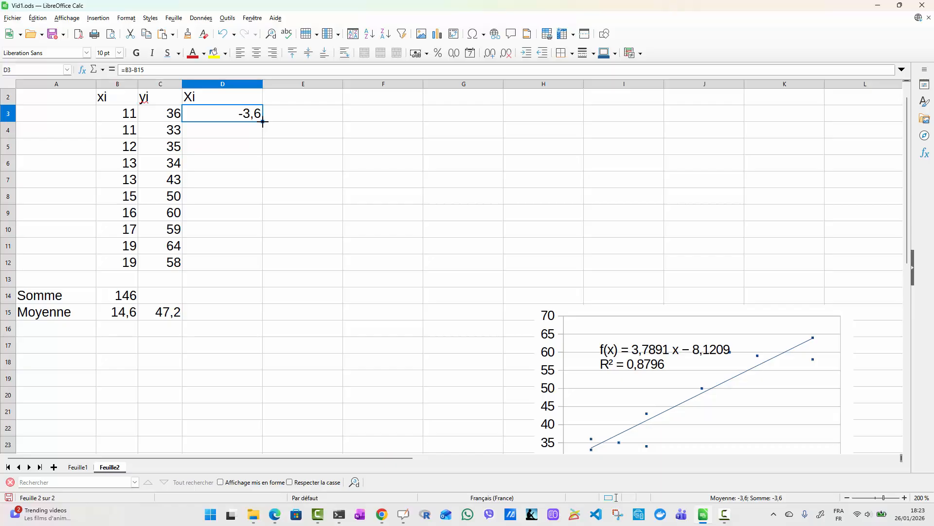
pyautogui.moveTo(262, 124); pyautogui.dragTo(258, 269)
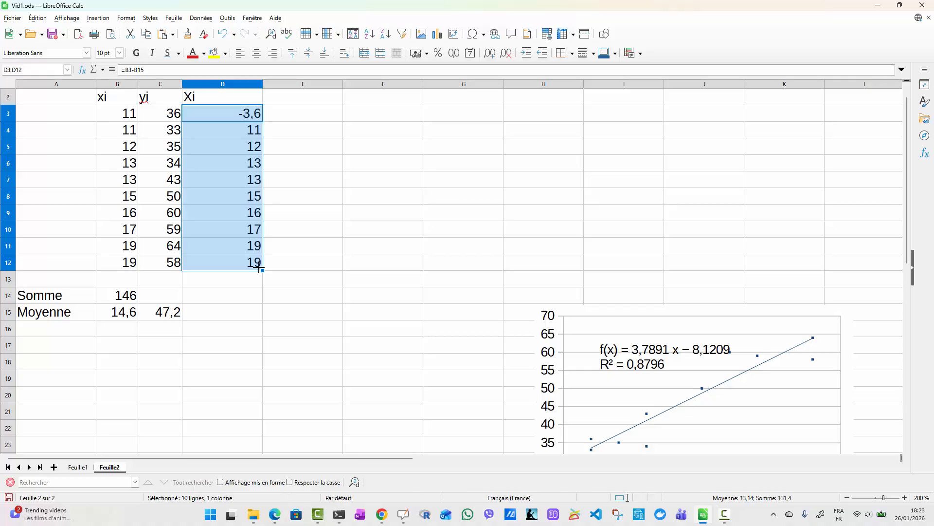
pyautogui.click(232, 115)
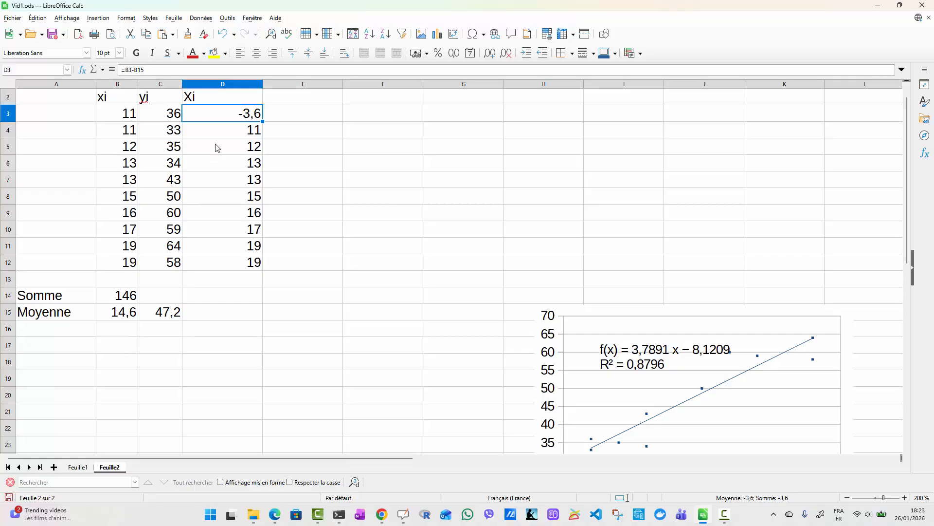
pyautogui.click(230, 134)
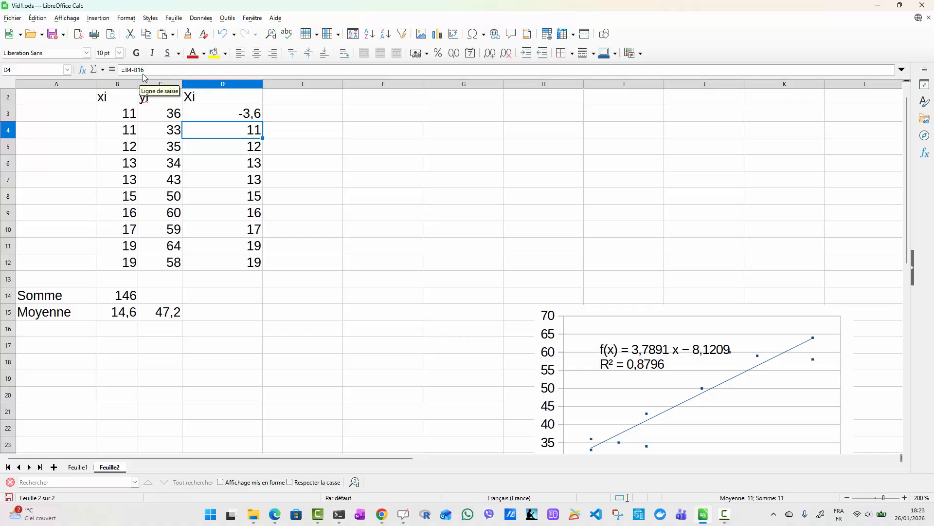
pyautogui.click(117, 333)
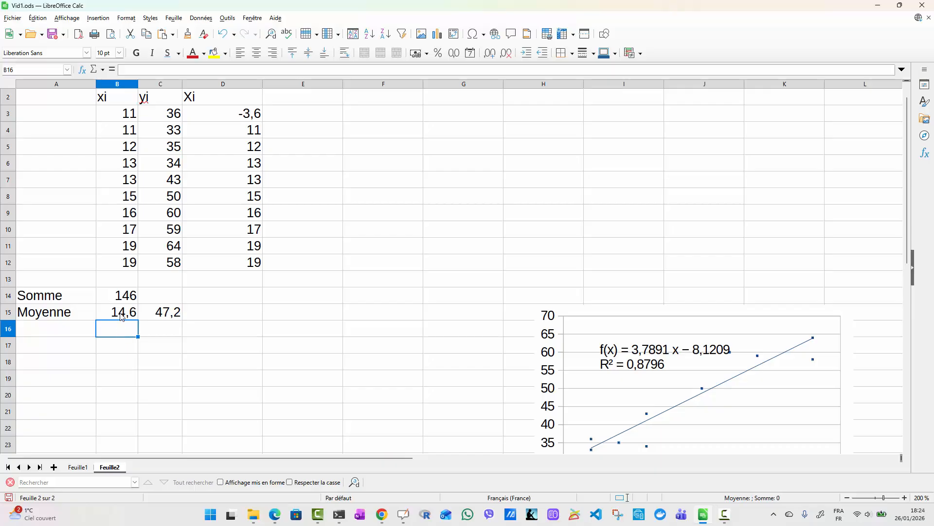
pyautogui.click(119, 314)
# - Lock the mean's row in the D3 formula as =B3-B$15 and fill it down to D12
pyautogui.click(245, 113)
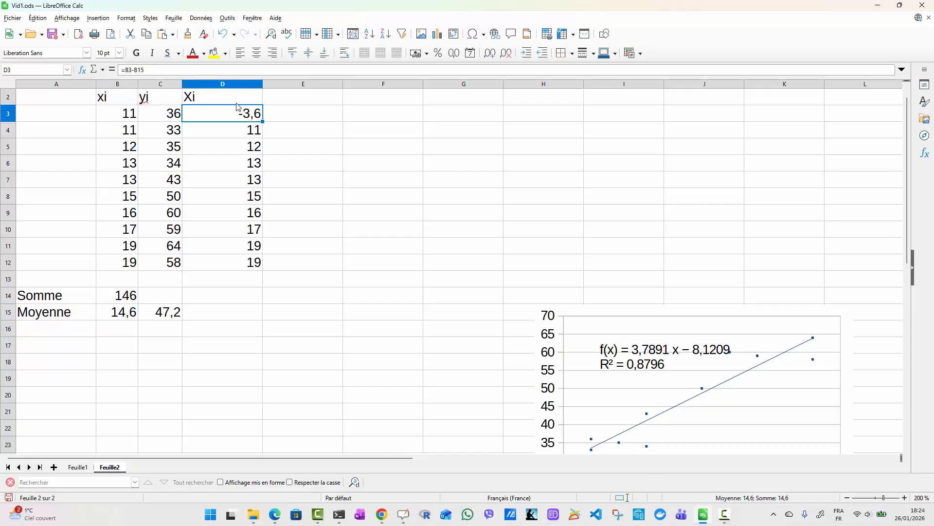
pyautogui.click(138, 70)
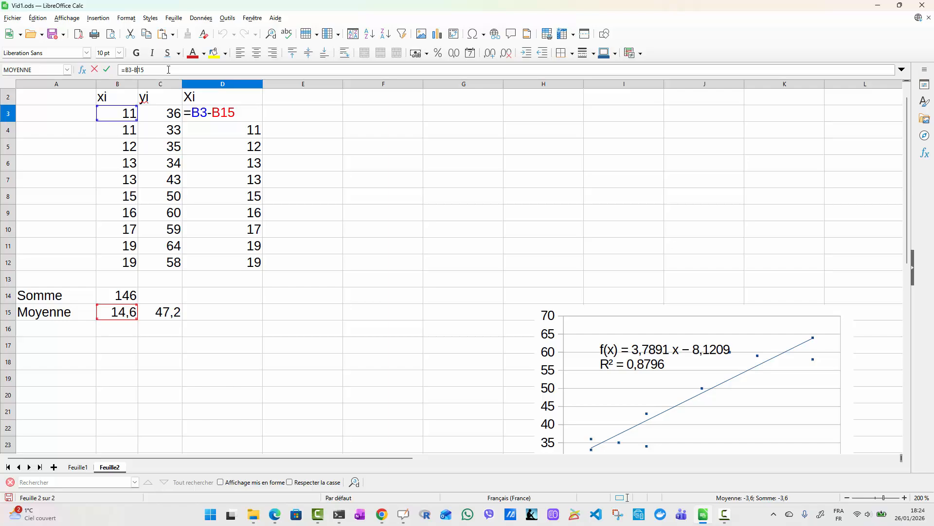
pyautogui.write('$')
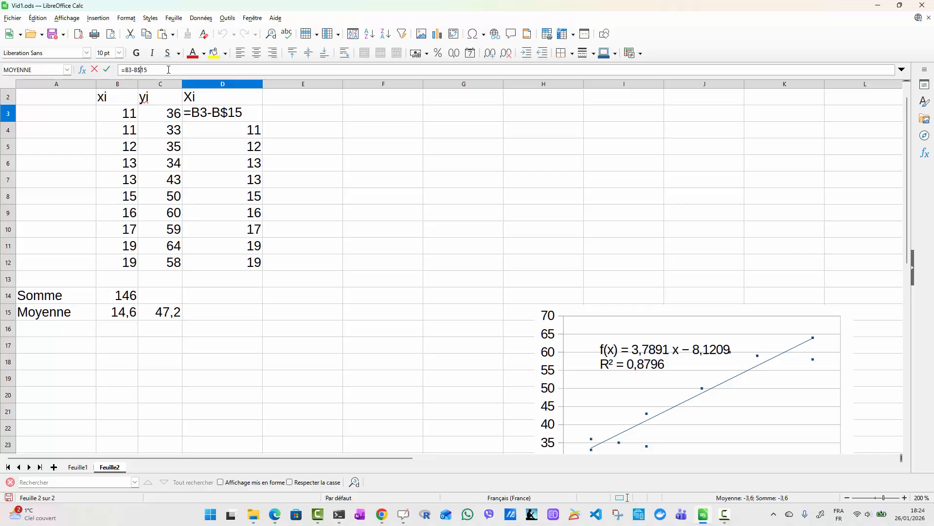
pyautogui.press('Return')
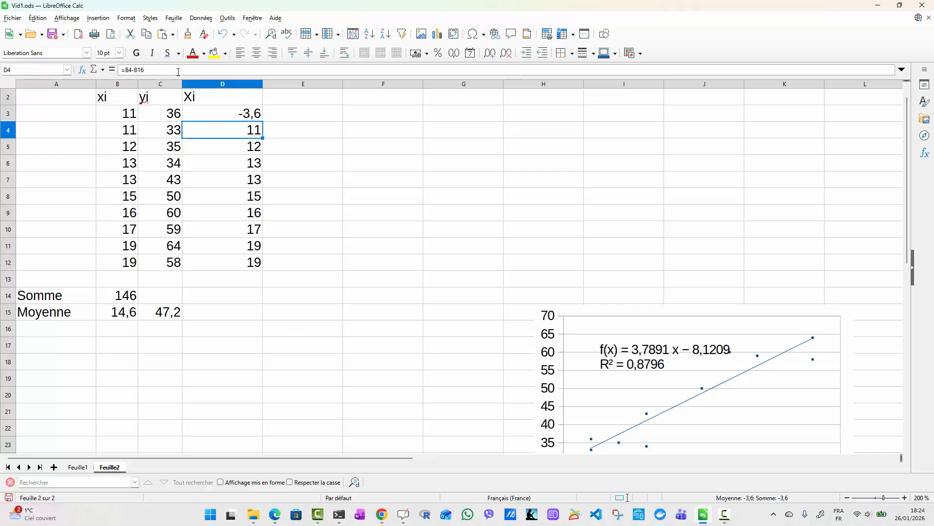
pyautogui.click(232, 116)
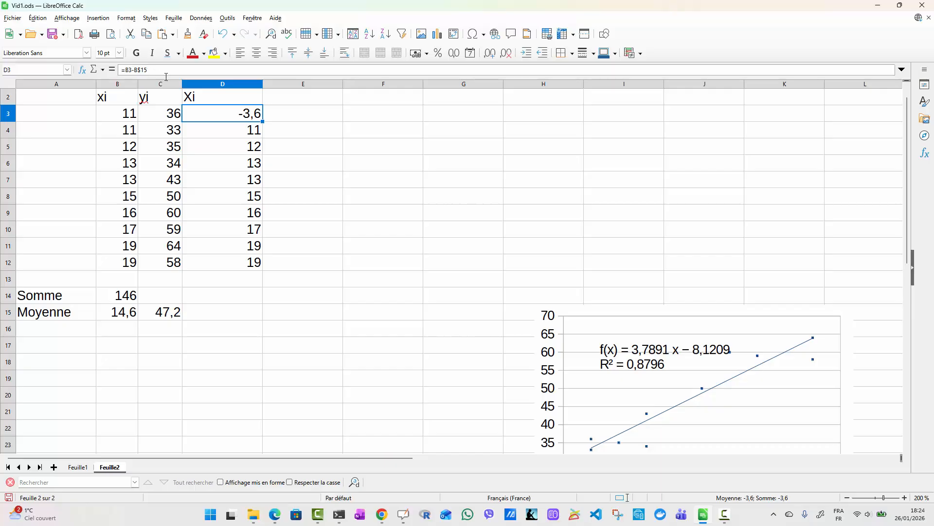
pyautogui.moveTo(263, 121); pyautogui.dragTo(250, 265)
# - Check the formulas in D4 through D12 cell by cell for the fixed reference to the xi mean
pyautogui.click(249, 132)
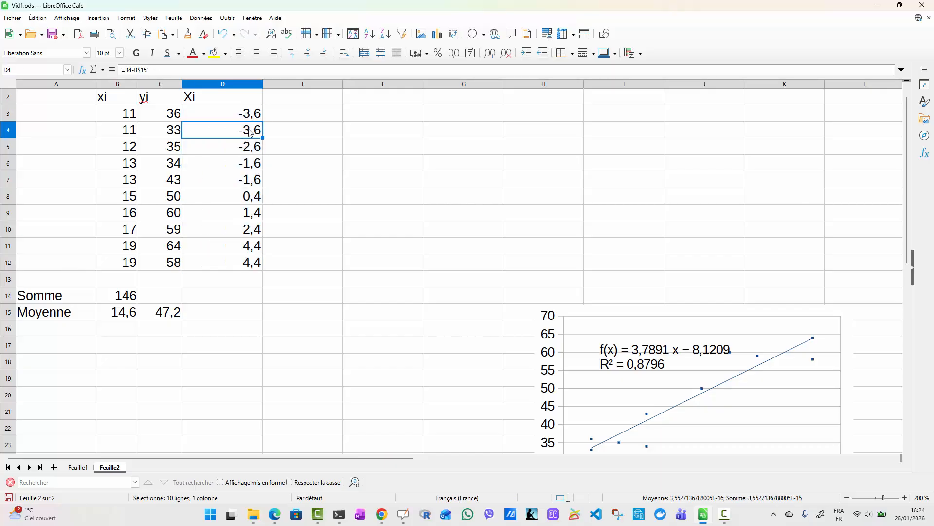
pyautogui.click(221, 152)
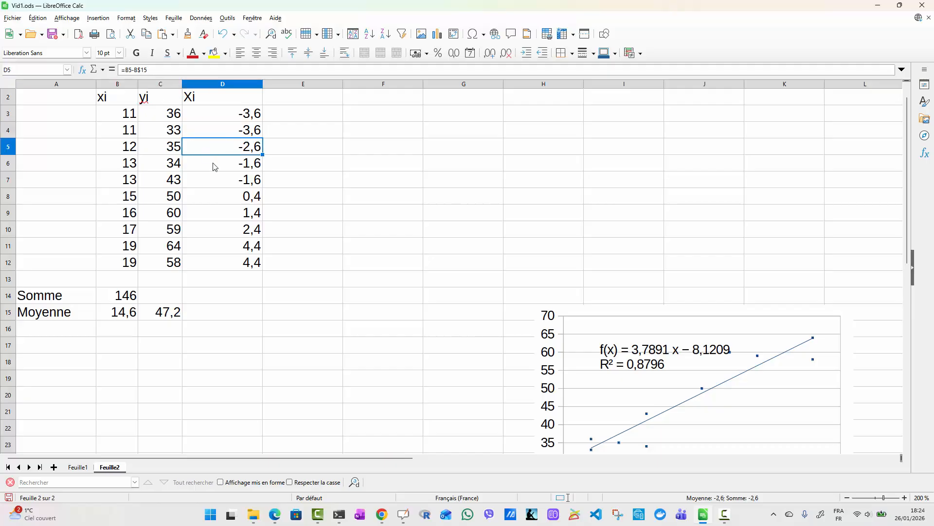
pyautogui.click(214, 167)
pyautogui.click(218, 186)
pyautogui.click(217, 198)
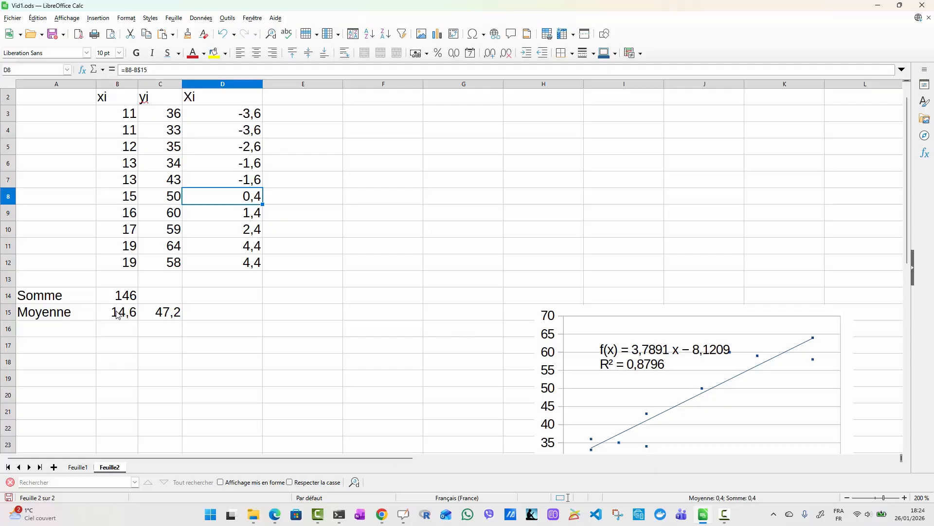
pyautogui.click(225, 213)
pyautogui.click(226, 232)
pyautogui.click(224, 245)
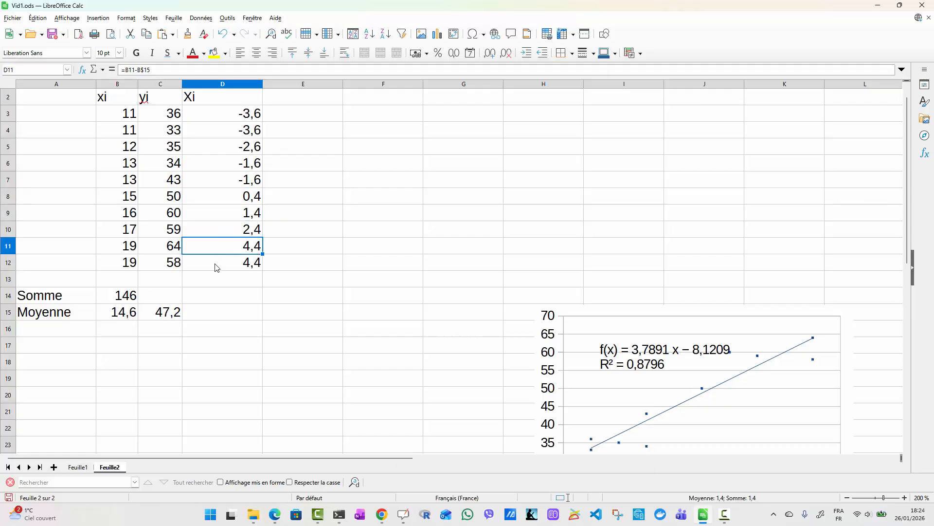
pyautogui.click(216, 267)
# - Narrow column D to about the width of the xi and yi columns and enter the header Yi in E2
pyautogui.moveTo(263, 83); pyautogui.dragTo(223, 83)
pyautogui.click(253, 102)
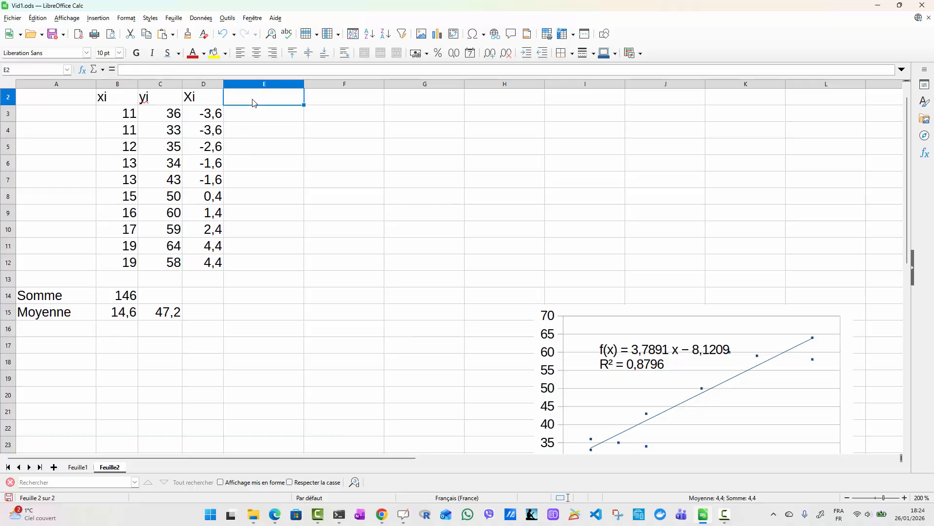
pyautogui.write('Yi')
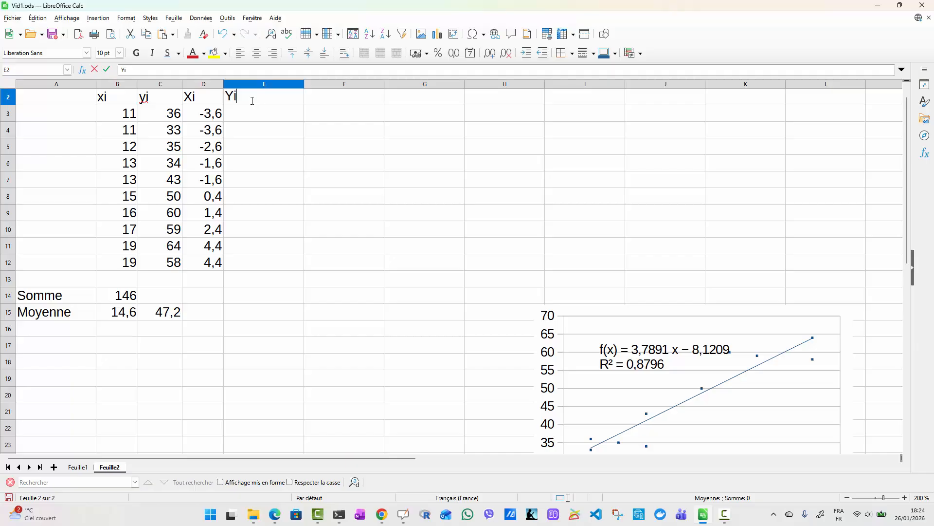
# - Enter the formula =C3-C$15 in E3 to subtract the yi mean with its row locked
pyautogui.click(249, 114)
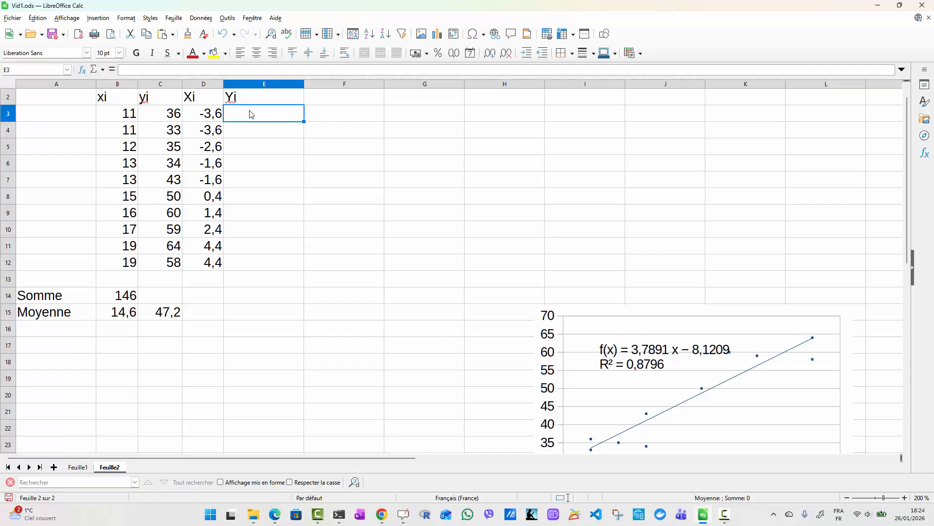
pyautogui.write('=')
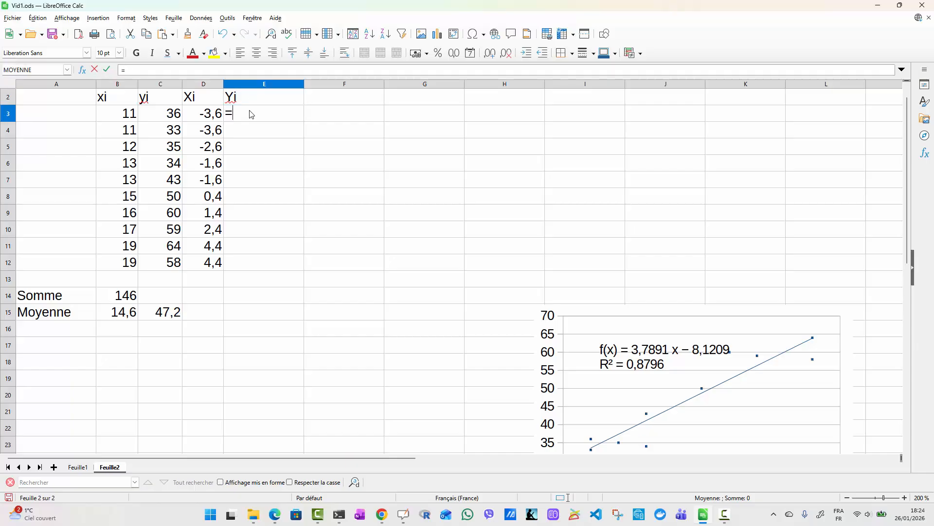
pyautogui.click(171, 115)
pyautogui.click(169, 313)
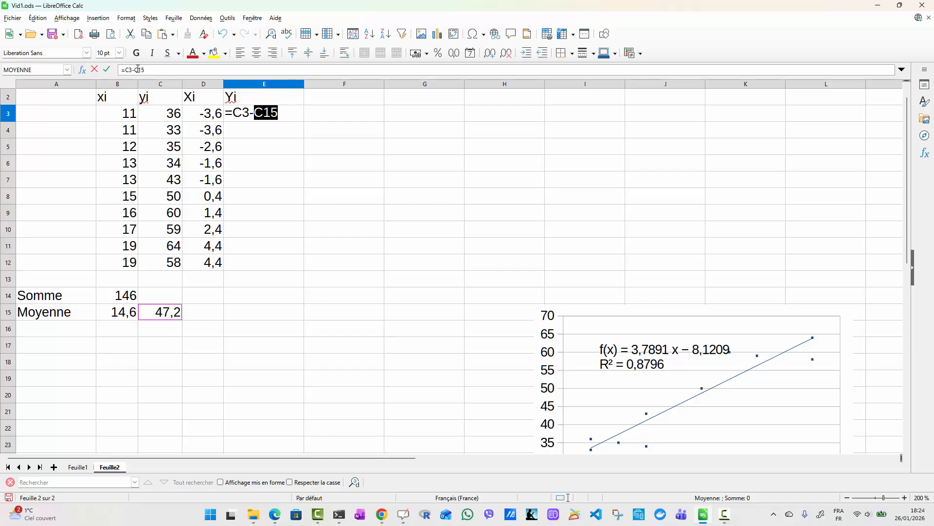
pyautogui.click(162, 71)
pyautogui.write('$')
pyautogui.press('Return')
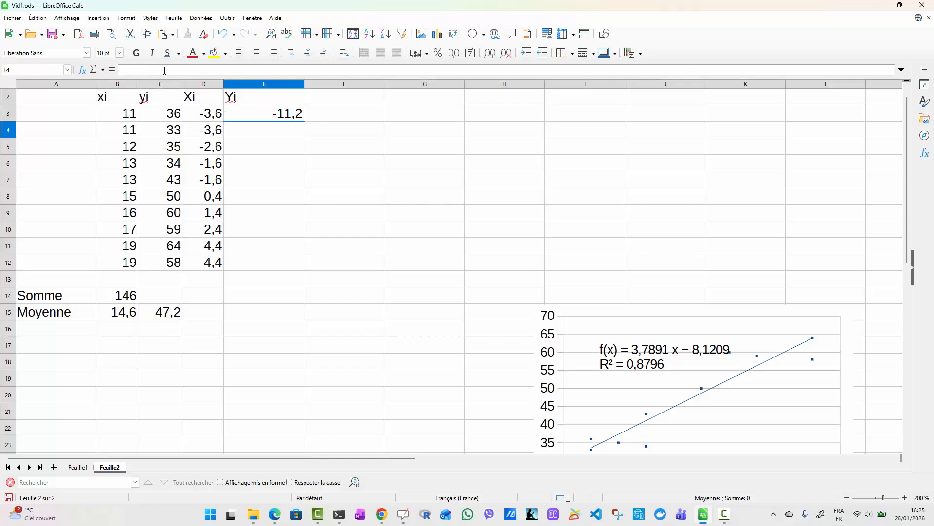
# - Fill the E3 formula down to E12 and narrow column E to fit its values
pyautogui.click(301, 112)
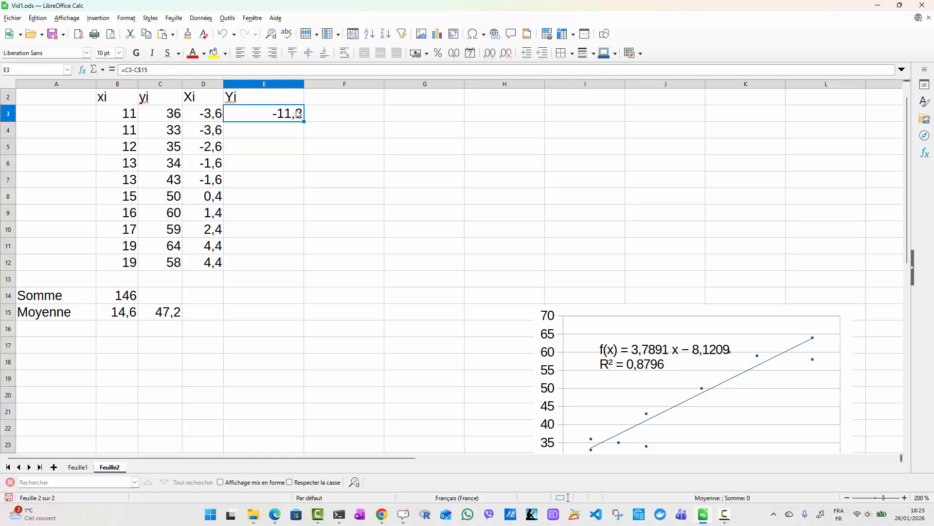
pyautogui.moveTo(304, 122); pyautogui.dragTo(289, 261)
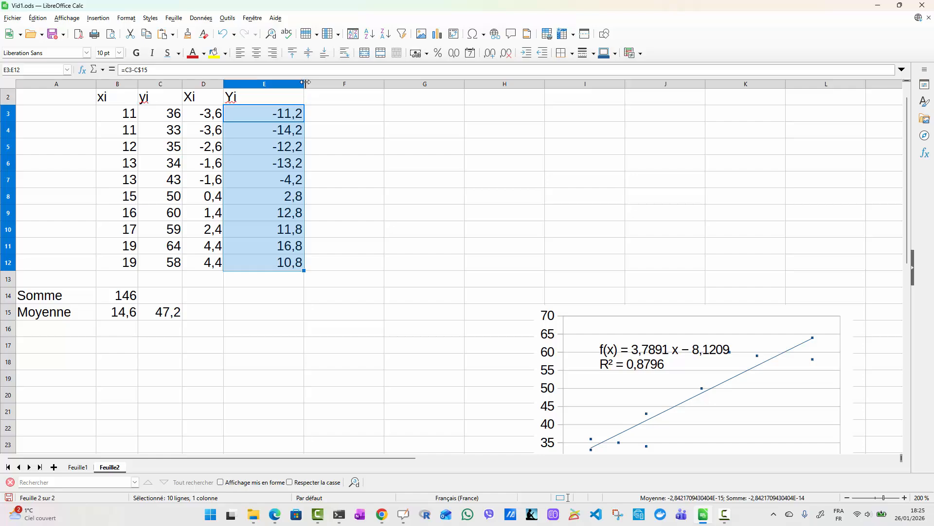
pyautogui.moveTo(304, 84); pyautogui.dragTo(273, 83)
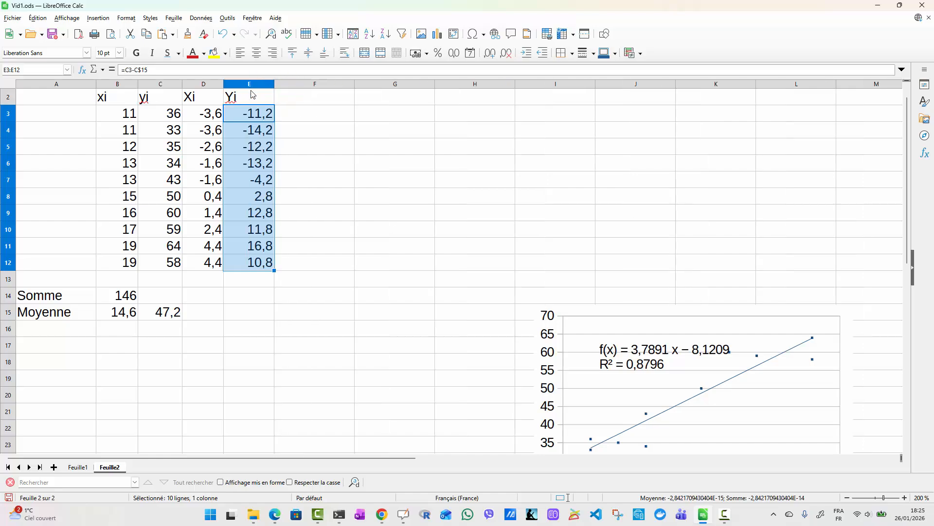
# - Add the header Xi2 in F2 and enter the formula =D3*D3 in F3
pyautogui.click(319, 101)
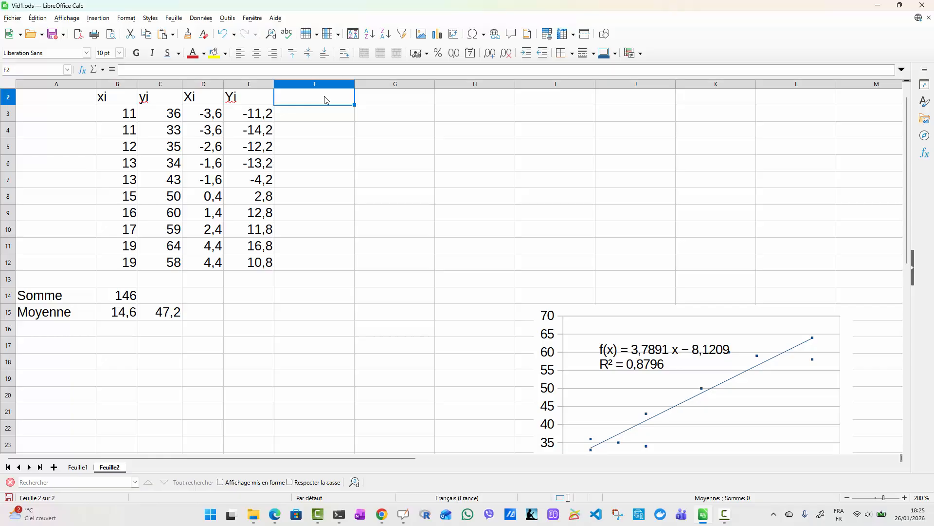
pyautogui.write('Xi2')
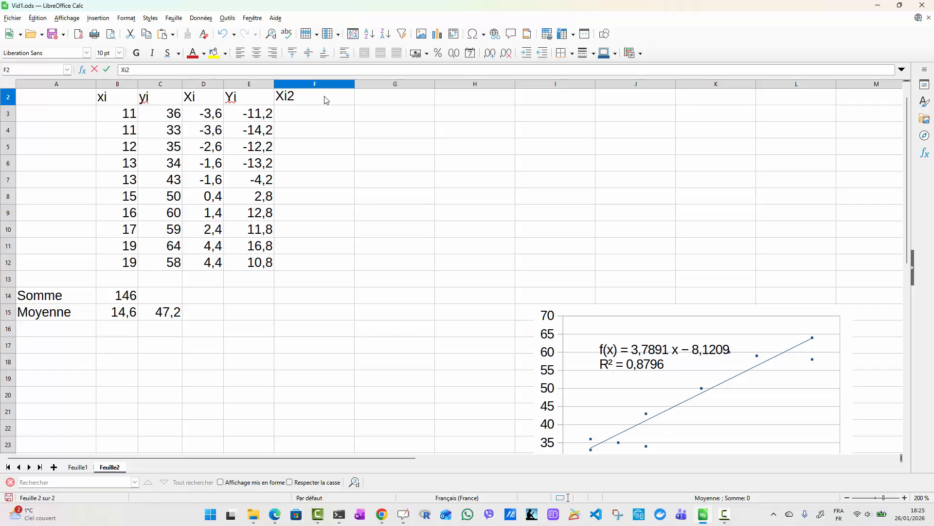
pyautogui.press('Return')
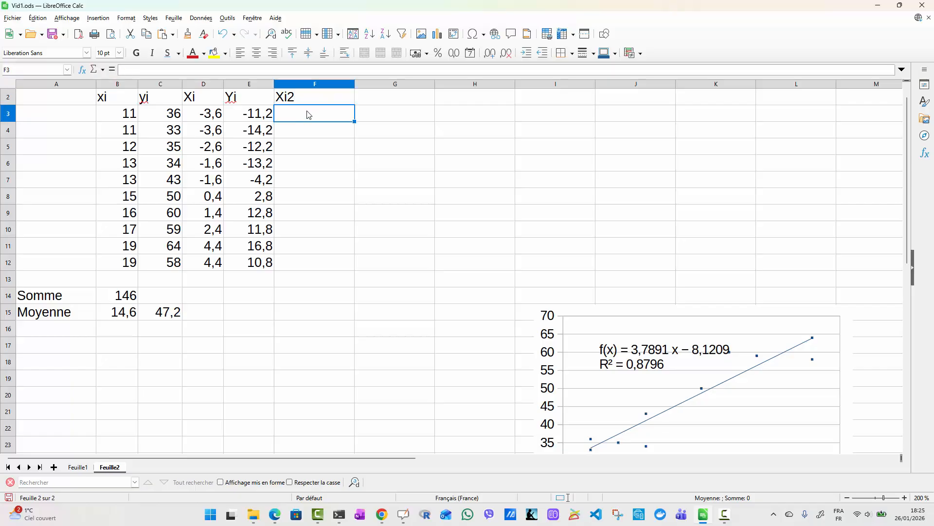
pyautogui.write('=')
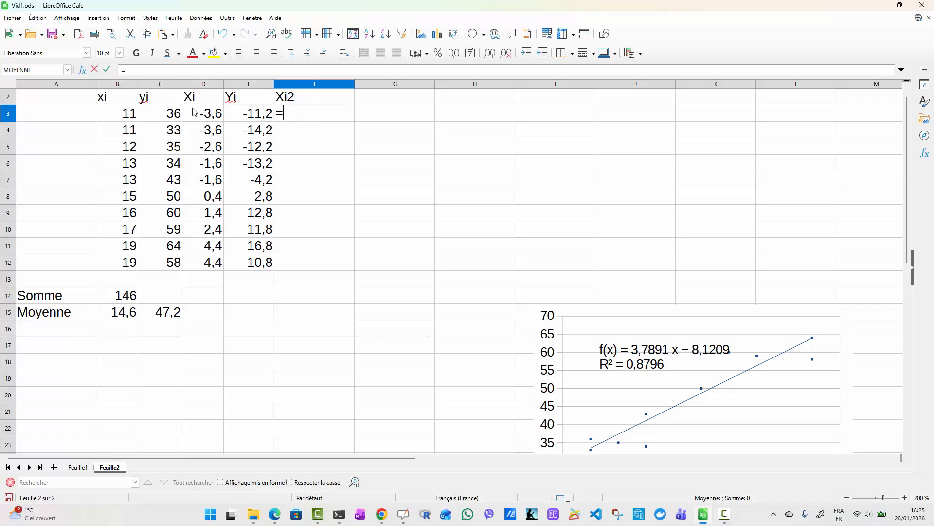
pyautogui.click(199, 116)
pyautogui.write('*')
pyautogui.click(199, 116)
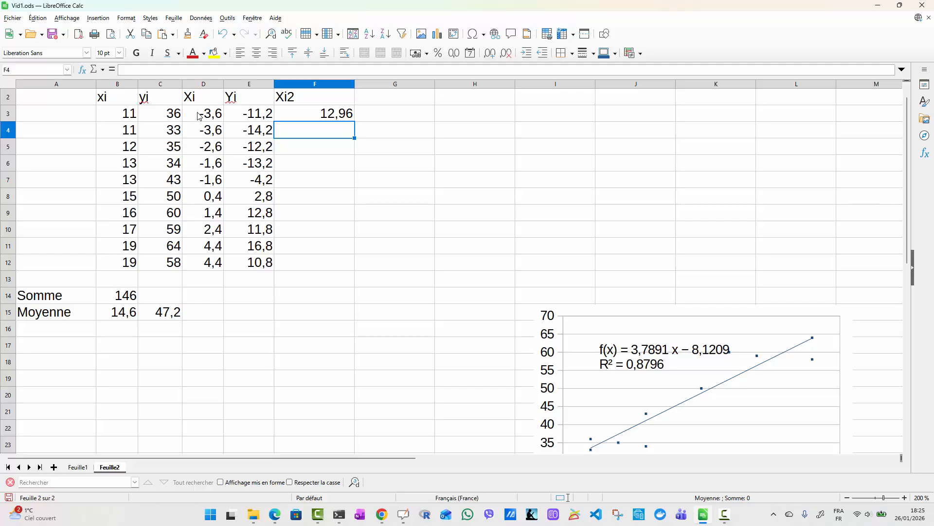
# - Fill the F3 formula down to F12 and narrow column F to fit its values
pyautogui.click(333, 116)
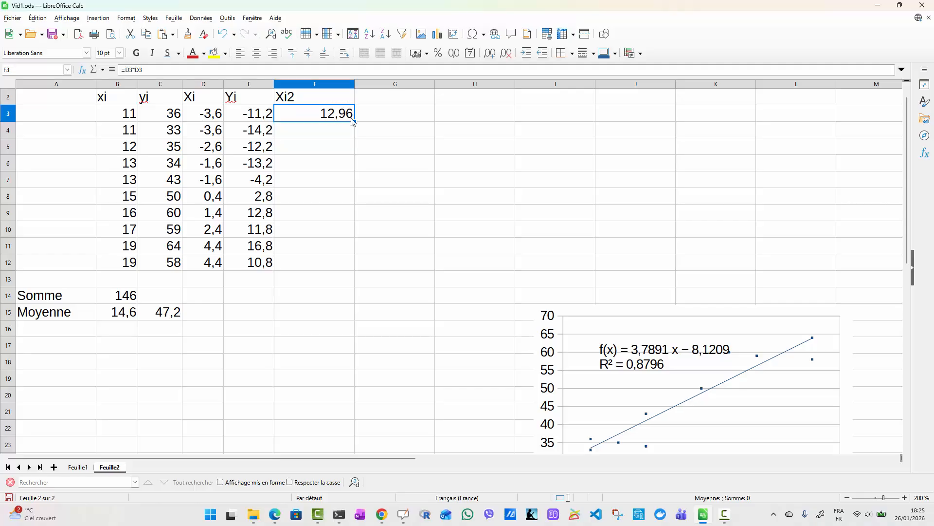
pyautogui.moveTo(355, 121); pyautogui.dragTo(334, 265)
pyautogui.moveTo(355, 83); pyautogui.dragTo(330, 83)
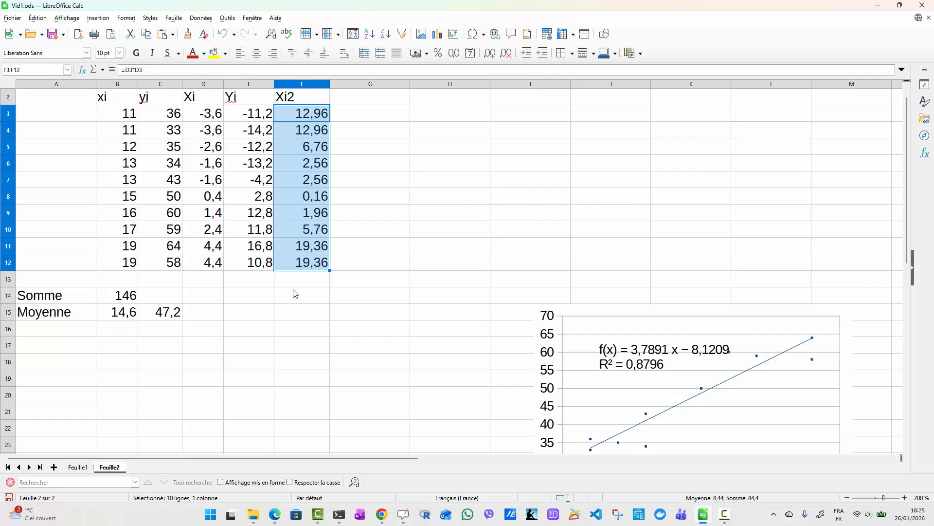
# - Compute the mean of the Xi2 column in F15 with =MOYENNE(F3:F12)
pyautogui.click(296, 313)
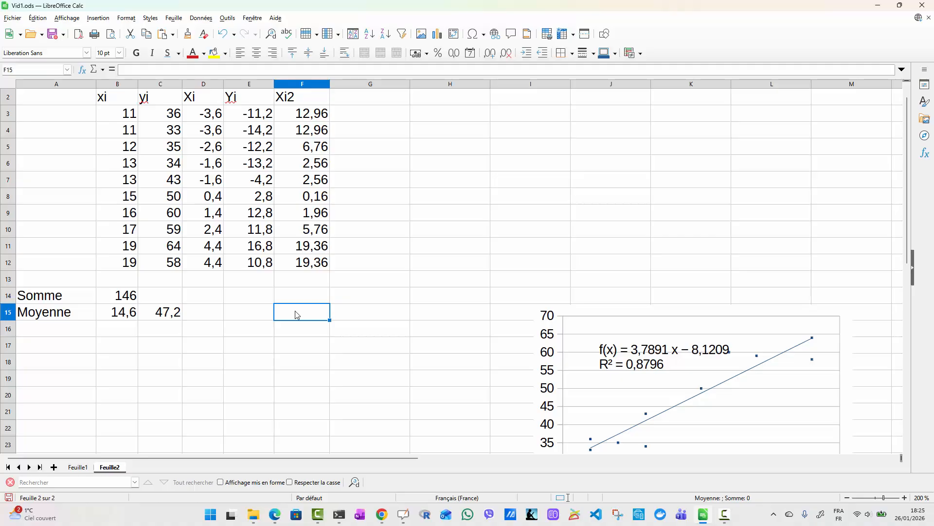
pyautogui.write('=moyenn')
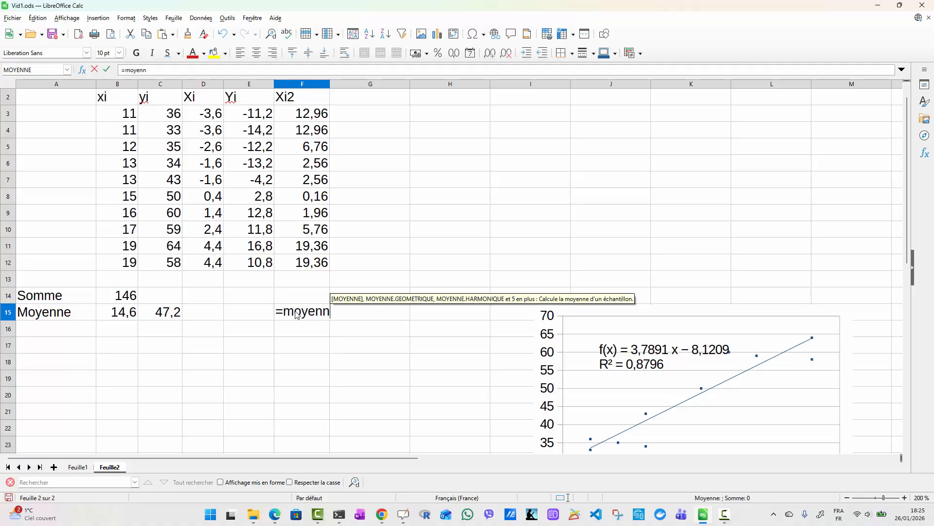
pyautogui.press('Return')
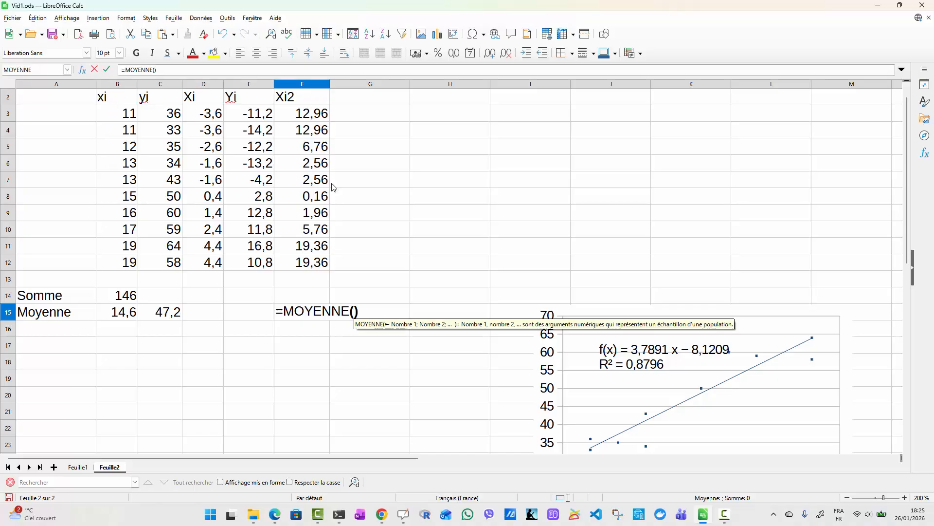
pyautogui.moveTo(305, 118); pyautogui.dragTo(303, 266)
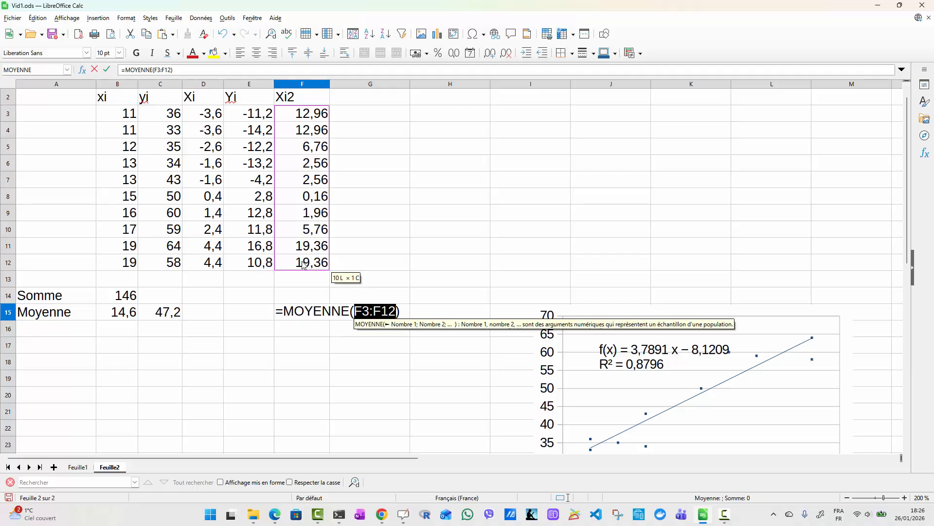
pyautogui.press('Return')
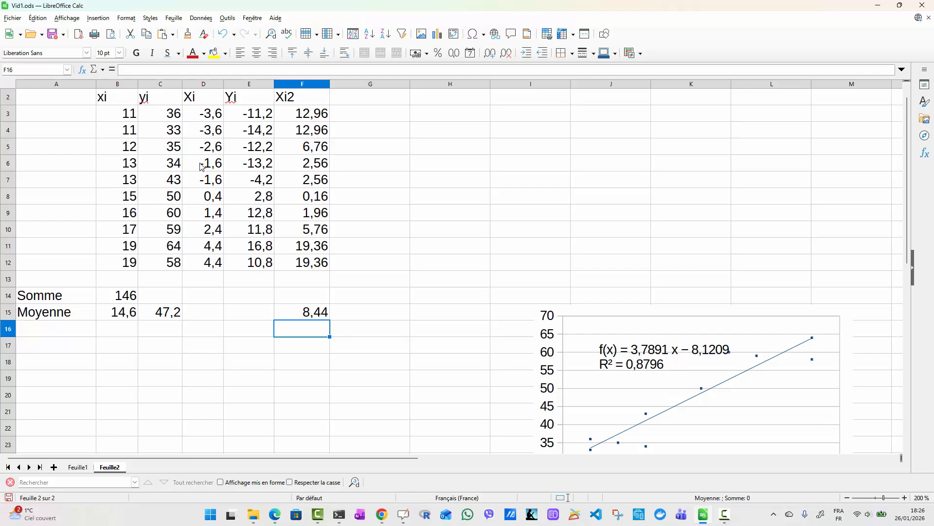
# - Switch to the OpenBoard whiteboard and handwrite Var(x) = 1/N Σ (xi − x̄)², summed from i=1 to N, below the mean formula
pyautogui.hotkey('alt', 'Tab')
pyautogui.hotkey('alt', 'Tab')
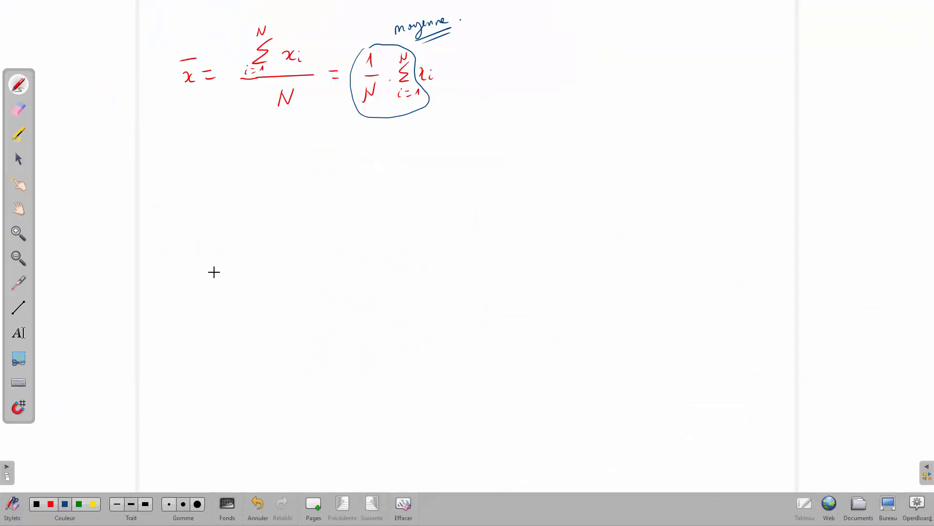
pyautogui.moveTo(173, 157)
pyautogui.mouseDown()
pyautogui.moveTo(190, 158)
pyautogui.moveTo(212, 196)
pyautogui.moveTo(234, 193)
pyautogui.mouseUp()
pyautogui.moveTo(244, 182); pyautogui.dragTo(252, 181)
pyautogui.moveTo(245, 188); pyautogui.dragTo(291, 183)
pyautogui.moveTo(278, 209); pyautogui.dragTo(291, 192)
pyautogui.moveTo(329, 165)
pyautogui.mouseDown()
pyautogui.moveTo(312, 208)
pyautogui.moveTo(323, 201)
pyautogui.mouseUp()
pyautogui.moveTo(316, 206); pyautogui.dragTo(337, 207)
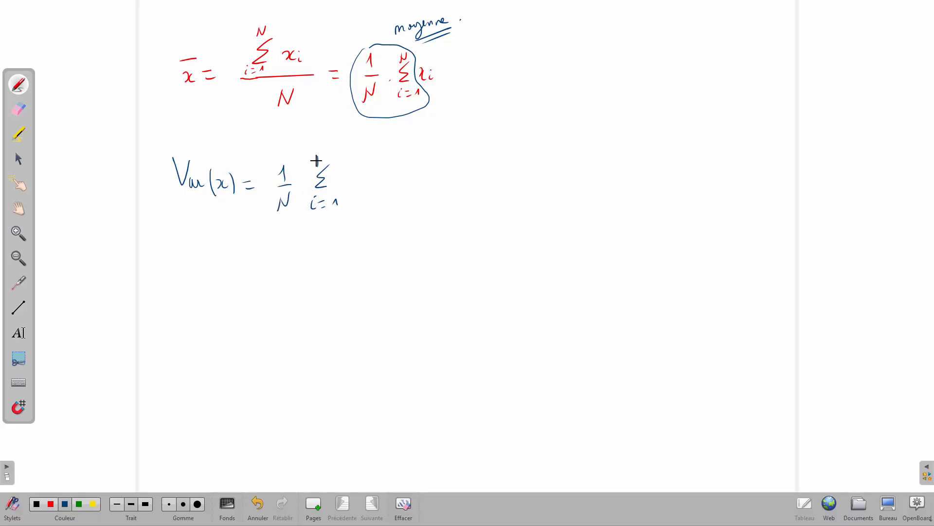
pyautogui.moveTo(318, 167); pyautogui.dragTo(325, 154)
pyautogui.moveTo(357, 165)
pyautogui.mouseDown()
pyautogui.moveTo(356, 189)
pyautogui.moveTo(367, 175)
pyautogui.moveTo(429, 168)
pyautogui.mouseUp()
# - Circle xi − x̄ in green in the variance formula and annotate it below as Xi : variable centre
pyautogui.click(79, 504)
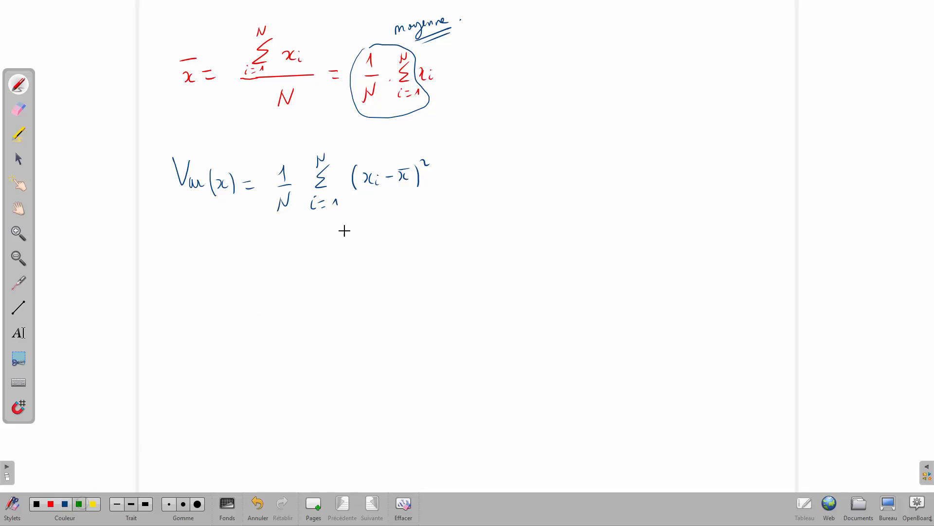
pyautogui.moveTo(366, 165)
pyautogui.mouseDown()
pyautogui.moveTo(360, 186)
pyautogui.moveTo(408, 187)
pyautogui.moveTo(407, 166)
pyautogui.moveTo(375, 164)
pyautogui.moveTo(387, 217)
pyautogui.mouseUp()
pyautogui.moveTo(378, 229)
pyautogui.mouseDown()
pyautogui.moveTo(383, 250)
pyautogui.moveTo(395, 248)
pyautogui.mouseUp()
pyautogui.moveTo(407, 236); pyautogui.dragTo(408, 242)
pyautogui.moveTo(420, 234); pyautogui.dragTo(506, 230)
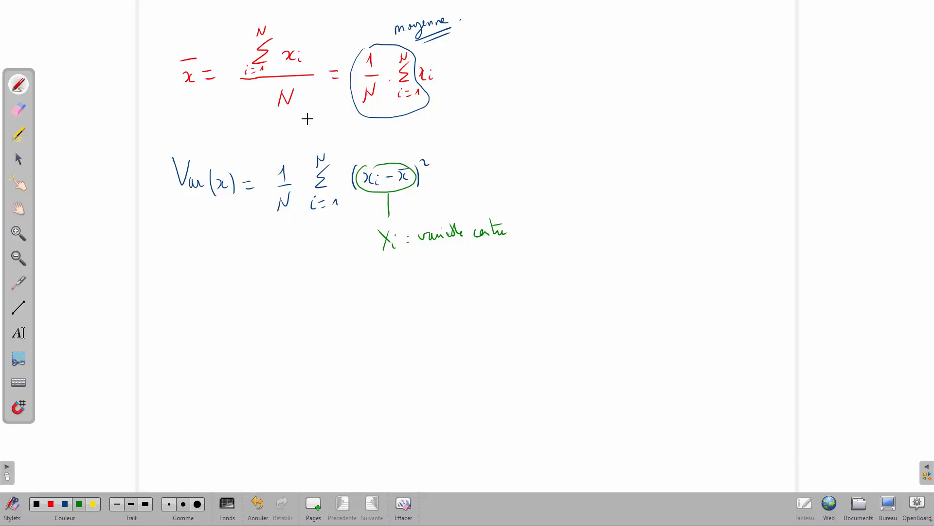
# - Handwrite an arrow beside the variance formula leading to σx = √Var(x) in green
pyautogui.moveTo(484, 178)
pyautogui.mouseDown()
pyautogui.moveTo(536, 174)
pyautogui.moveTo(560, 158)
pyautogui.moveTo(551, 187)
pyautogui.mouseUp()
pyautogui.moveTo(572, 173); pyautogui.dragTo(579, 174)
pyautogui.moveTo(573, 179)
pyautogui.mouseDown()
pyautogui.moveTo(611, 179)
pyautogui.moveTo(663, 128)
pyautogui.mouseUp()
pyautogui.moveTo(625, 154)
pyautogui.mouseDown()
pyautogui.moveTo(638, 153)
pyautogui.moveTo(631, 156)
pyautogui.moveTo(668, 178)
pyautogui.mouseUp()
pyautogui.moveTo(663, 128); pyautogui.dragTo(666, 139)
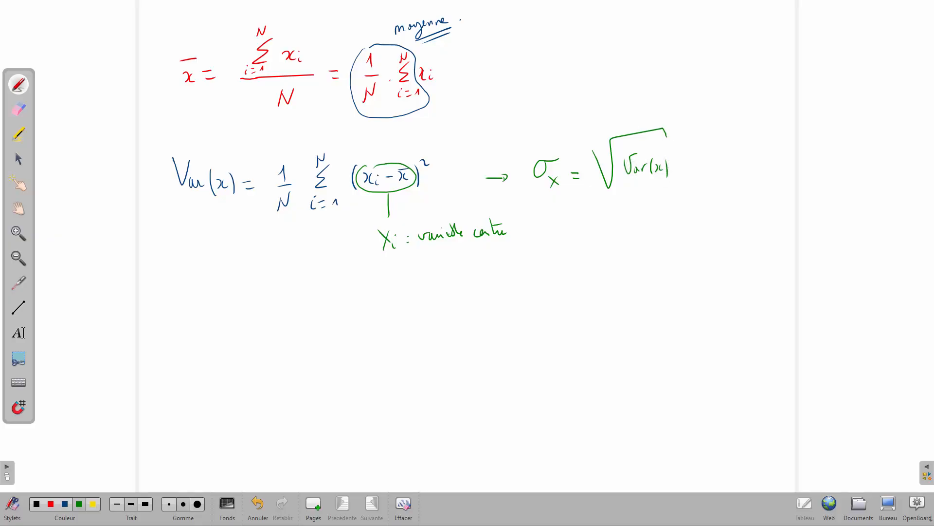
# - Switch back to LibreOffice Calc and label A16 as Ecart-type below Moyenne
pyautogui.hotkey('alt', 'Tab')
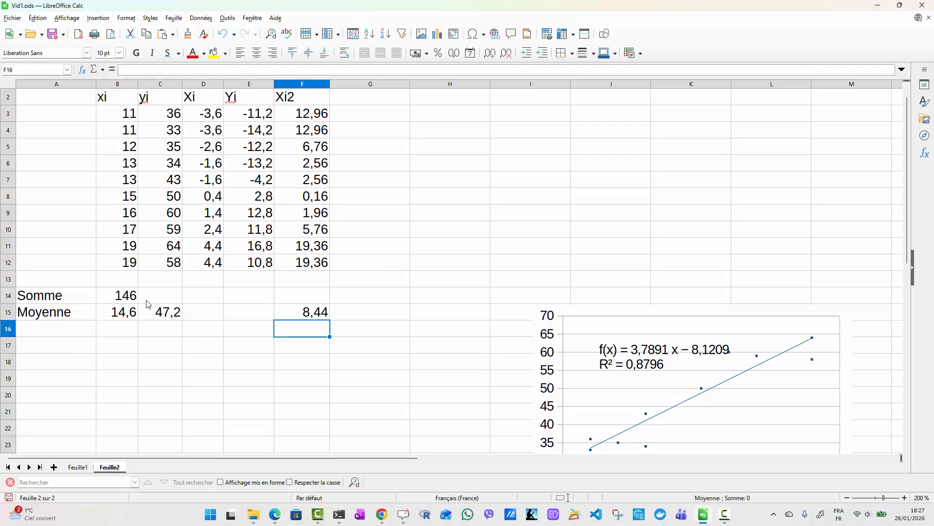
pyautogui.click(78, 330)
pyautogui.write('E')
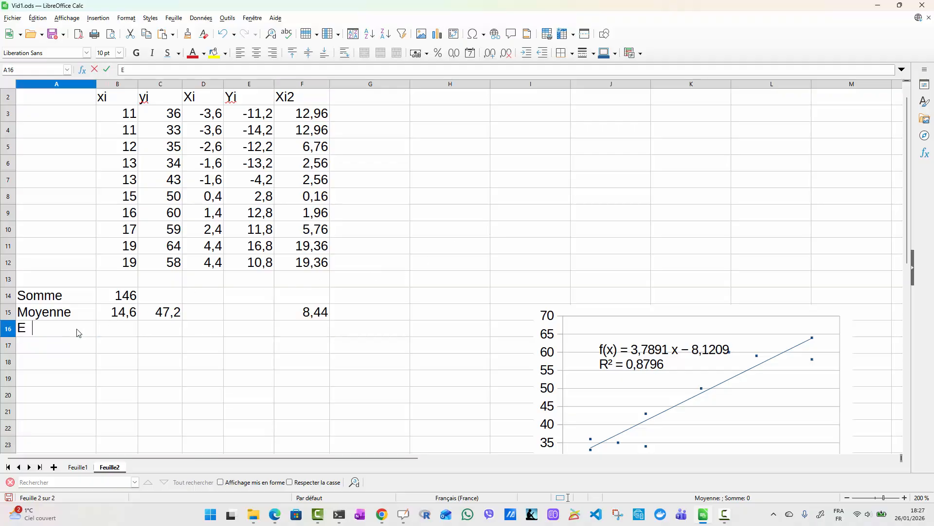
pyautogui.write('cart-type')
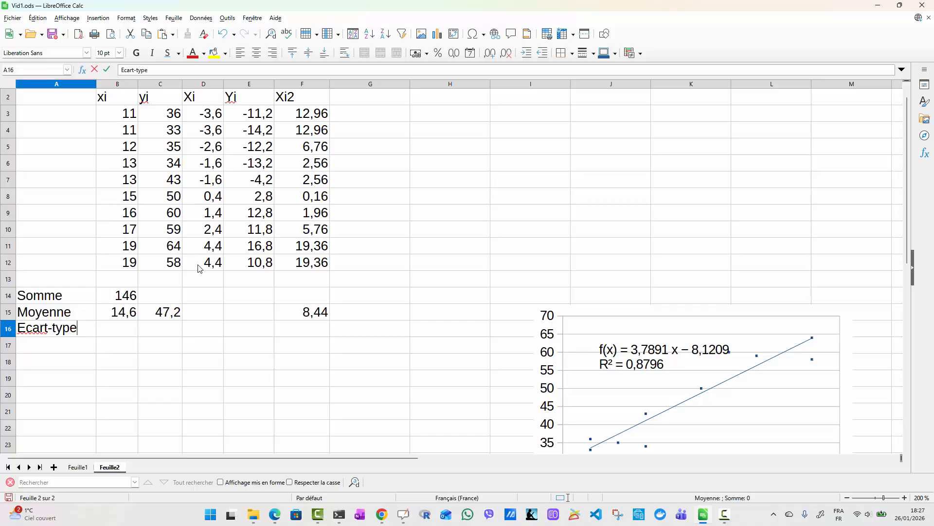
# - Compute the standard deviation of xi in F16 with =RACINE(F15)
pyautogui.click(293, 333)
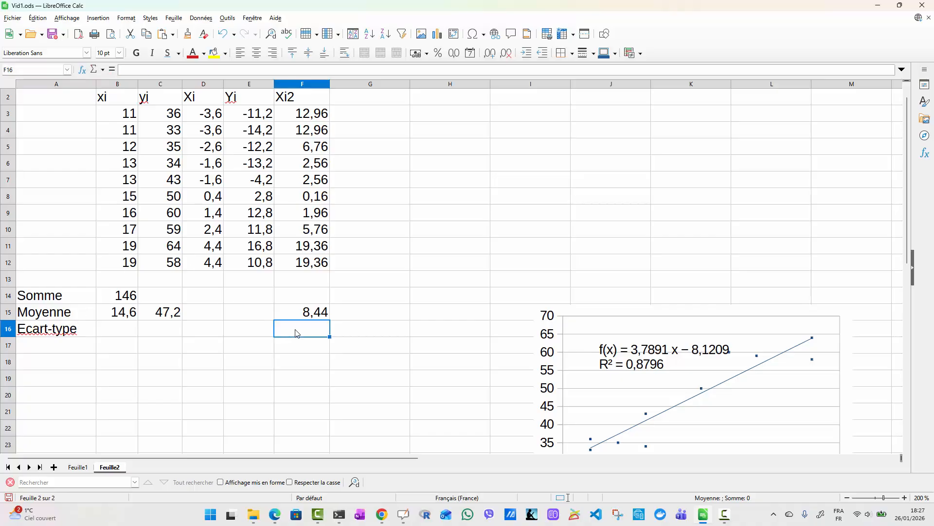
pyautogui.write('=')
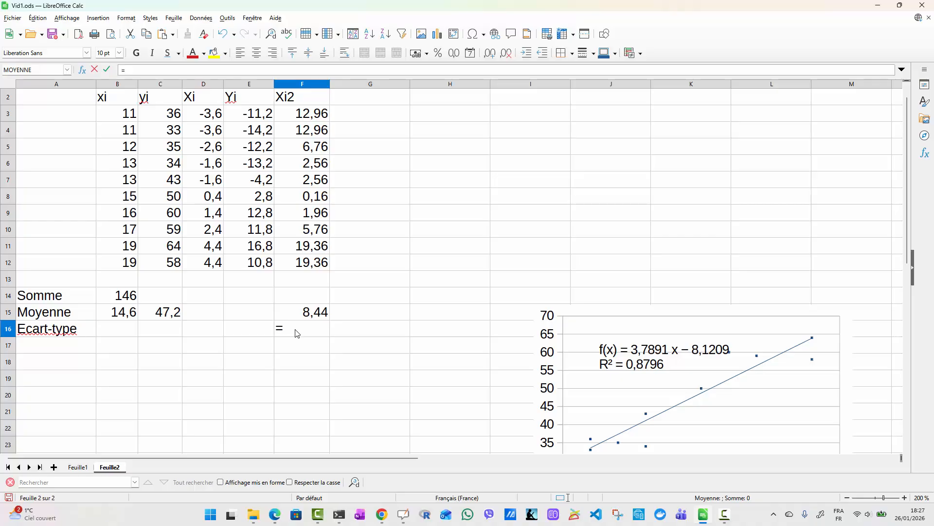
pyautogui.write('raci')
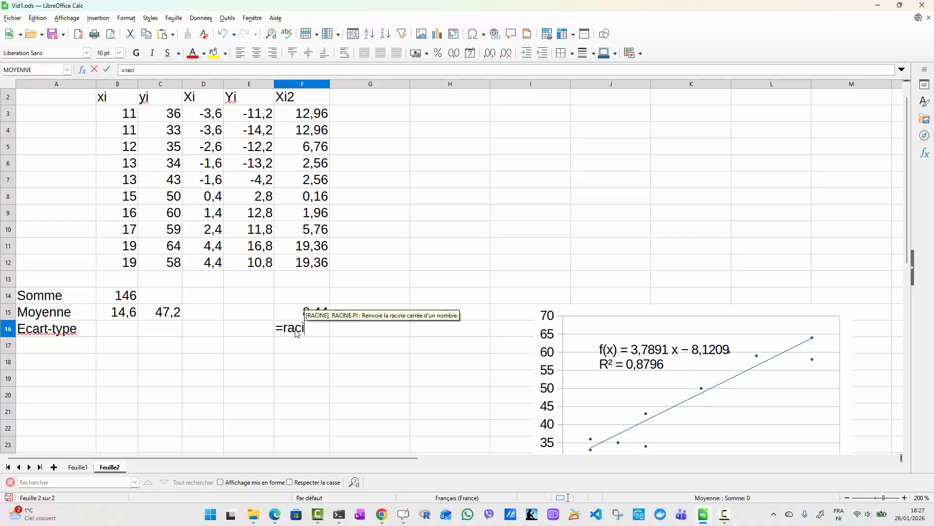
pyautogui.press('Return')
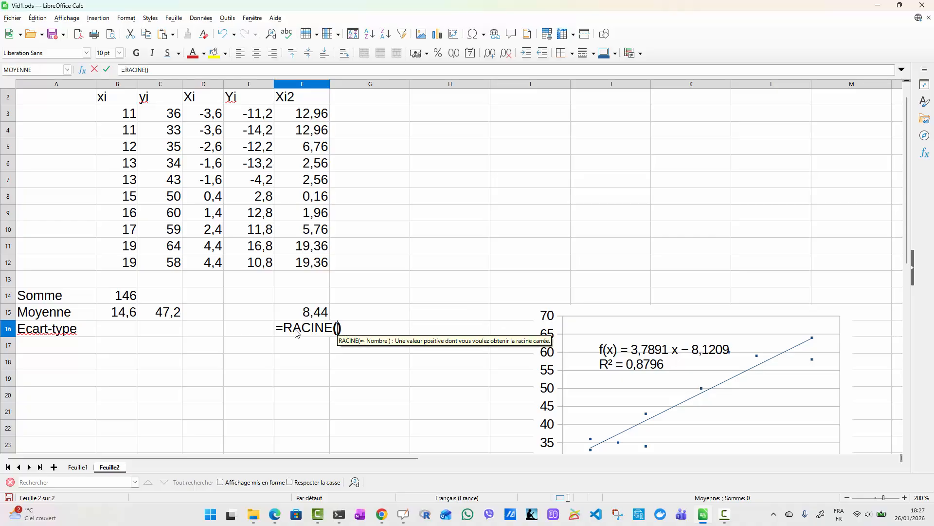
pyautogui.click(304, 312)
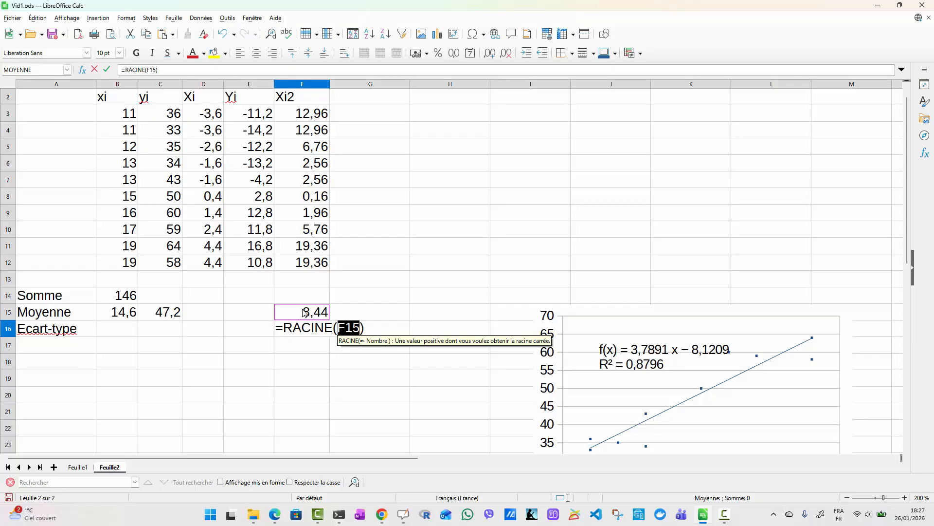
pyautogui.press('Return')
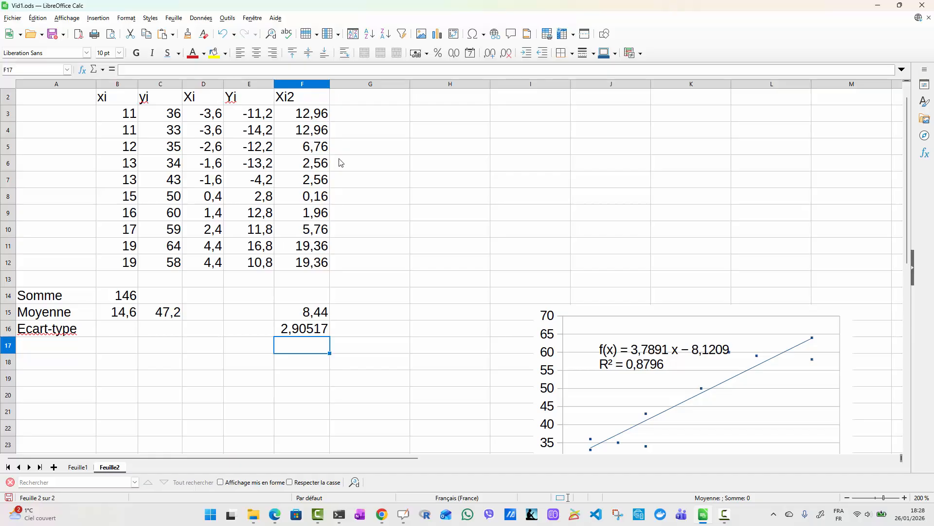
# - Enter the header Yi2 in G2 and select the first data cell below it
pyautogui.click(352, 101)
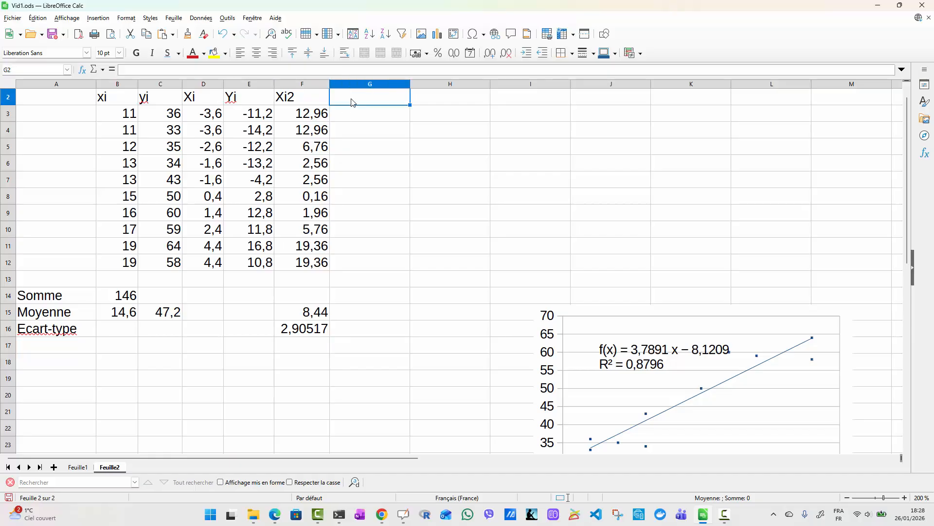
pyautogui.write('Yi')
pyautogui.write('2')
pyautogui.click(352, 114)
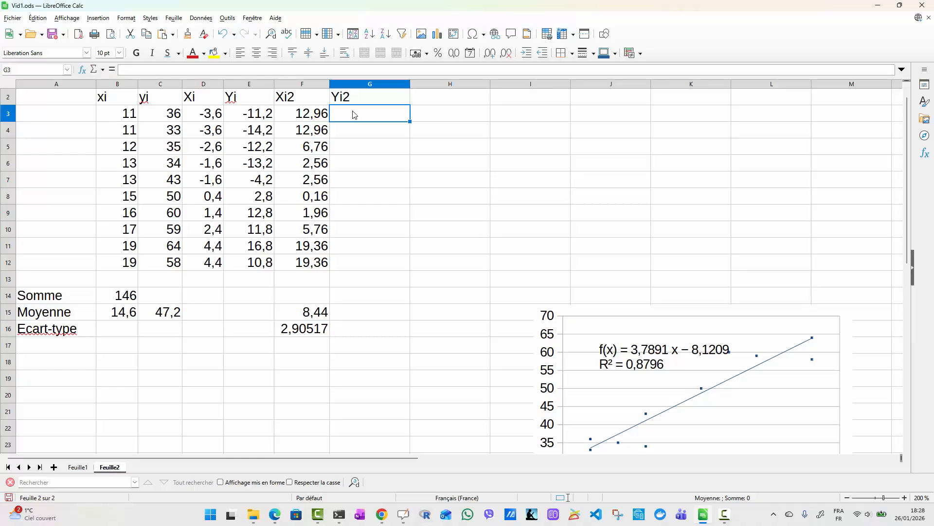
# - Square the Yi values with =E3*E3 in G3, fill the formula through G12, and narrow column G to fit
pyautogui.write('=')
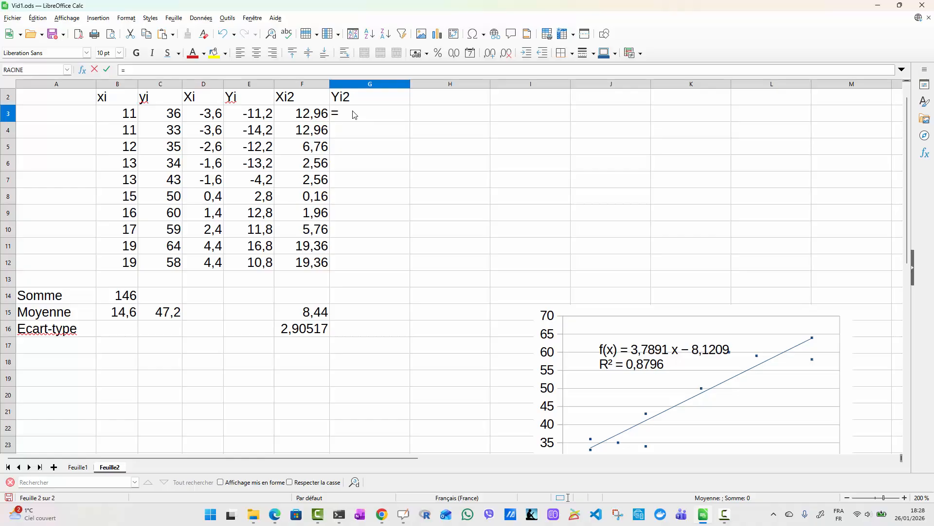
pyautogui.click(252, 113)
pyautogui.click(251, 114)
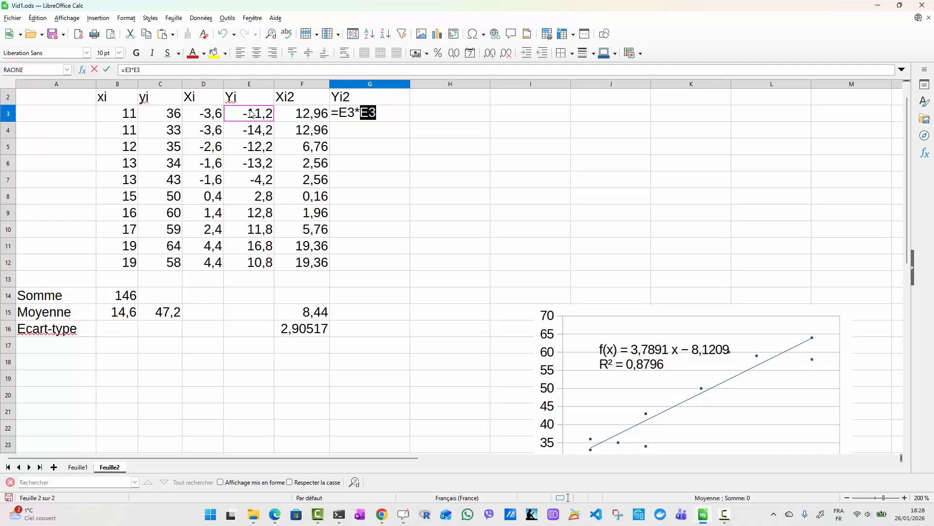
pyautogui.press('Return')
pyautogui.click(384, 111)
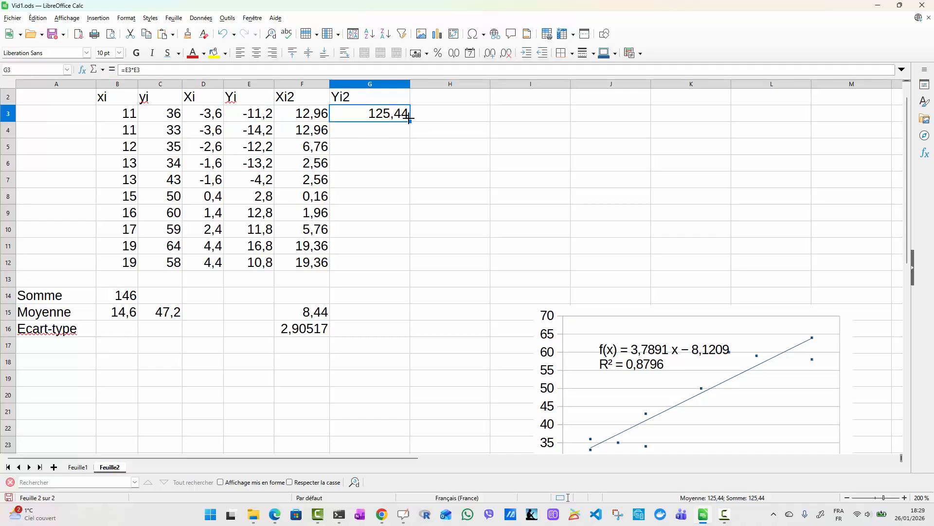
pyautogui.moveTo(409, 121); pyautogui.dragTo(388, 267)
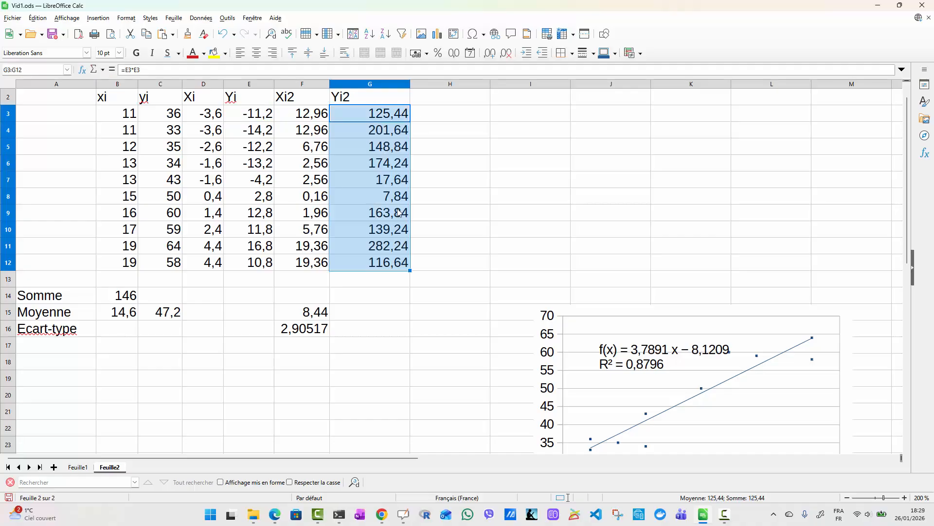
pyautogui.moveTo(409, 83); pyautogui.dragTo(373, 84)
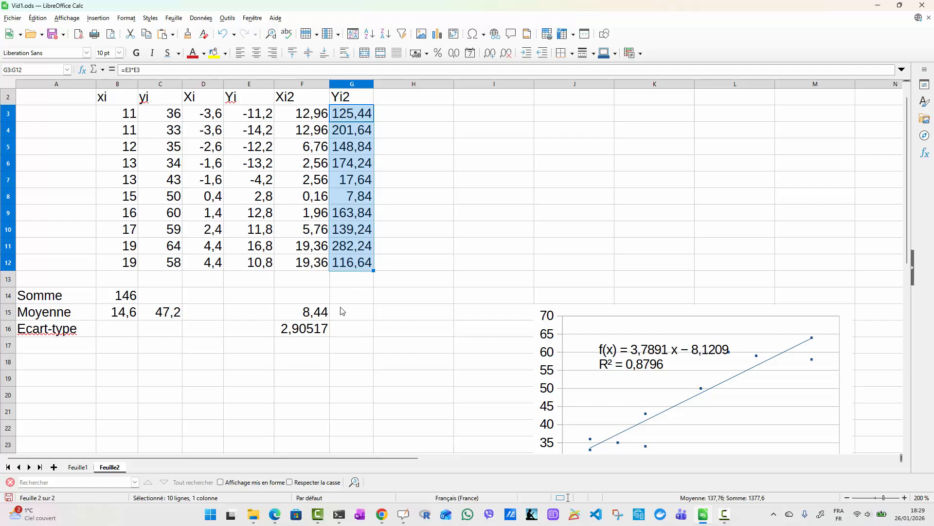
# - Compute the variance of yi in G15 with =MOYENNE(G3:G12)
pyautogui.click(354, 311)
pyautogui.doubleClick(359, 310)
pyautogui.write('=moyen')
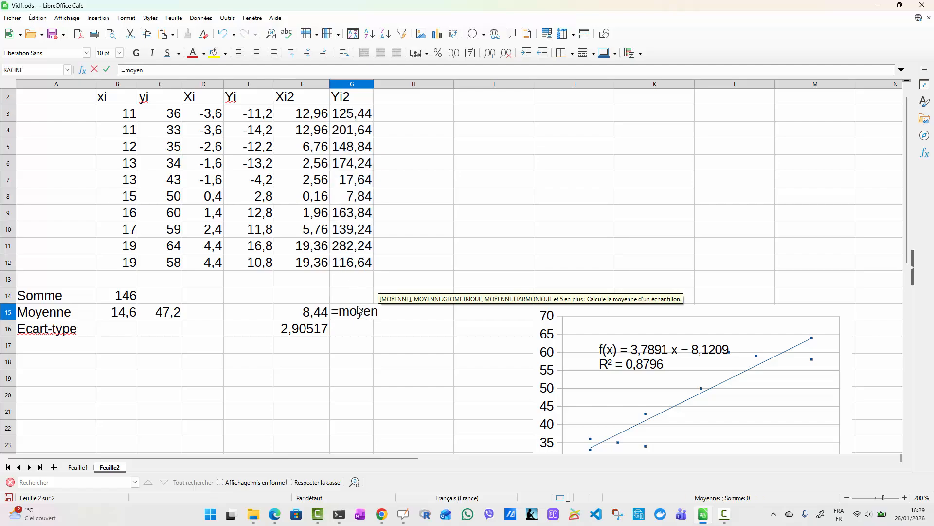
pyautogui.press('Return')
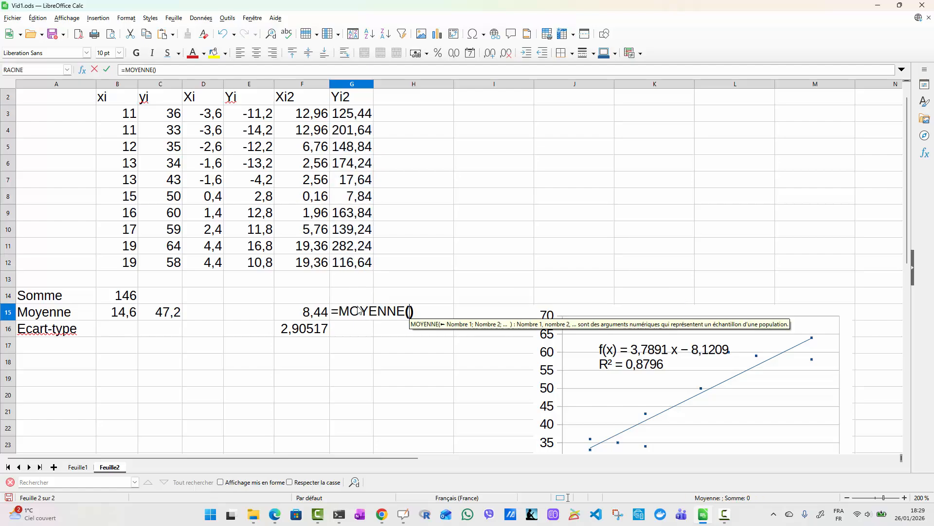
pyautogui.moveTo(345, 120); pyautogui.dragTo(354, 264)
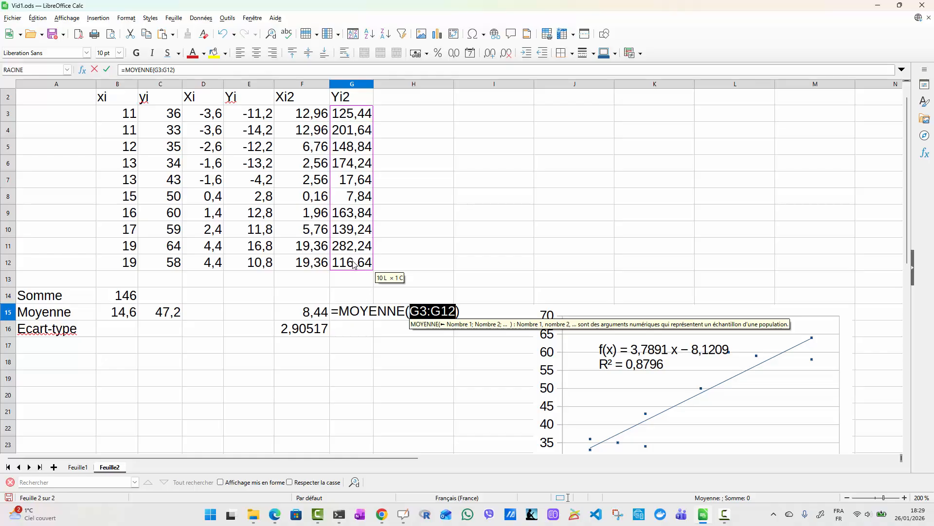
pyautogui.press('Return')
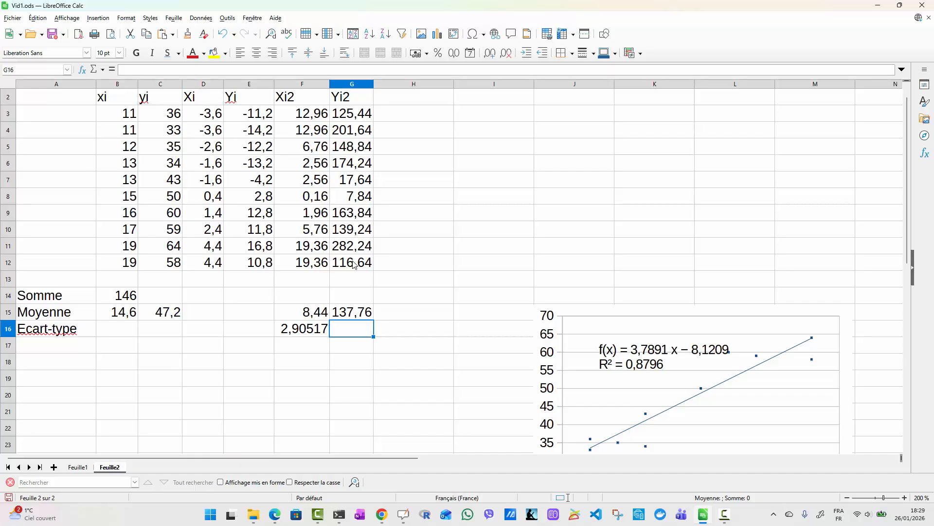
# - Compute the standard deviation of yi in G16 as the square root of G15 with RACINE
pyautogui.write('=racin')
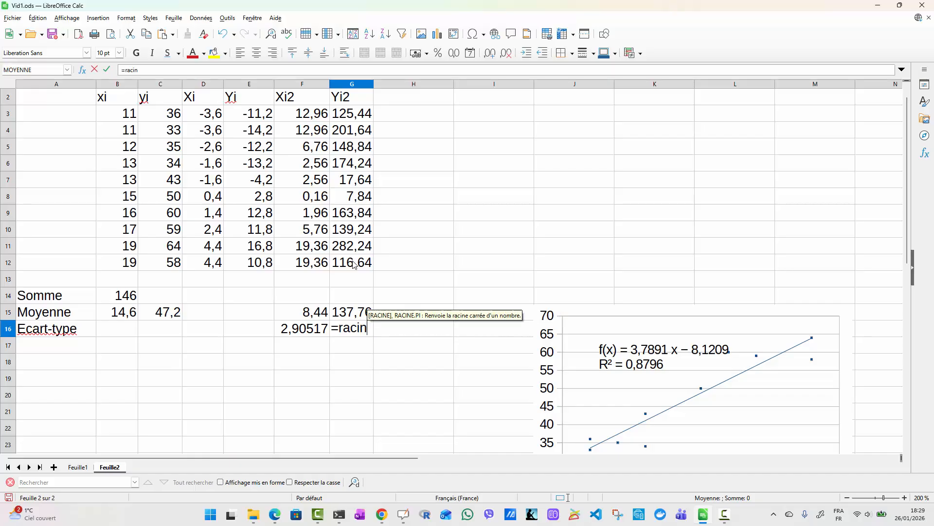
pyautogui.press('Return')
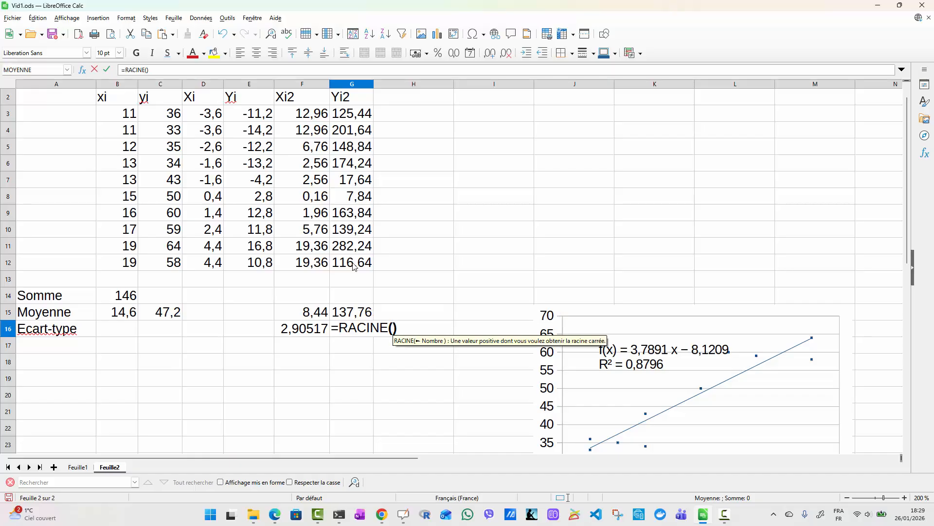
pyautogui.click(355, 313)
pyautogui.press('Return')
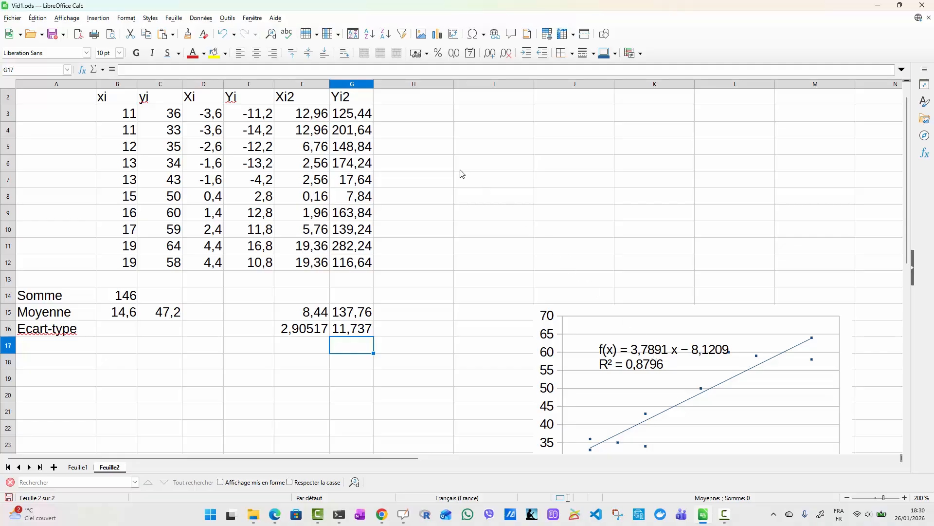
# - Enter the header Xi*Yi in H2 and the product formula =D3*E3 in H3
pyautogui.click(407, 102)
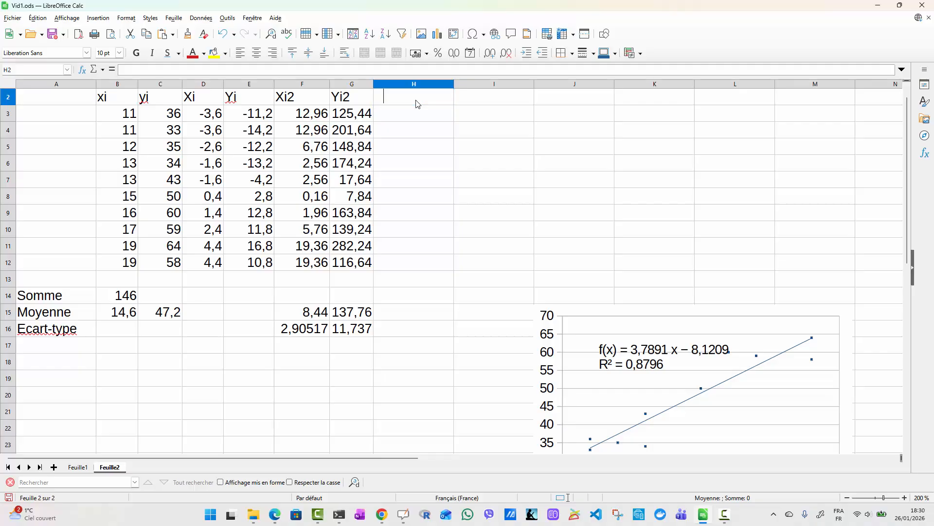
pyautogui.write('Xi*Yi')
pyautogui.press('Return')
pyautogui.write('=')
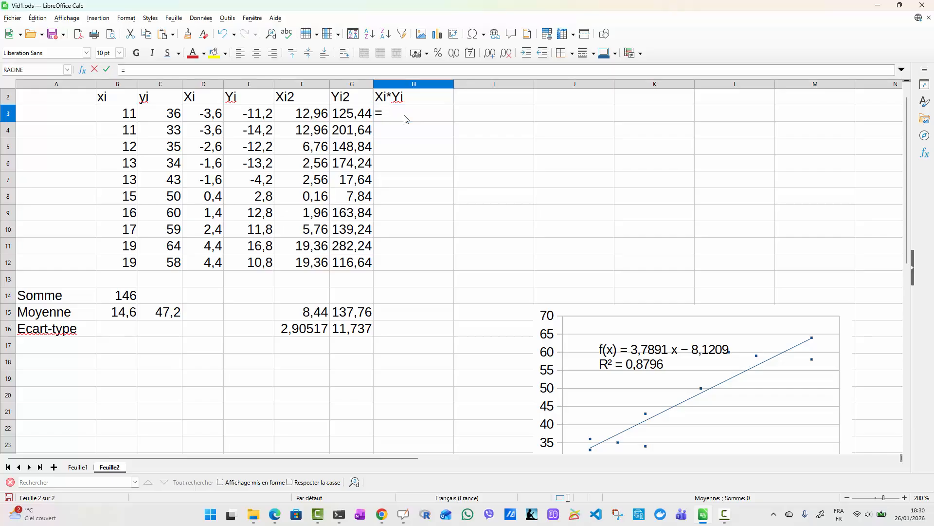
pyautogui.click(205, 115)
pyautogui.click(250, 115)
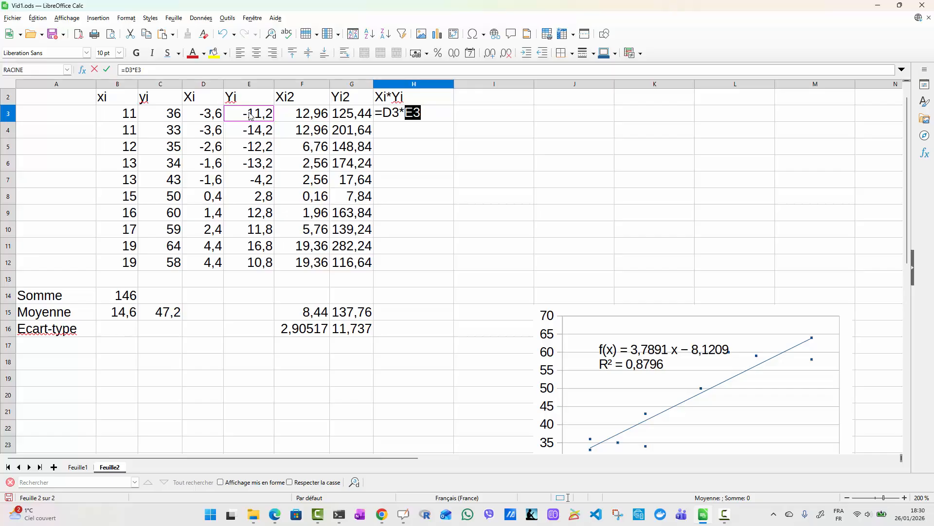
pyautogui.press('Return')
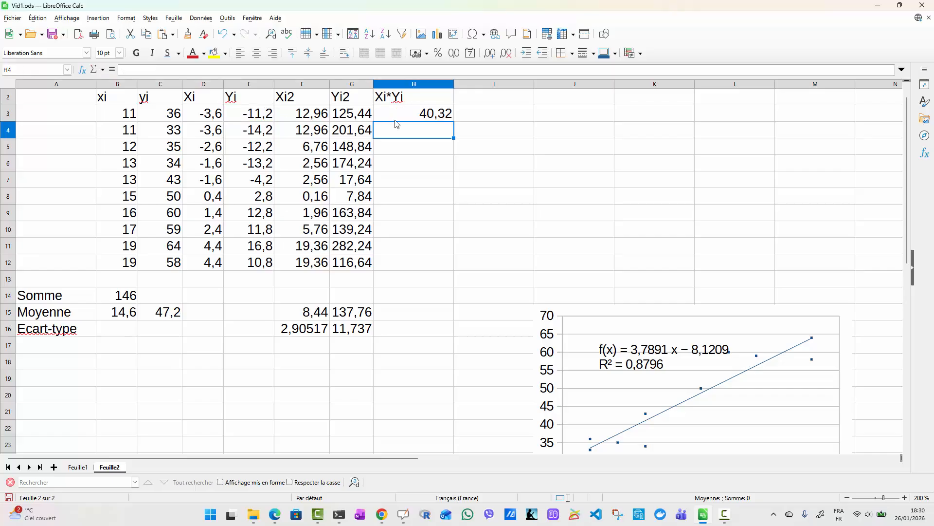
# - Fill the Xi*Yi formula from H3 through H12 and narrow column H to fit
pyautogui.click(411, 120)
pyautogui.moveTo(453, 122); pyautogui.dragTo(432, 265)
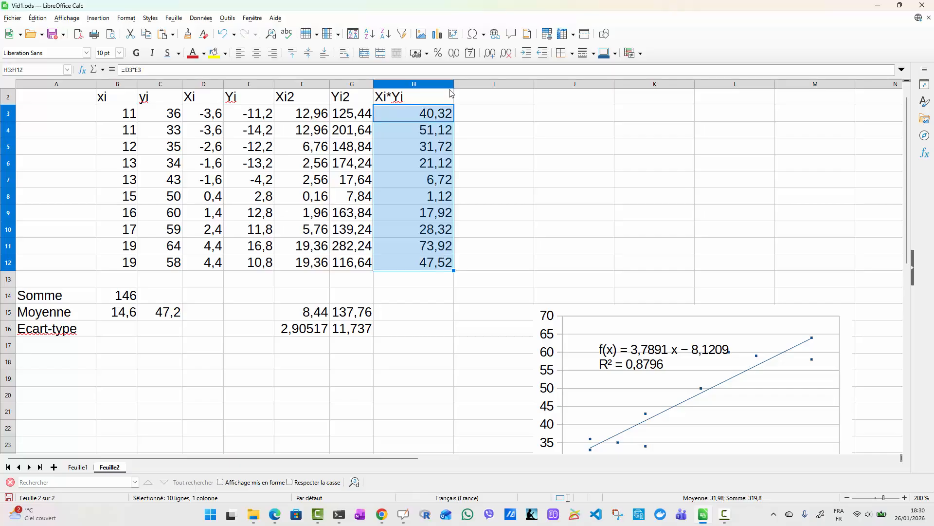
pyautogui.moveTo(453, 84); pyautogui.dragTo(427, 85)
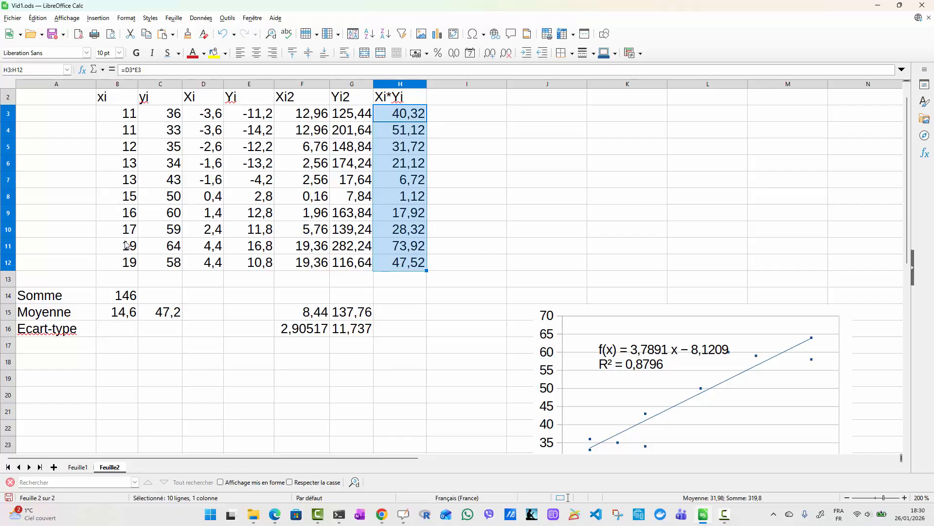
# - Compute the covariance in H15 as the MOYENNE of H3:H12
pyautogui.click(407, 312)
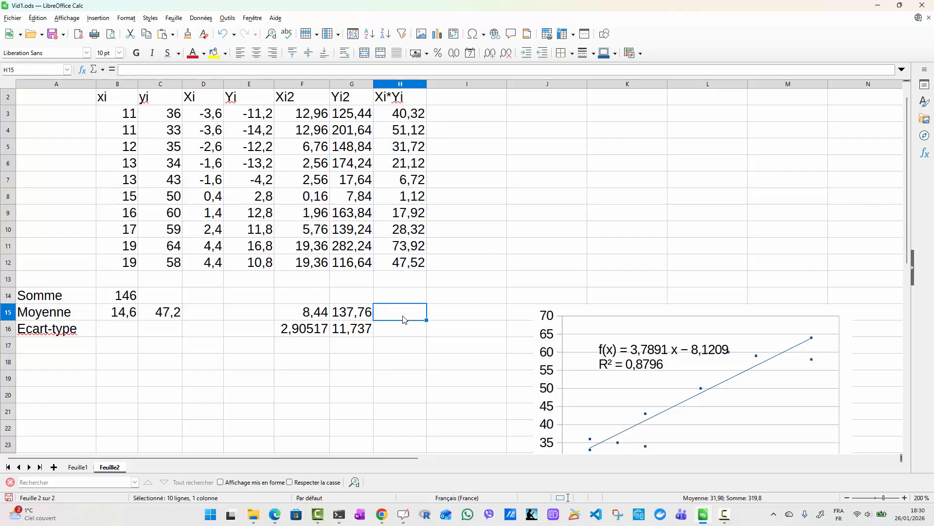
pyautogui.write('=moy')
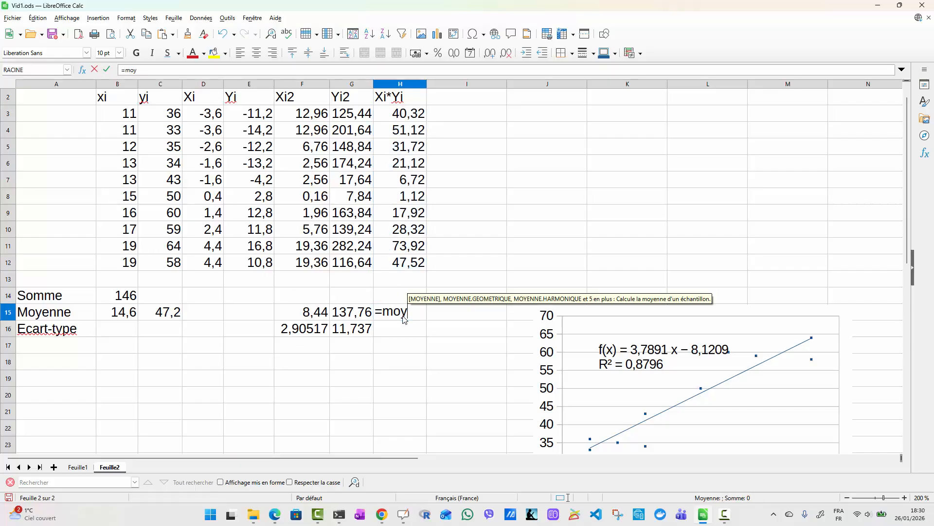
pyautogui.press('Return')
pyautogui.moveTo(410, 113); pyautogui.dragTo(404, 264)
pyautogui.press('Return')
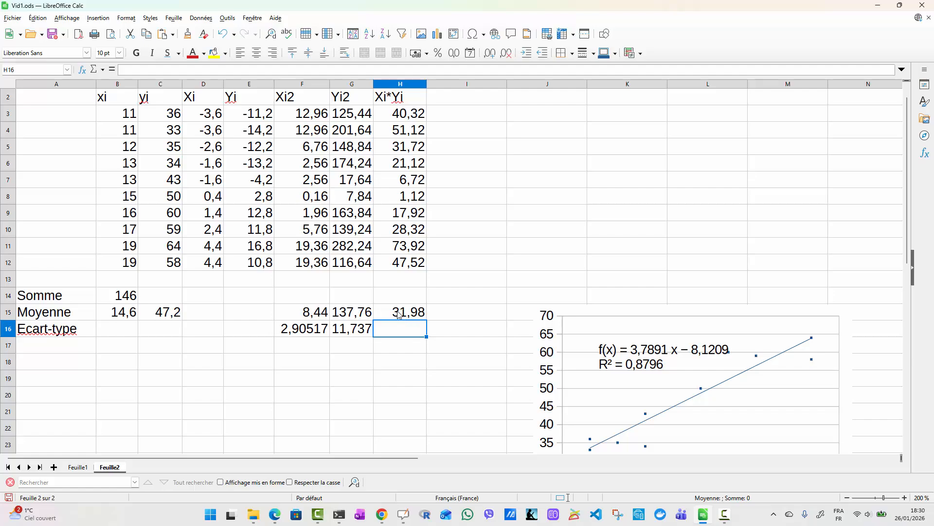
# - Label A18 as pente DR and compute the regression slope in B18 with =H15/F15
pyautogui.click(35, 369)
pyautogui.write('pe ')
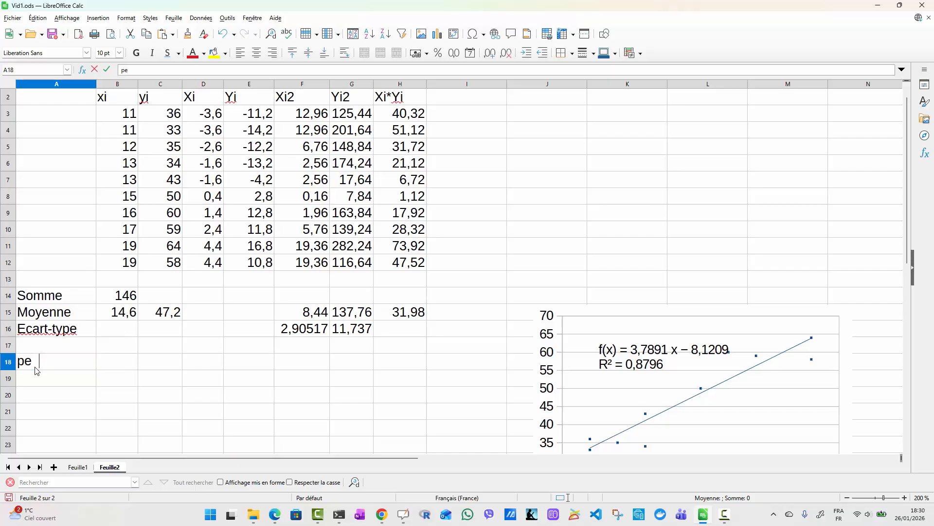
pyautogui.write('nte DR')
pyautogui.click(119, 367)
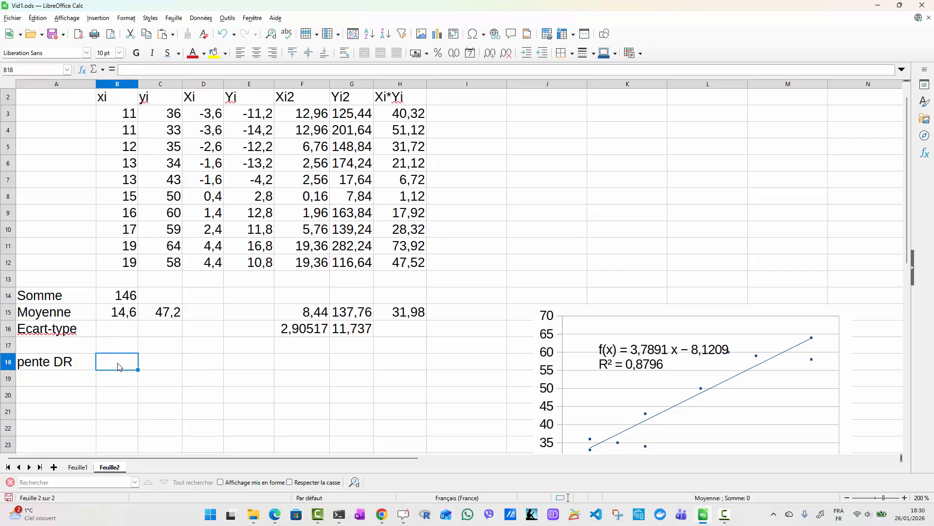
pyautogui.write('=')
pyautogui.click(410, 316)
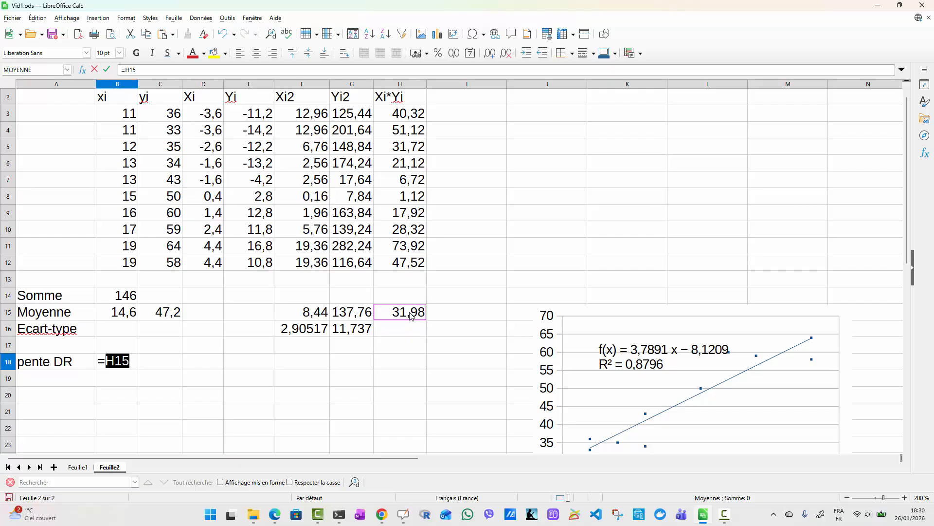
pyautogui.write('/')
pyautogui.click(315, 312)
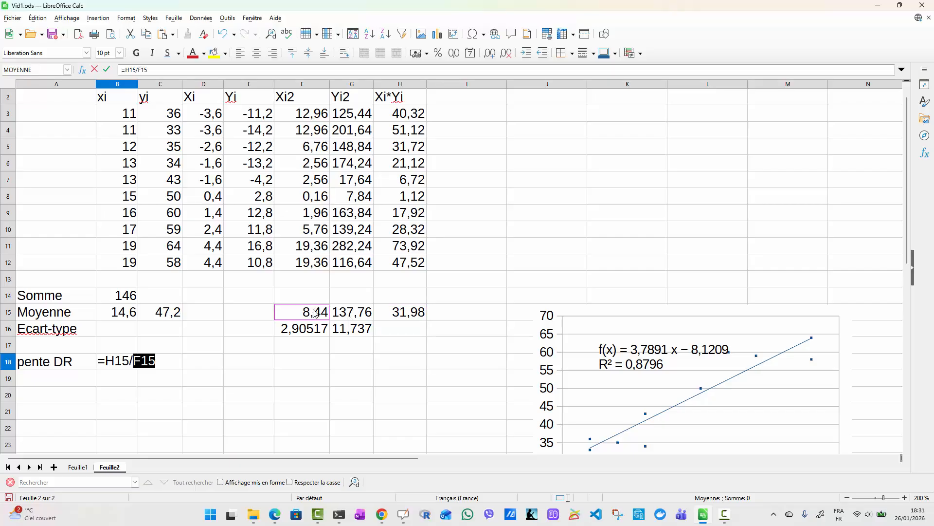
pyautogui.press('Return')
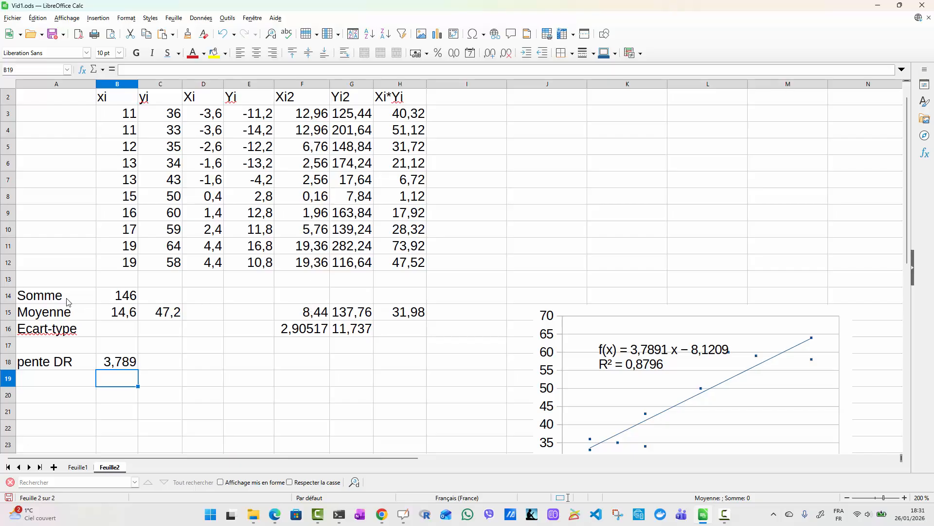
# - Switch to OpenBoard and handwrite Cov(x;y) = 1/N Σ (xi − x̄)·(yi − yi), with i=1 to N, in green below the variance formula
pyautogui.hotkey('alt', 'Tab')
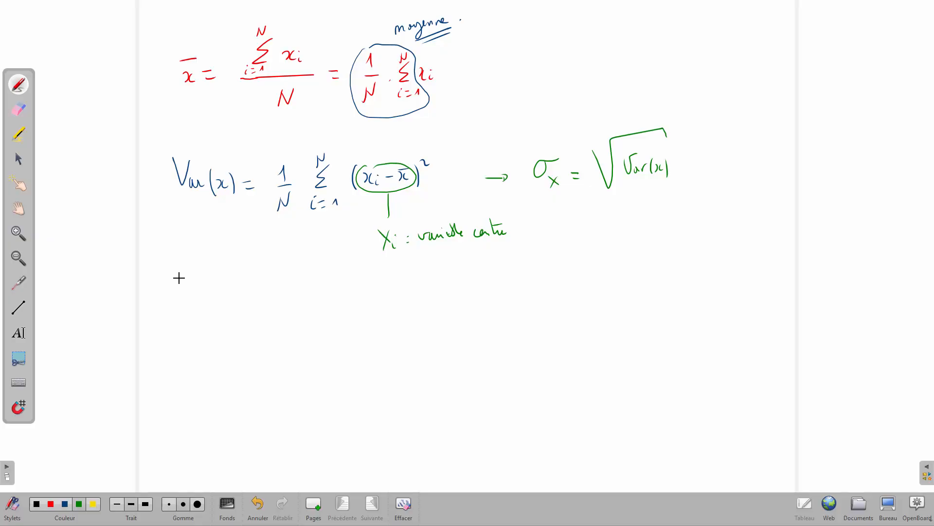
pyautogui.moveTo(178, 278)
pyautogui.mouseDown()
pyautogui.moveTo(180, 286)
pyautogui.moveTo(246, 278)
pyautogui.moveTo(251, 301)
pyautogui.moveTo(319, 288)
pyautogui.moveTo(294, 273)
pyautogui.moveTo(299, 296)
pyautogui.moveTo(320, 276)
pyautogui.moveTo(346, 307)
pyautogui.mouseUp()
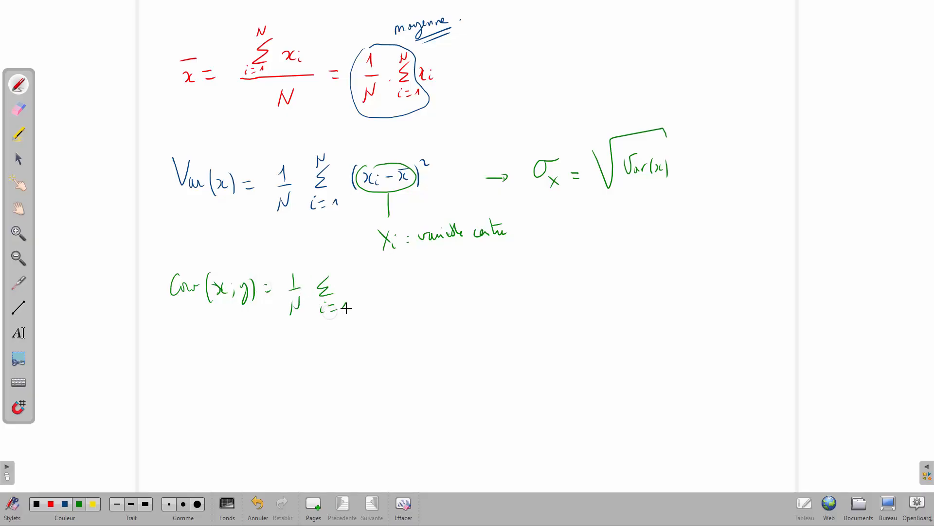
pyautogui.moveTo(319, 276); pyautogui.dragTo(326, 263)
pyautogui.moveTo(366, 273)
pyautogui.mouseDown()
pyautogui.moveTo(365, 292)
pyautogui.moveTo(400, 278)
pyautogui.moveTo(433, 289)
pyautogui.mouseUp()
pyautogui.click(425, 281)
pyautogui.moveTo(440, 272)
pyautogui.mouseDown()
pyautogui.moveTo(444, 291)
pyautogui.moveTo(474, 282)
pyautogui.mouseUp()
pyautogui.moveTo(477, 272)
pyautogui.mouseDown()
pyautogui.moveTo(471, 290)
pyautogui.moveTo(477, 284)
pyautogui.mouseUp()
pyautogui.moveTo(484, 271); pyautogui.dragTo(488, 291)
# - Draw a bracket under the product in the covariance formula and write Xi · Yi beneath it
pyautogui.moveTo(368, 299); pyautogui.dragTo(489, 295)
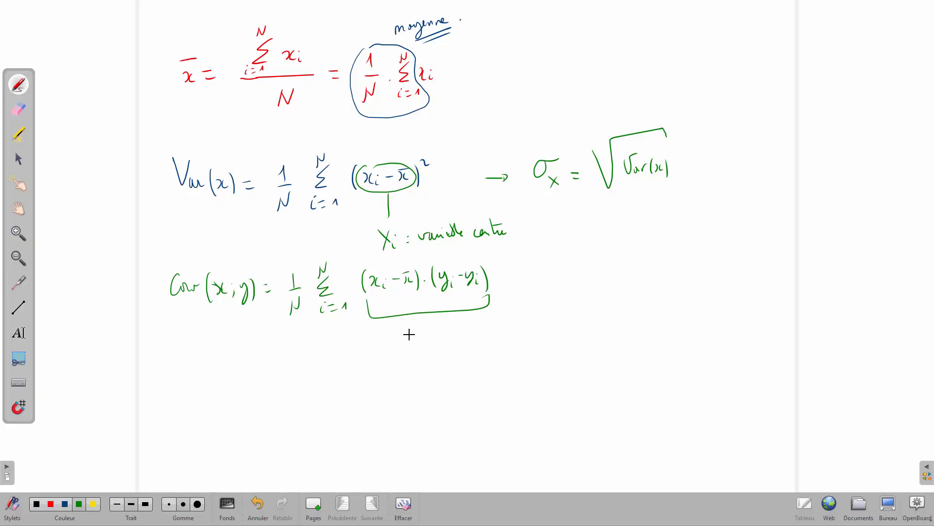
pyautogui.moveTo(390, 329)
pyautogui.mouseDown()
pyautogui.moveTo(409, 340)
pyautogui.moveTo(460, 334)
pyautogui.mouseUp()
pyautogui.click(436, 334)
pyautogui.moveTo(465, 321)
pyautogui.mouseDown()
pyautogui.moveTo(457, 344)
pyautogui.moveTo(468, 343)
pyautogui.mouseUp()
# - Handwrite the slope formula a = Cov(x;y) / Var(x) beside the covariance formula, ending with an equals sign
pyautogui.moveTo(598, 274)
pyautogui.mouseDown()
pyautogui.moveTo(590, 279)
pyautogui.moveTo(598, 285)
pyautogui.moveTo(611, 279)
pyautogui.mouseUp()
pyautogui.moveTo(606, 285); pyautogui.dragTo(613, 284)
pyautogui.moveTo(635, 245); pyautogui.dragTo(632, 262)
pyautogui.moveTo(647, 255)
pyautogui.mouseDown()
pyautogui.moveTo(659, 265)
pyautogui.moveTo(682, 255)
pyautogui.moveTo(681, 270)
pyautogui.moveTo(690, 270)
pyautogui.mouseUp()
pyautogui.moveTo(640, 290)
pyautogui.mouseDown()
pyautogui.moveTo(676, 295)
pyautogui.moveTo(669, 305)
pyautogui.mouseUp()
pyautogui.moveTo(673, 293); pyautogui.dragTo(688, 305)
pyautogui.moveTo(702, 274); pyautogui.dragTo(709, 273)
pyautogui.moveTo(702, 279); pyautogui.dragTo(709, 278)
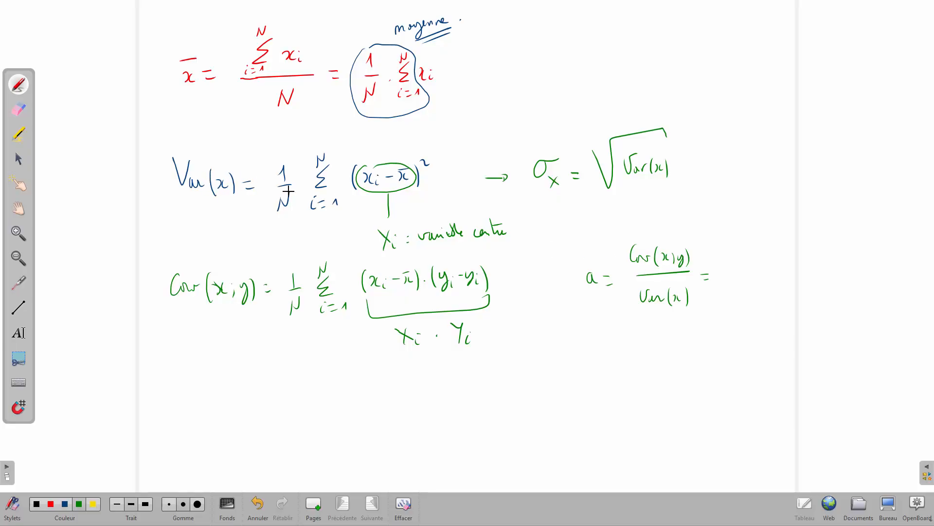
# - Complete the slope formula with a fraction of Σ Xi·Yi over Σ Xi, adding the summation limits
pyautogui.moveTo(732, 282); pyautogui.dragTo(734, 312)
pyautogui.click(726, 311)
pyautogui.click(728, 309)
pyautogui.moveTo(731, 315); pyautogui.dragTo(734, 315)
pyautogui.moveTo(737, 313)
pyautogui.mouseDown()
pyautogui.moveTo(725, 280)
pyautogui.moveTo(763, 301)
pyautogui.mouseUp()
pyautogui.click(764, 293)
pyautogui.moveTo(719, 275); pyautogui.dragTo(771, 267)
pyautogui.moveTo(727, 242)
pyautogui.mouseDown()
pyautogui.moveTo(719, 262)
pyautogui.moveTo(734, 267)
pyautogui.mouseUp()
pyautogui.moveTo(714, 239)
pyautogui.mouseDown()
pyautogui.moveTo(773, 253)
pyautogui.moveTo(762, 250)
pyautogui.moveTo(754, 263)
pyautogui.moveTo(768, 249)
pyautogui.mouseUp()
pyautogui.click(773, 250)
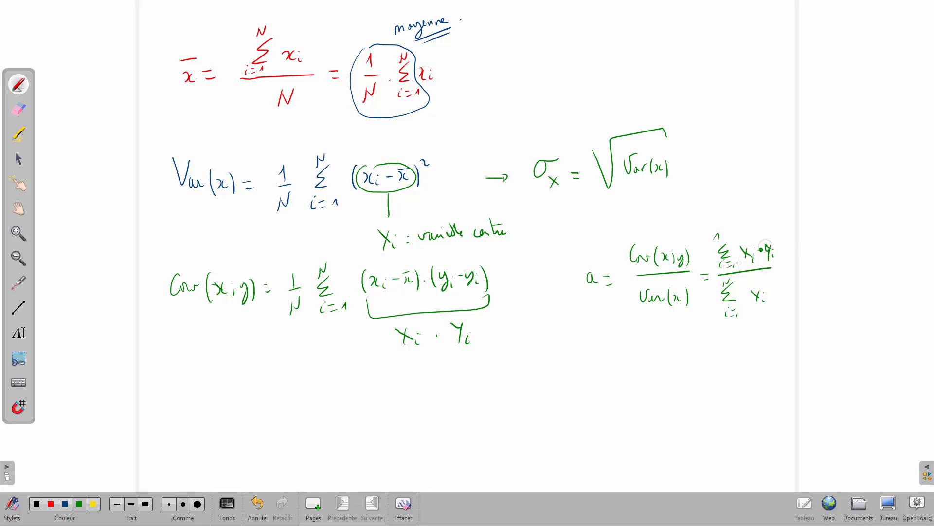
# - Switch to LibreOffice Calc and sum the Xi2 values F3:F12 in cell F14 with the SOMME function
pyautogui.hotkey('alt', 'Tab')
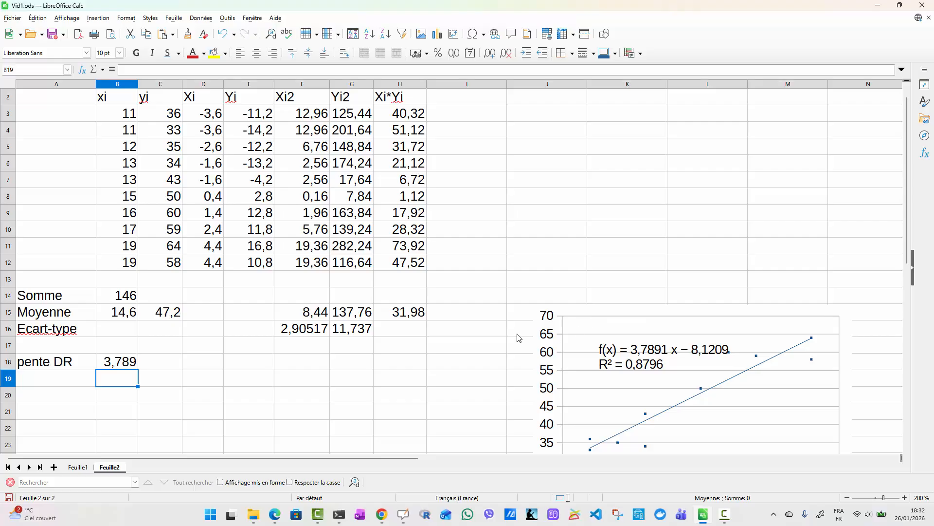
pyautogui.click(312, 298)
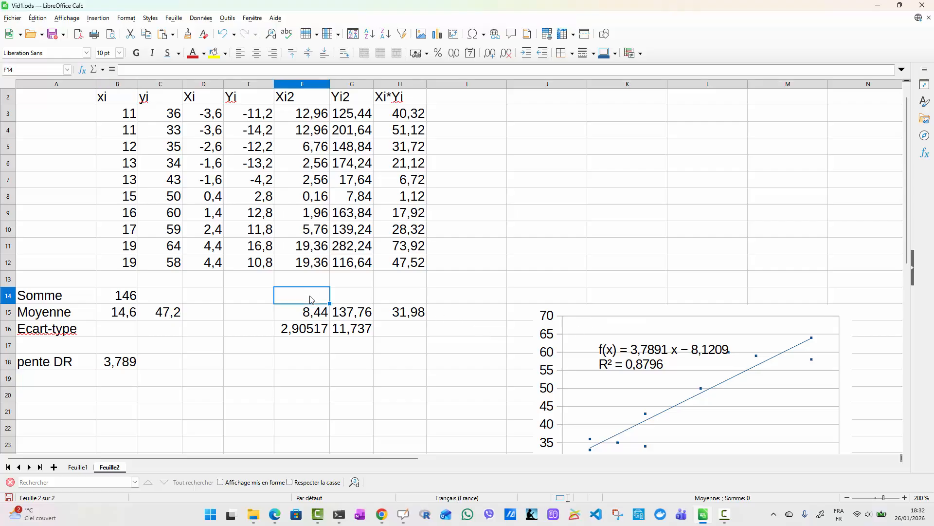
pyautogui.write('=somm')
pyautogui.press('BackSpace')
pyautogui.press('BackSpace')
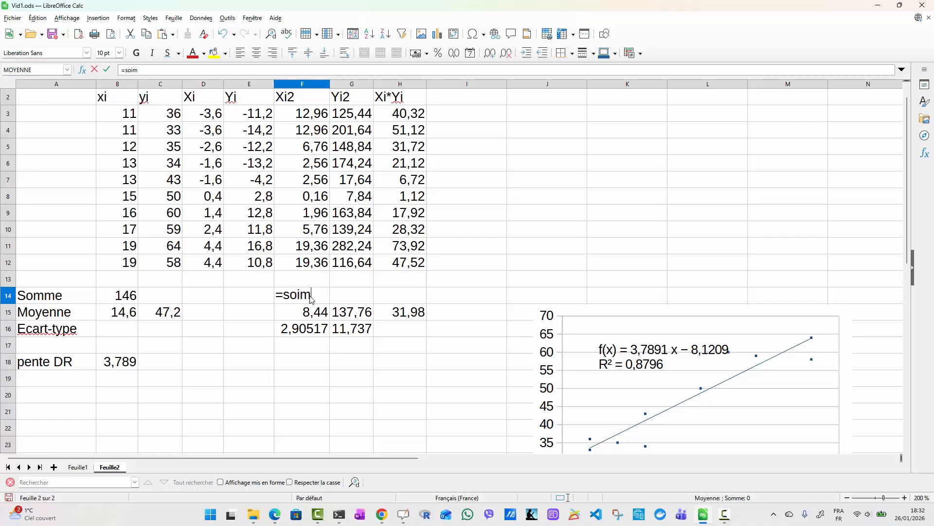
pyautogui.write('mme')
pyautogui.press('Return')
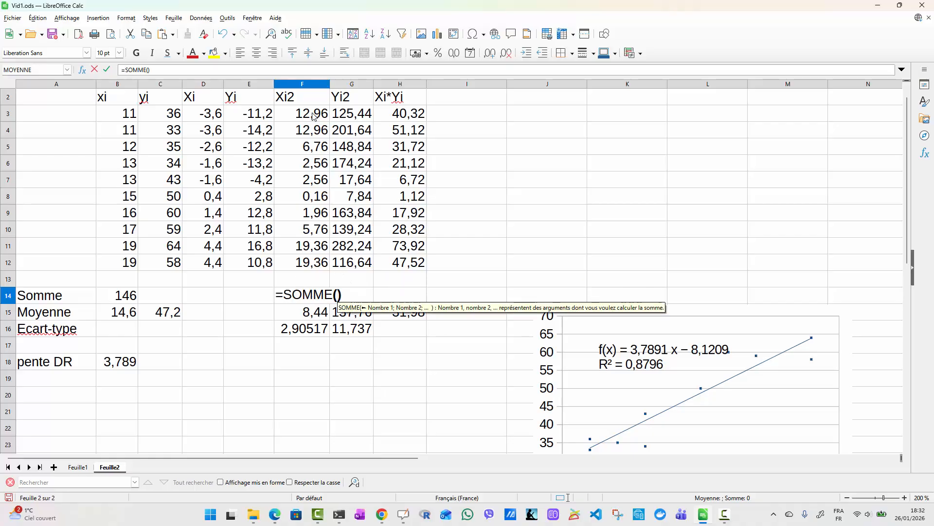
pyautogui.moveTo(313, 117); pyautogui.dragTo(301, 259)
pyautogui.press('Return')
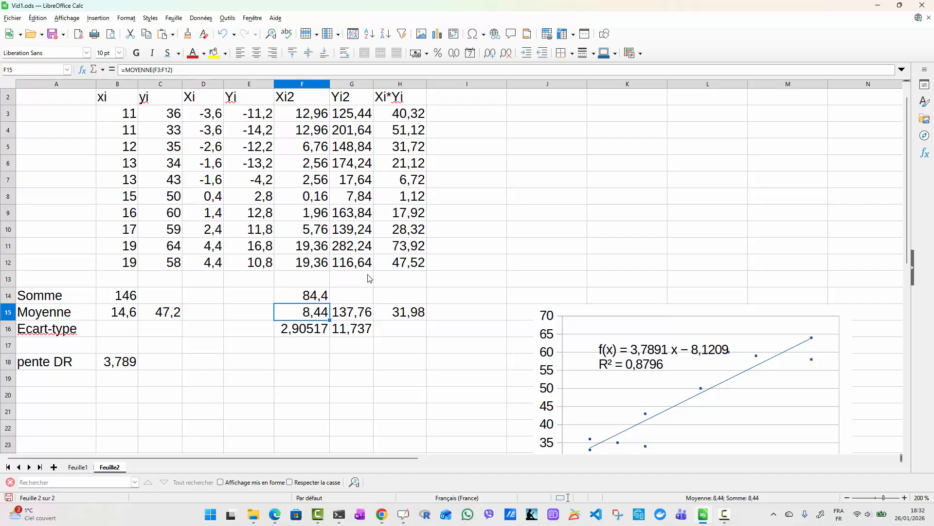
# - Sum the Xi*Yi values H3:H12 in cell H14 with the SOMME function
pyautogui.click(394, 297)
pyautogui.write('=')
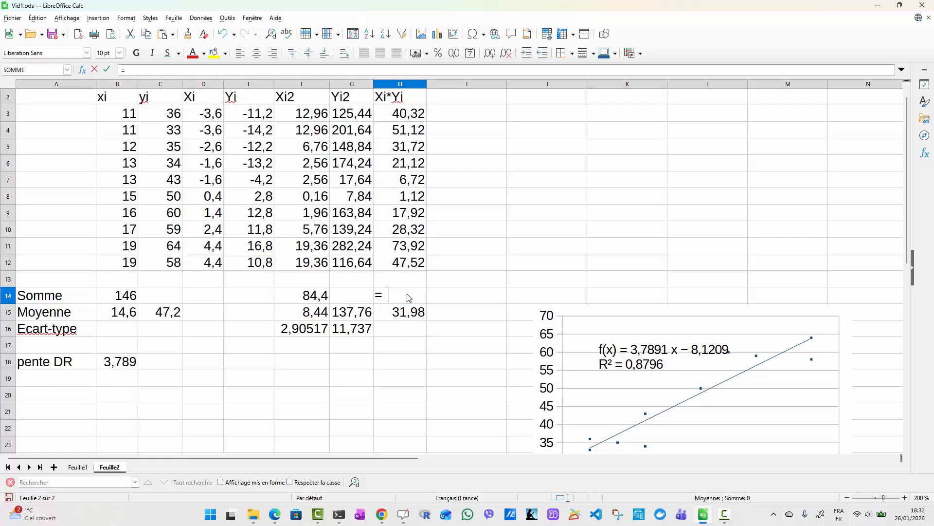
pyautogui.write('somm')
pyautogui.press('Return')
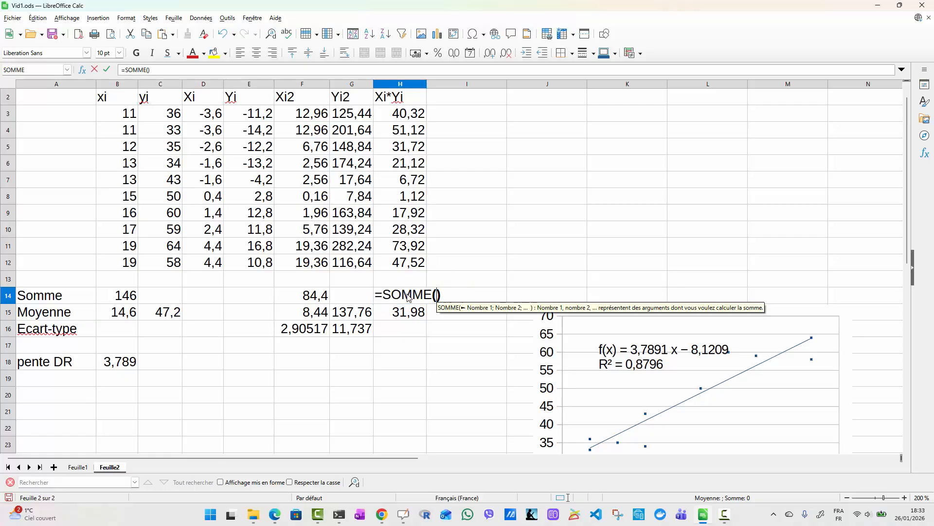
pyautogui.moveTo(400, 117); pyautogui.dragTo(395, 262)
pyautogui.press('Return')
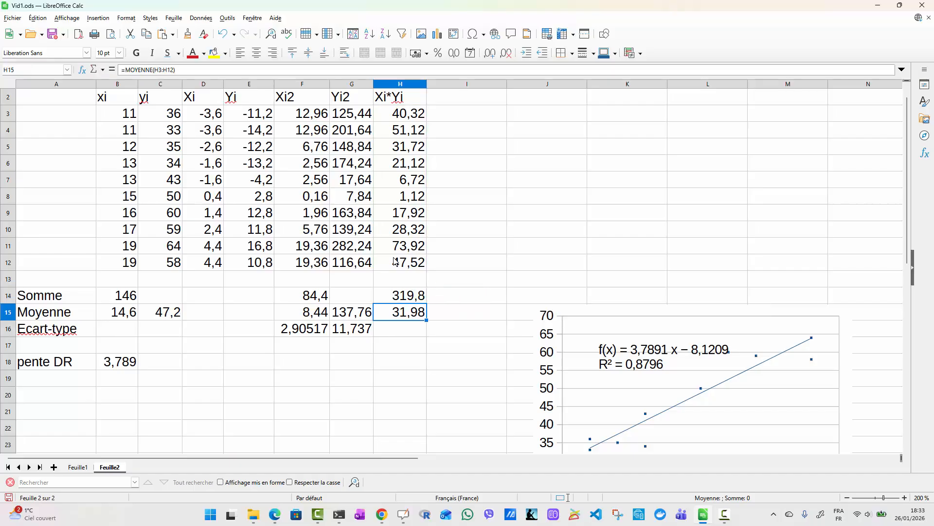
# - Calculate the regression line slope a second way in cell C18 with the formula =H14/F14
pyautogui.click(155, 359)
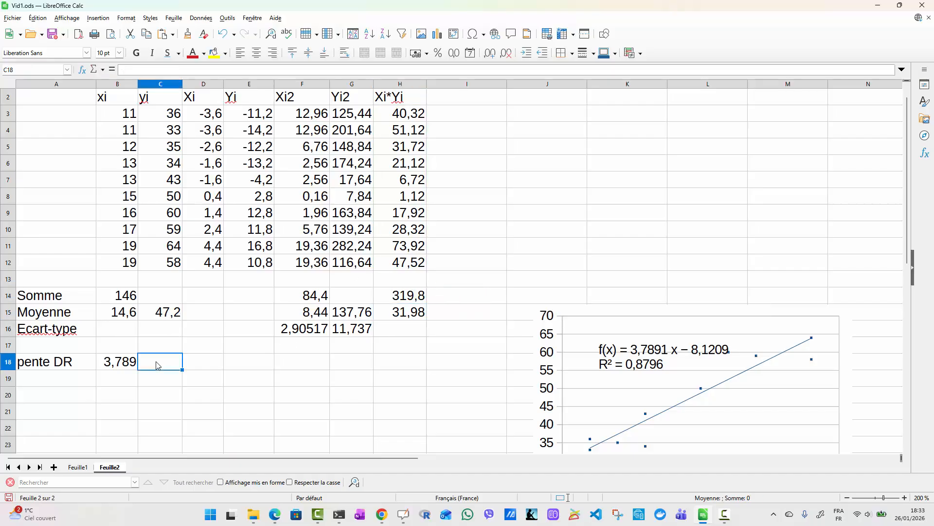
pyautogui.write('=')
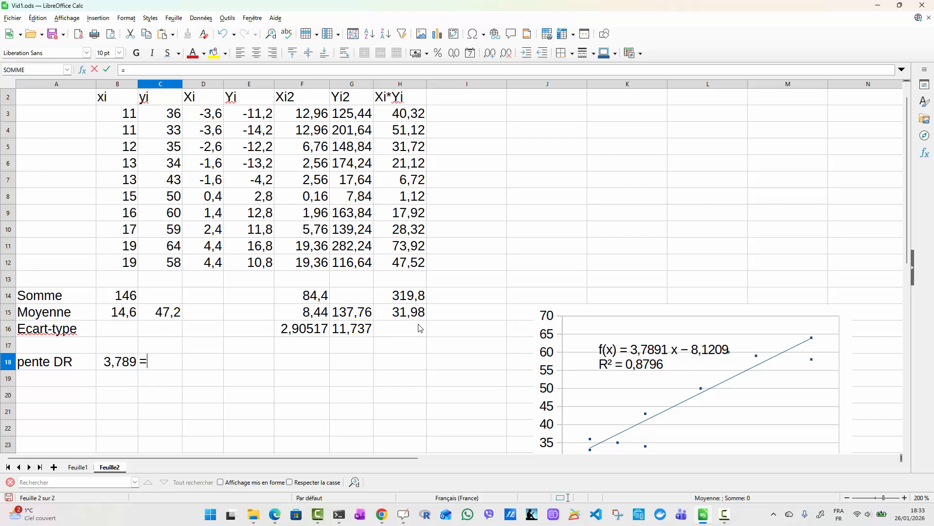
pyautogui.click(408, 297)
pyautogui.click(308, 299)
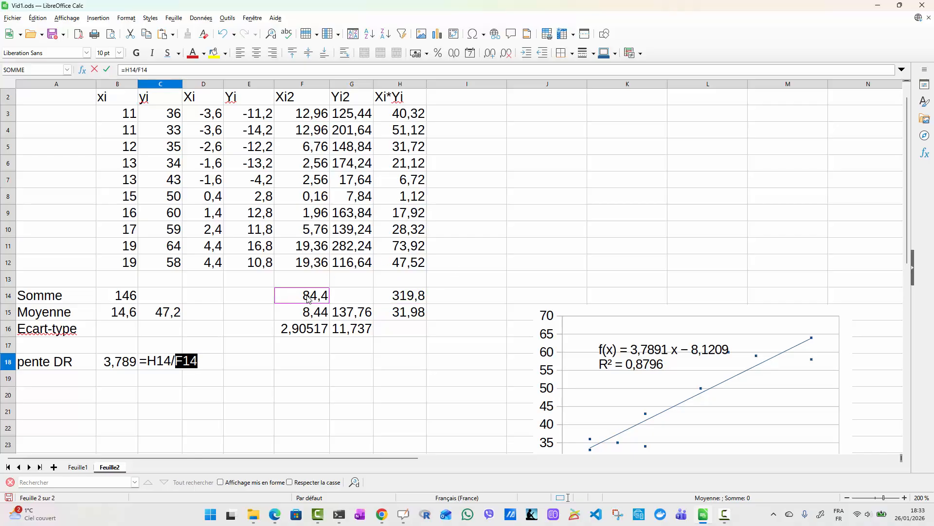
pyautogui.press('Return')
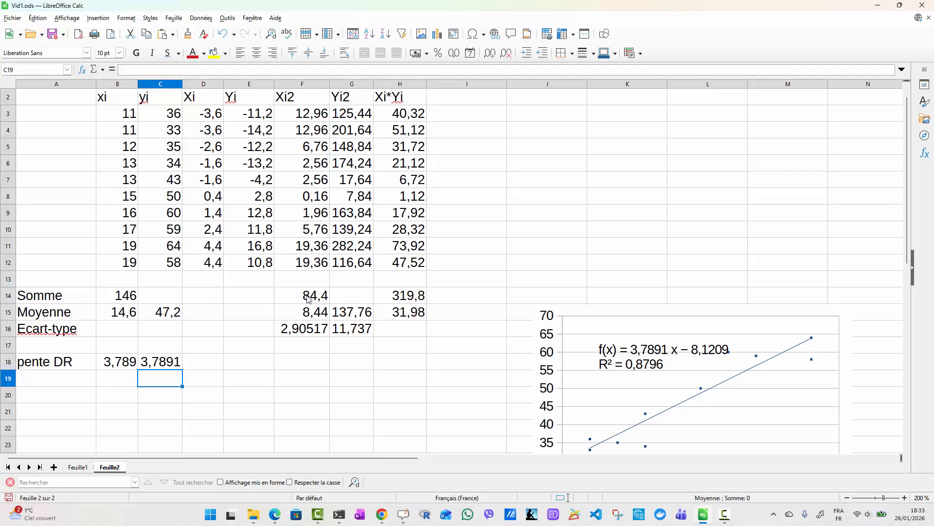
# - Switch to OpenBoard and handwrite y = ax + b below the slope formula, bracketing a and b underneath
pyautogui.hotkey('alt', 'Tab')
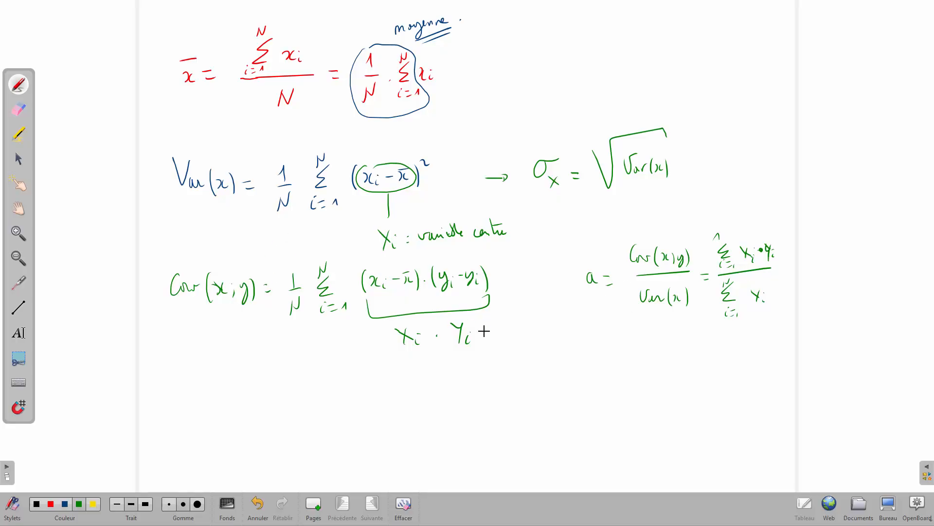
pyautogui.moveTo(592, 344)
pyautogui.mouseDown()
pyautogui.moveTo(596, 375)
pyautogui.moveTo(625, 349)
pyautogui.mouseUp()
pyautogui.moveTo(617, 356); pyautogui.dragTo(683, 352)
pyautogui.moveTo(679, 349); pyautogui.dragTo(680, 356)
pyautogui.moveTo(691, 344); pyautogui.dragTo(697, 352)
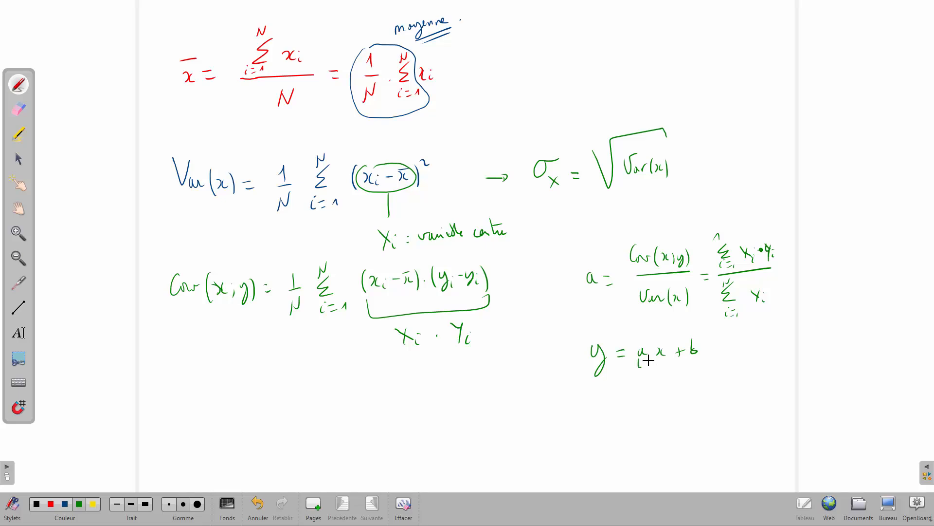
pyautogui.moveTo(639, 360); pyautogui.dragTo(704, 356)
# - Handwrite (x̄;ȳ) ∈ DR below the covariance formula, with ȳ = a x̄ + b underneath it
pyautogui.moveTo(164, 378)
pyautogui.mouseDown()
pyautogui.moveTo(177, 386)
pyautogui.moveTo(179, 373)
pyautogui.moveTo(188, 398)
pyautogui.moveTo(203, 401)
pyautogui.moveTo(203, 375)
pyautogui.moveTo(213, 400)
pyautogui.mouseUp()
pyautogui.moveTo(162, 365); pyautogui.dragTo(162, 402)
pyautogui.moveTo(245, 374); pyautogui.dragTo(245, 391)
pyautogui.moveTo(232, 383); pyautogui.dragTo(304, 387)
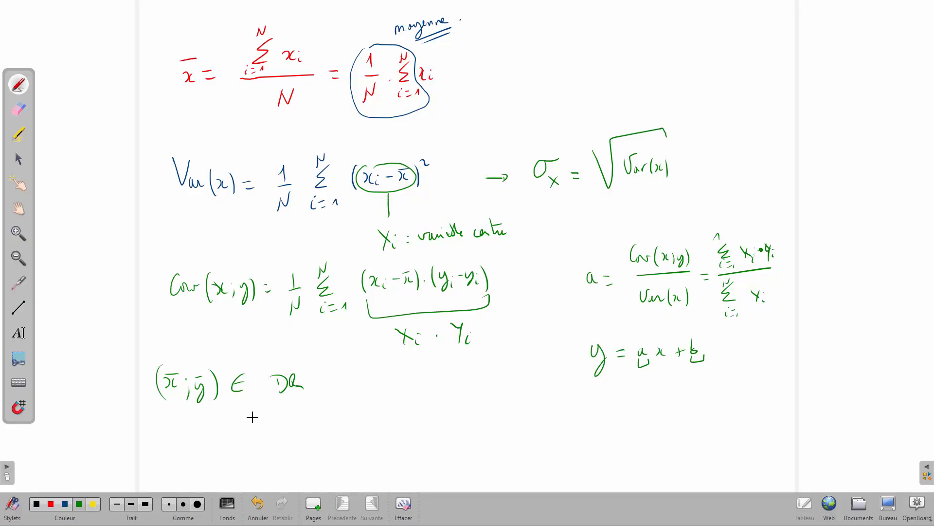
pyautogui.moveTo(222, 422)
pyautogui.mouseDown()
pyautogui.moveTo(214, 449)
pyautogui.moveTo(224, 415)
pyautogui.moveTo(237, 426)
pyautogui.mouseUp()
pyautogui.moveTo(229, 435); pyautogui.dragTo(278, 433)
pyautogui.moveTo(267, 419); pyautogui.dragTo(302, 433)
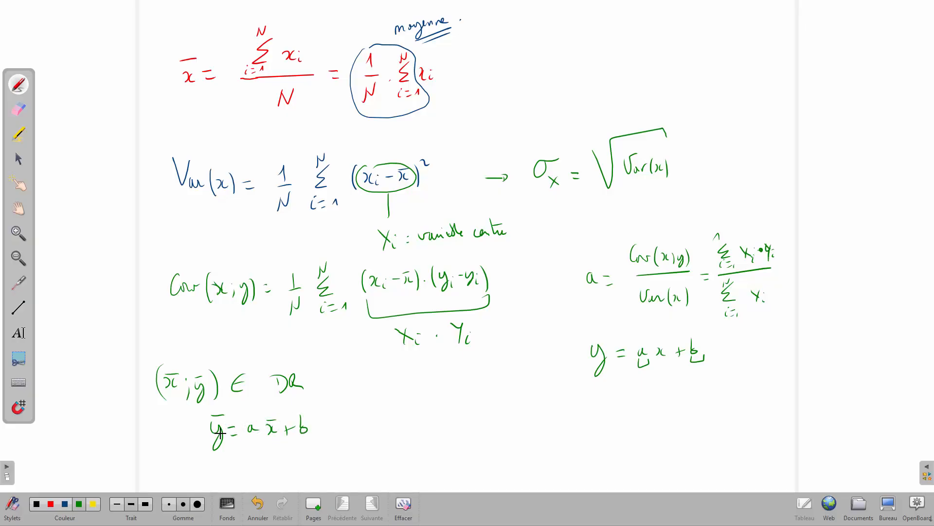
# - Add an implication arrow and b = ȳ − a x̄ after the mean-point equation, and draw a frame around the result
pyautogui.hotkey('alt', 'Tab')
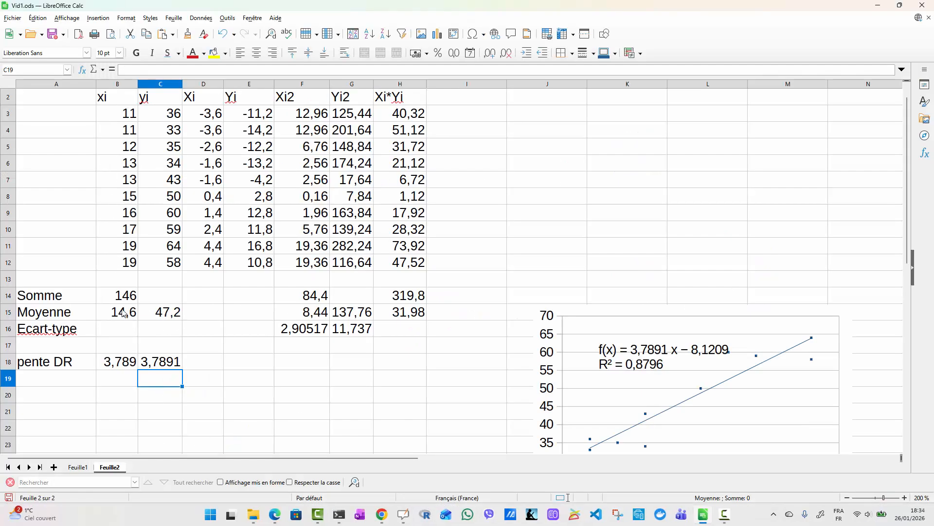
pyautogui.hotkey('alt', 'Tab')
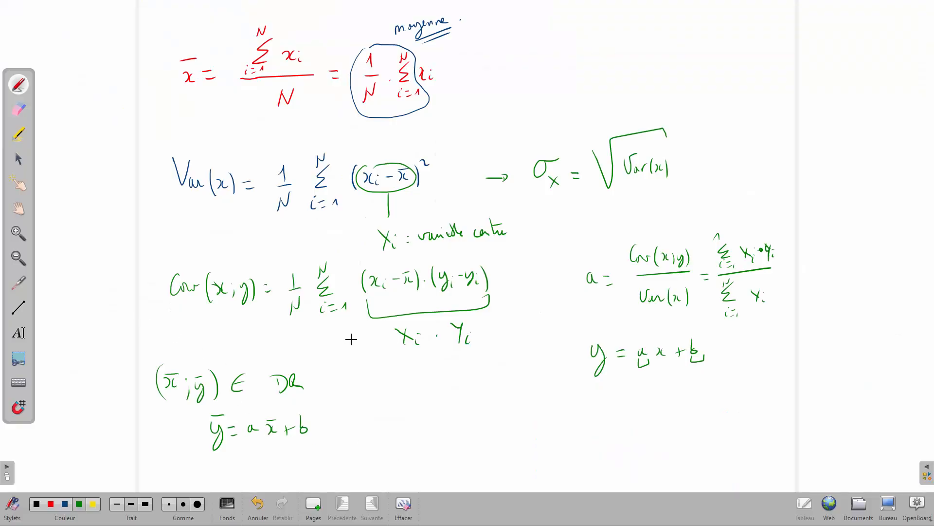
pyautogui.moveTo(337, 425); pyautogui.dragTo(401, 427)
pyautogui.moveTo(412, 420)
pyautogui.mouseDown()
pyautogui.moveTo(418, 440)
pyautogui.moveTo(417, 413)
pyautogui.moveTo(451, 422)
pyautogui.mouseUp()
pyautogui.moveTo(456, 417)
pyautogui.mouseDown()
pyautogui.moveTo(464, 423)
pyautogui.moveTo(465, 411)
pyautogui.mouseUp()
pyautogui.moveTo(364, 410)
pyautogui.mouseDown()
pyautogui.moveTo(450, 396)
pyautogui.moveTo(485, 433)
pyautogui.mouseUp()
pyautogui.moveTo(380, 446); pyautogui.dragTo(487, 438)
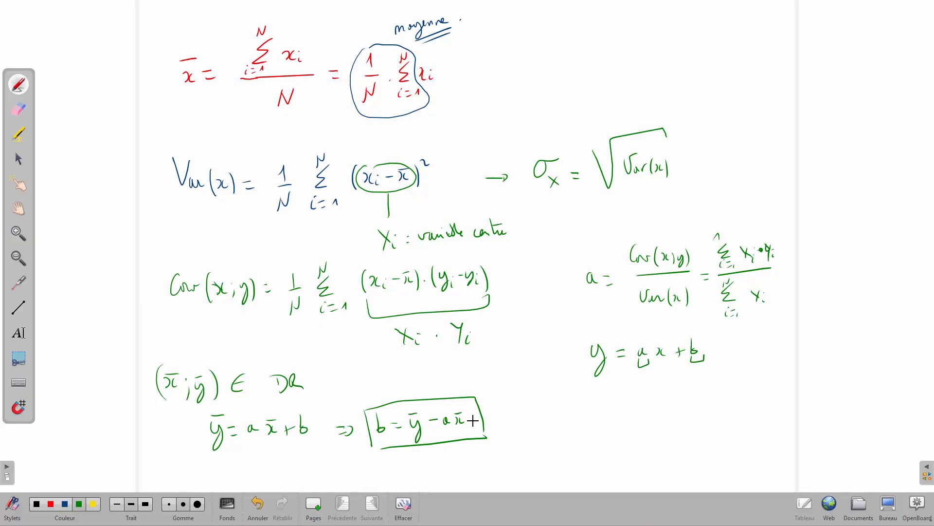
# - Switch to LibreOffice Calc and label cell A19 "ord. or. DR"
pyautogui.hotkey('alt', 'Tab')
pyautogui.click(57, 381)
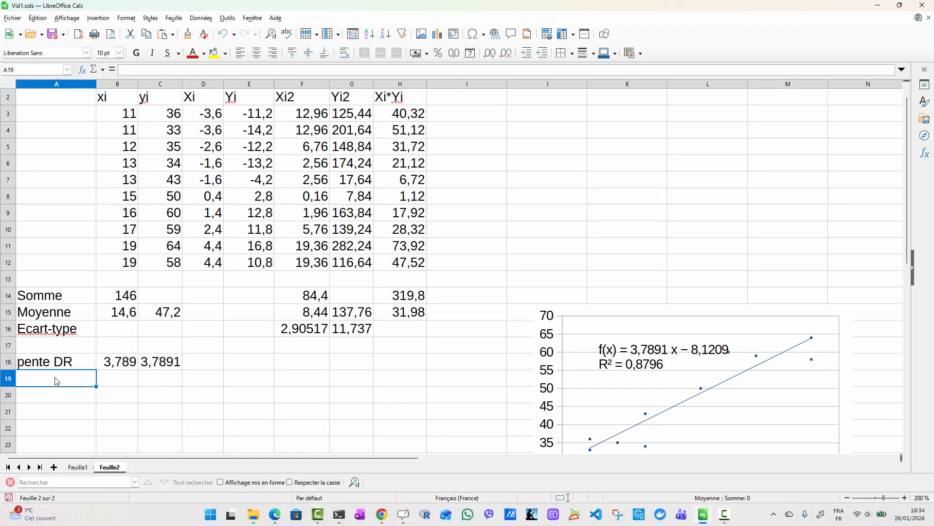
pyautogui.write('ord. ')
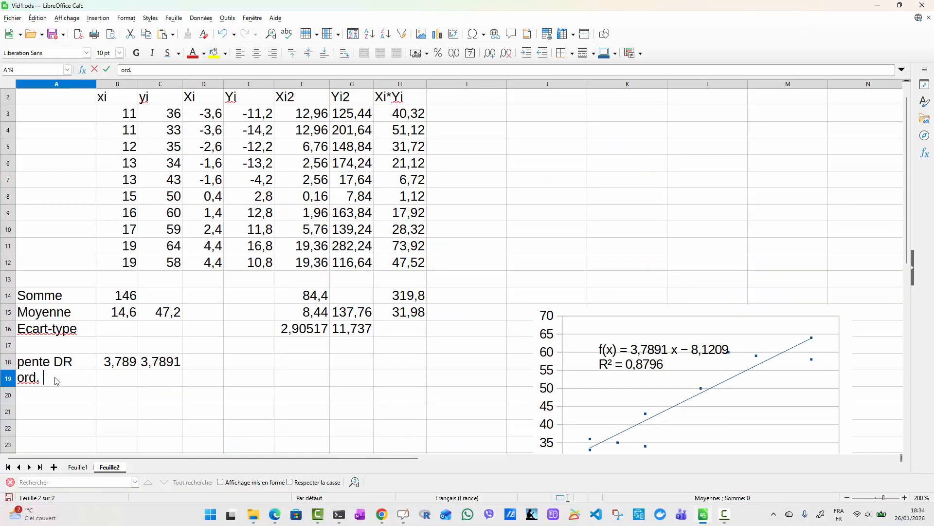
pyautogui.write('or. DR')
pyautogui.press('Tab')
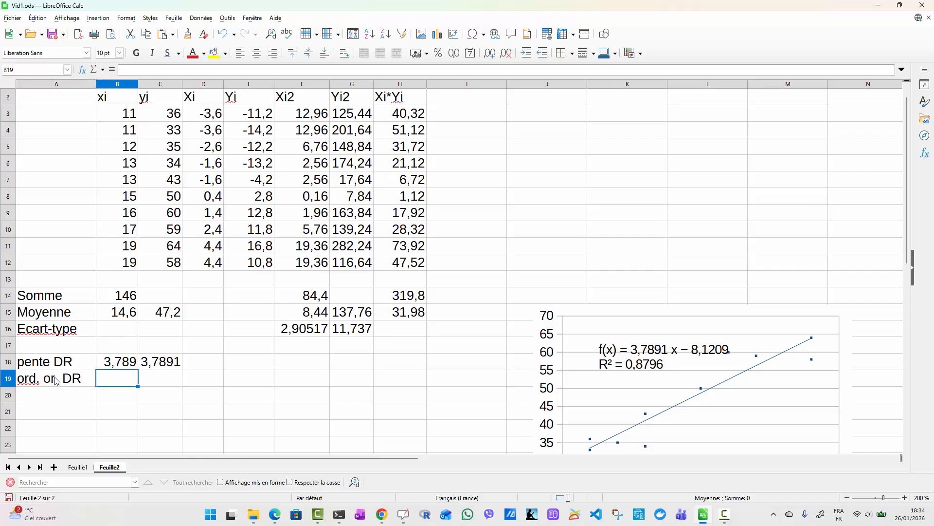
# - Calculate the regression line's intercept in cell B19 with =C15-B18*B15, and widen columns B and C slightly
pyautogui.write('=')
pyautogui.click(168, 315)
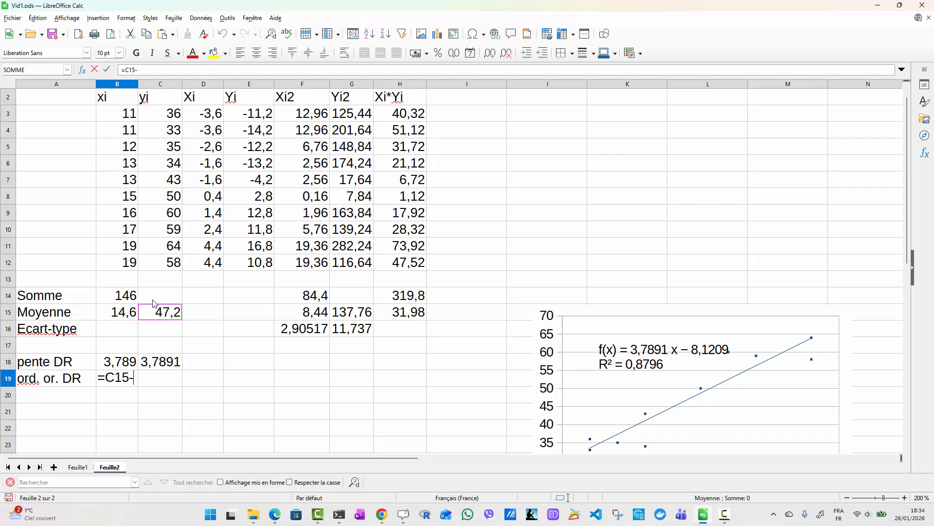
pyautogui.click(119, 363)
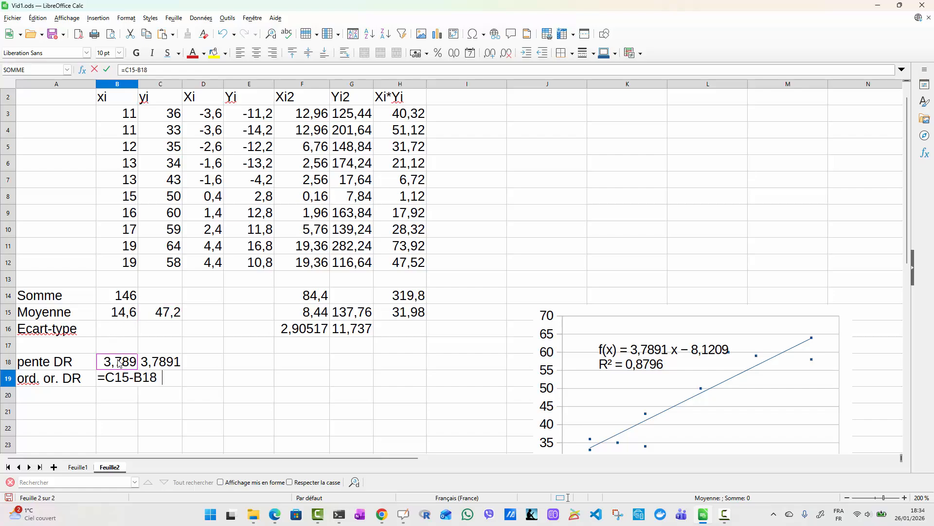
pyautogui.click(125, 314)
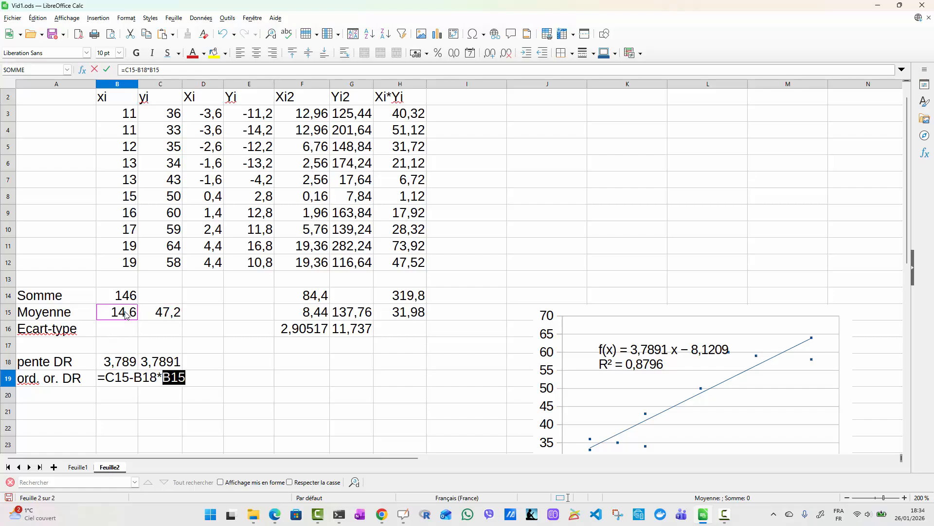
pyautogui.press('Return')
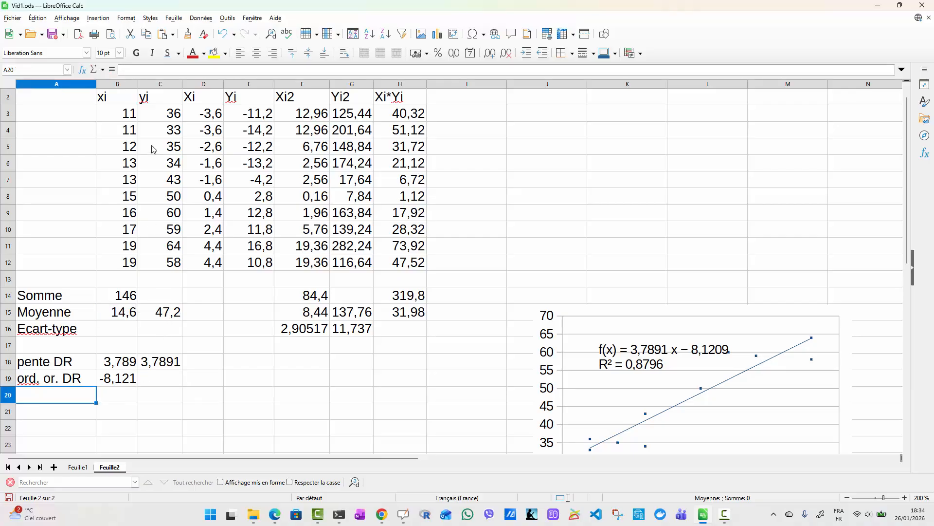
pyautogui.moveTo(140, 84)
pyautogui.mouseDown()
pyautogui.moveTo(158, 83)
pyautogui.moveTo(144, 84)
pyautogui.mouseUp()
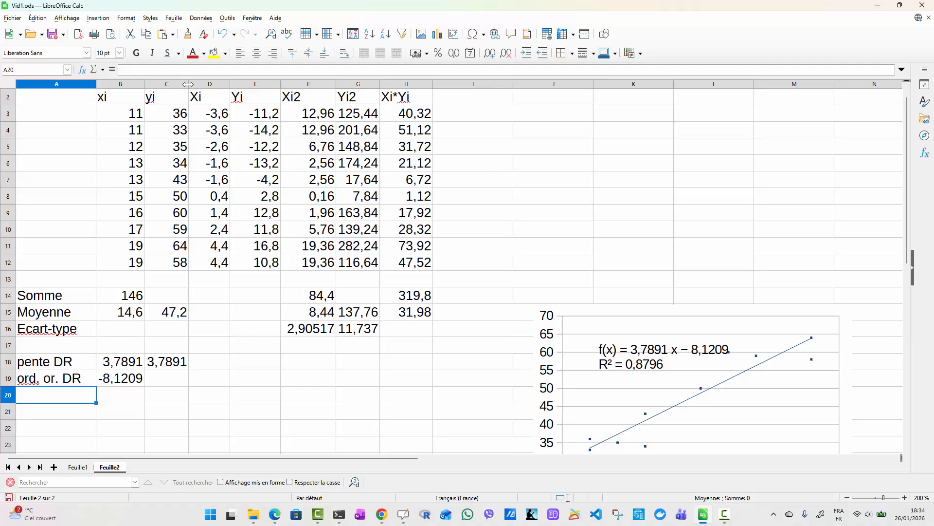
pyautogui.moveTo(188, 84); pyautogui.dragTo(194, 84)
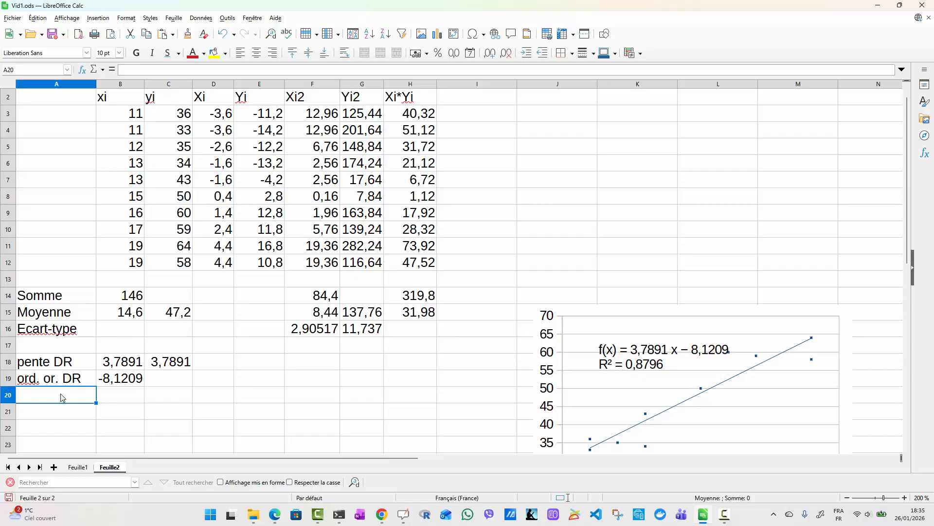
# - Label cell A20 "Coeff. Reg." below the intercept row
pyautogui.write('Coeff')
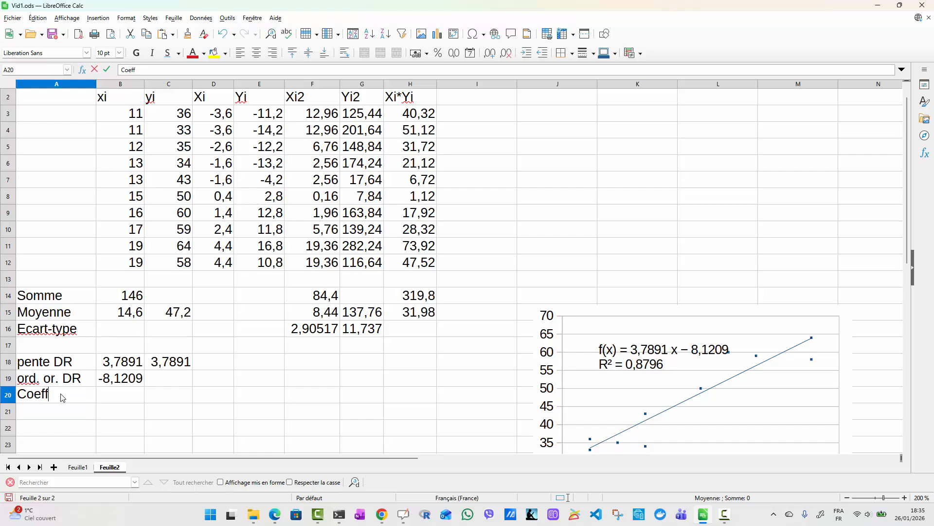
pyautogui.write('. Reg.')
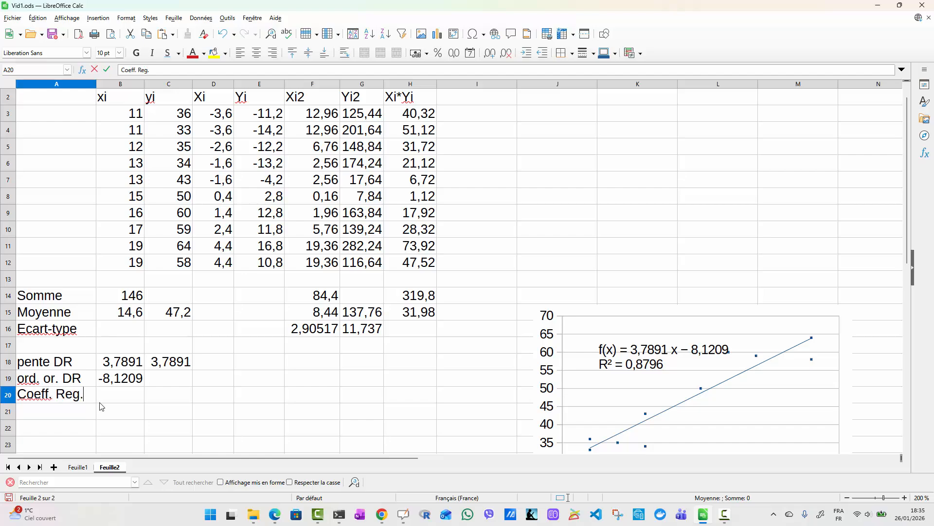
pyautogui.click(116, 397)
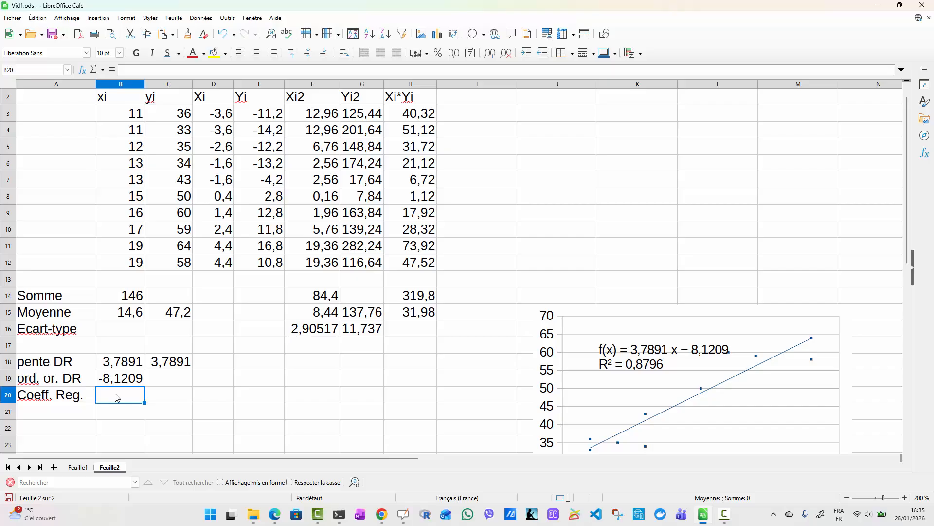
# - Switch to OpenBoard and handwrite R = cov(x;y) / (σx · σy) below the line equation y = ax + b
pyautogui.hotkey('alt', 'Tab')
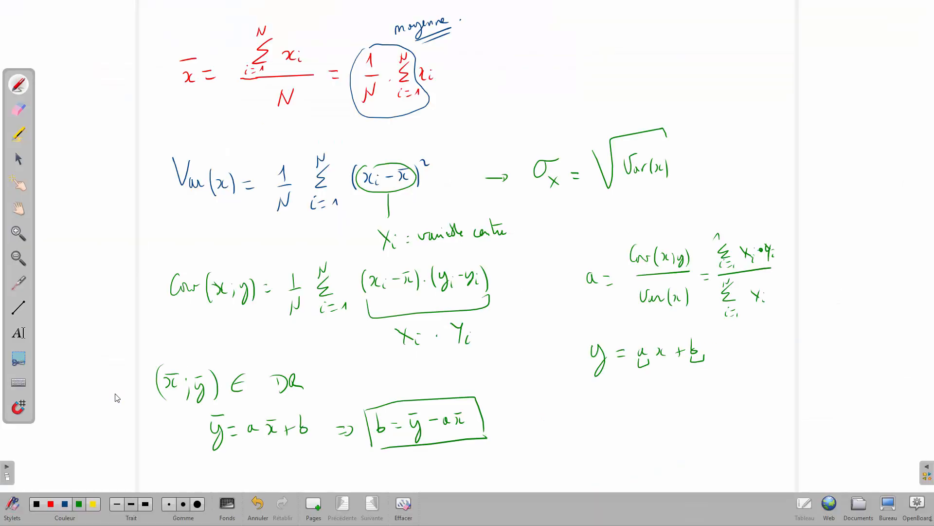
pyautogui.moveTo(567, 410)
pyautogui.mouseDown()
pyautogui.moveTo(574, 427)
pyautogui.moveTo(587, 422)
pyautogui.mouseUp()
pyautogui.moveTo(582, 427)
pyautogui.mouseDown()
pyautogui.moveTo(633, 406)
pyautogui.moveTo(638, 418)
pyautogui.moveTo(656, 412)
pyautogui.moveTo(649, 415)
pyautogui.mouseUp()
pyautogui.moveTo(658, 404); pyautogui.dragTo(673, 415)
pyautogui.moveTo(612, 429); pyautogui.dragTo(672, 419)
pyautogui.moveTo(614, 436)
pyautogui.mouseDown()
pyautogui.moveTo(633, 434)
pyautogui.moveTo(628, 451)
pyautogui.moveTo(656, 435)
pyautogui.mouseUp()
pyautogui.moveTo(658, 457); pyautogui.dragTo(655, 458)
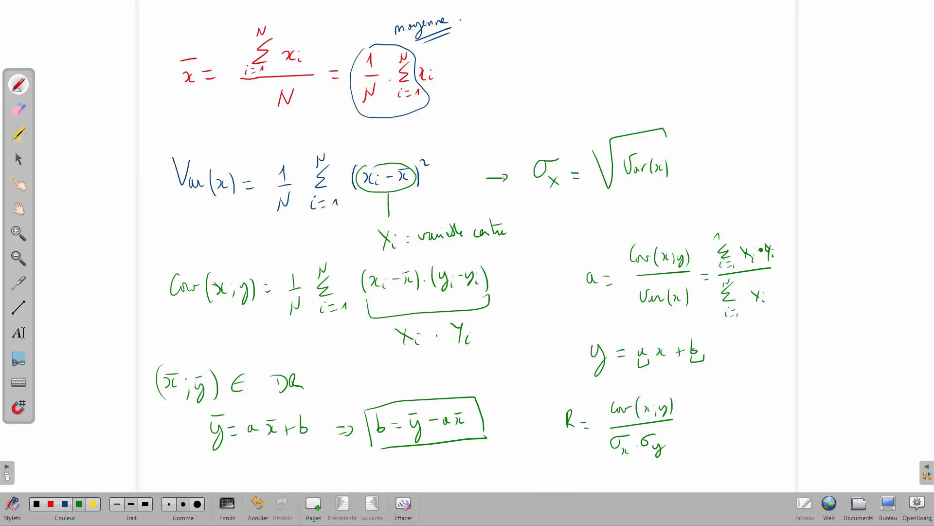
# - Switch to LibreOffice Calc and calculate the correlation coefficient in cell B20 with =H15/(F16*G16)
pyautogui.hotkey('alt', 'Tab')
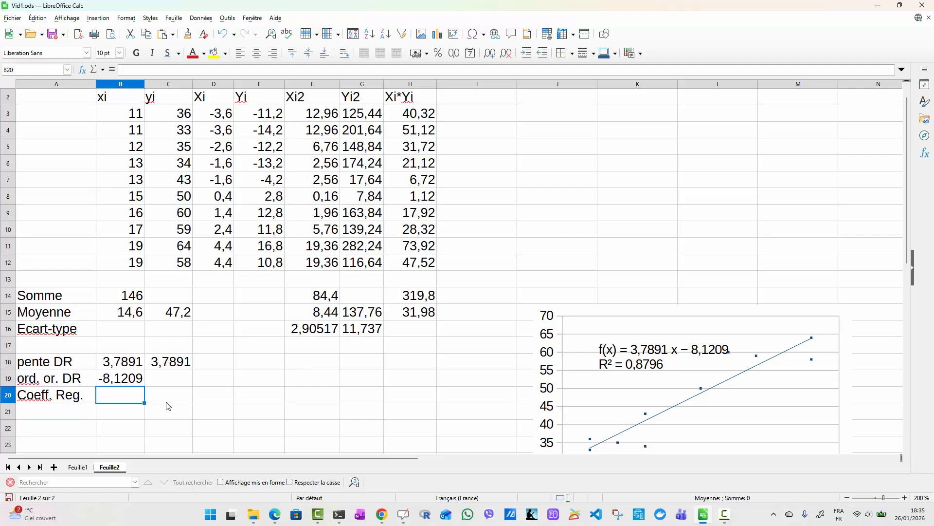
pyautogui.write('=')
pyautogui.click(423, 315)
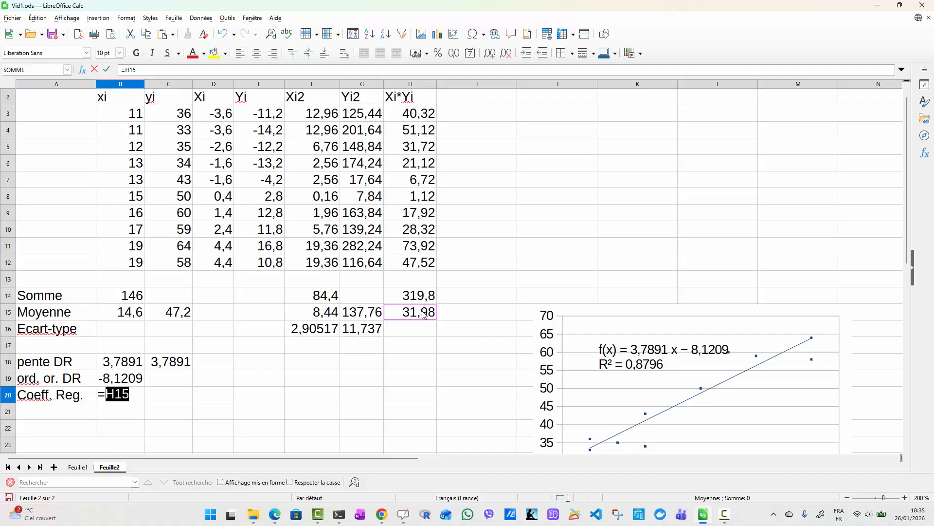
pyautogui.write('/(')
pyautogui.click(320, 332)
pyautogui.write('*')
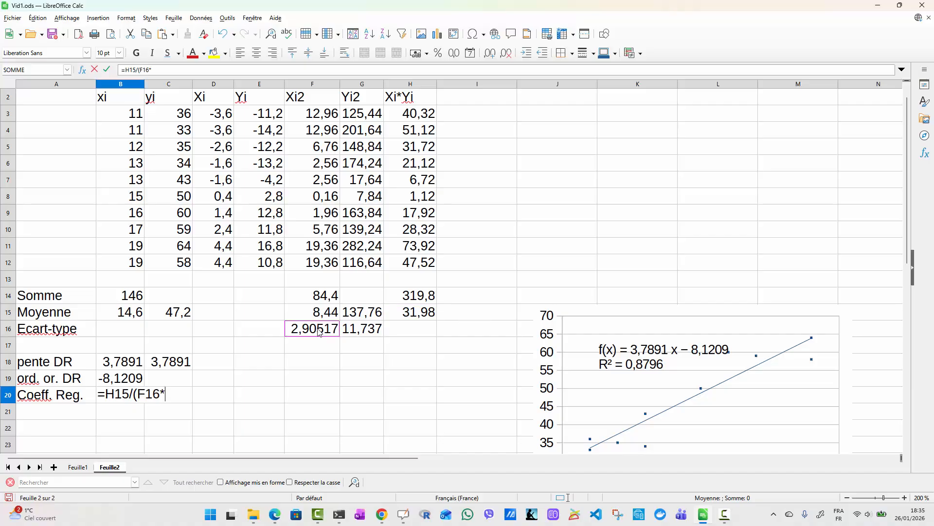
pyautogui.click(360, 331)
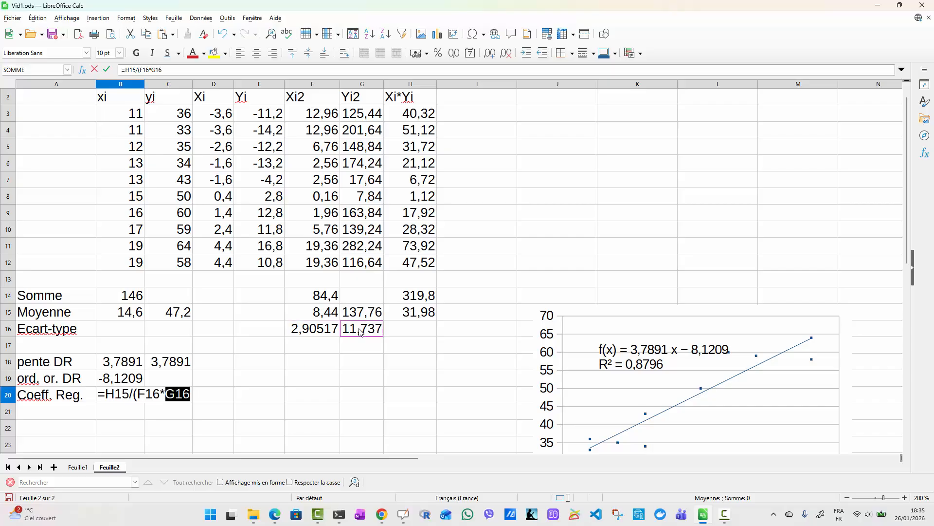
pyautogui.write(')')
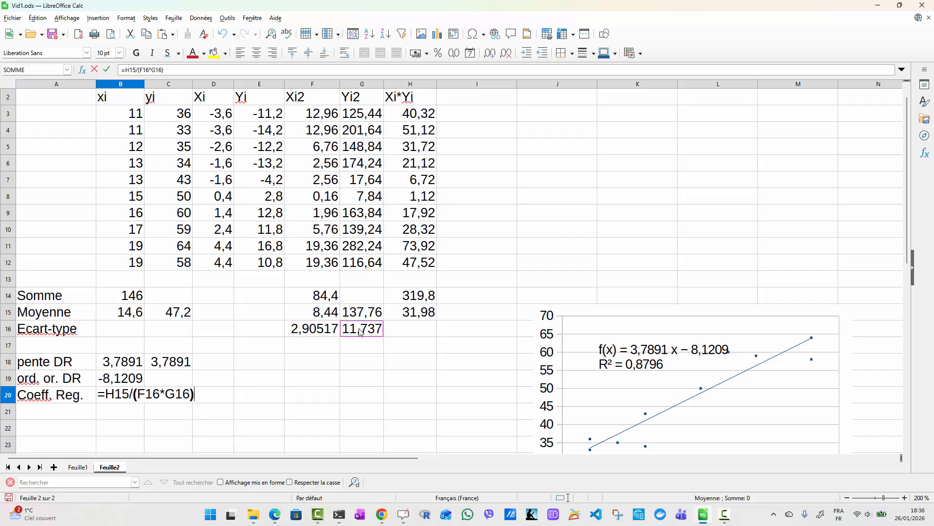
pyautogui.press('Return')
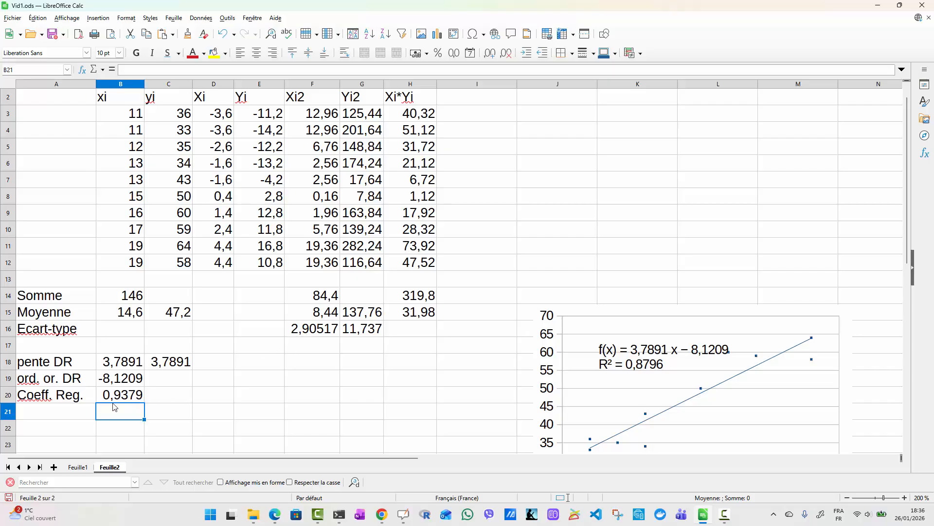
pyautogui.click(215, 398)
pyautogui.write('=')
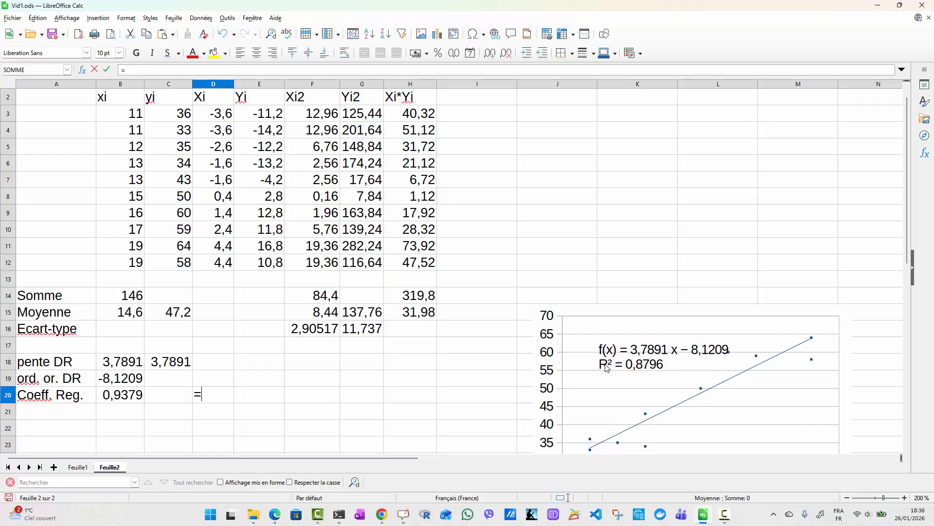
pyautogui.click(71, 398)
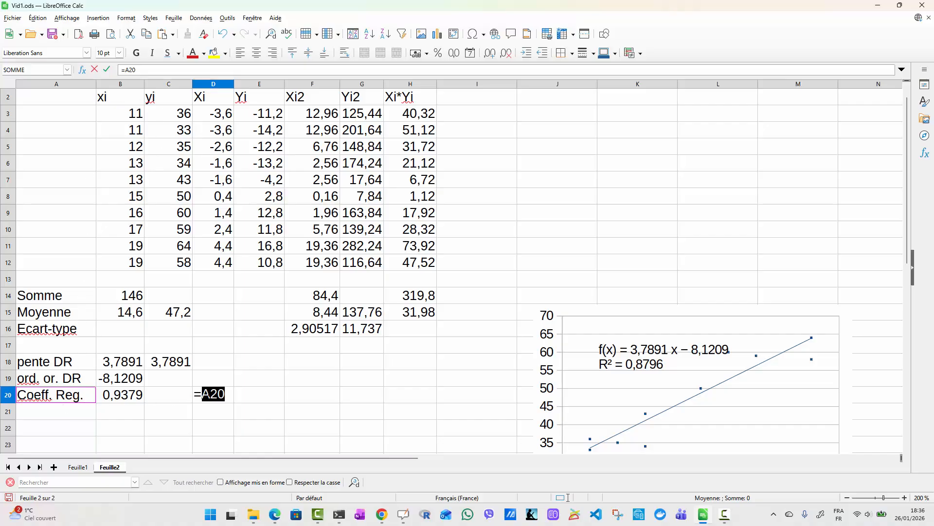
pyautogui.press('Escape')
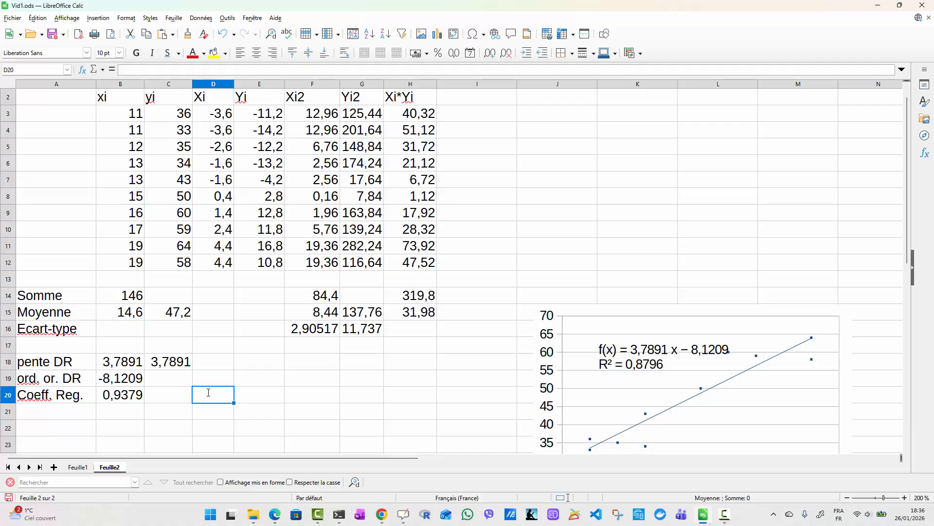
pyautogui.click(62, 395)
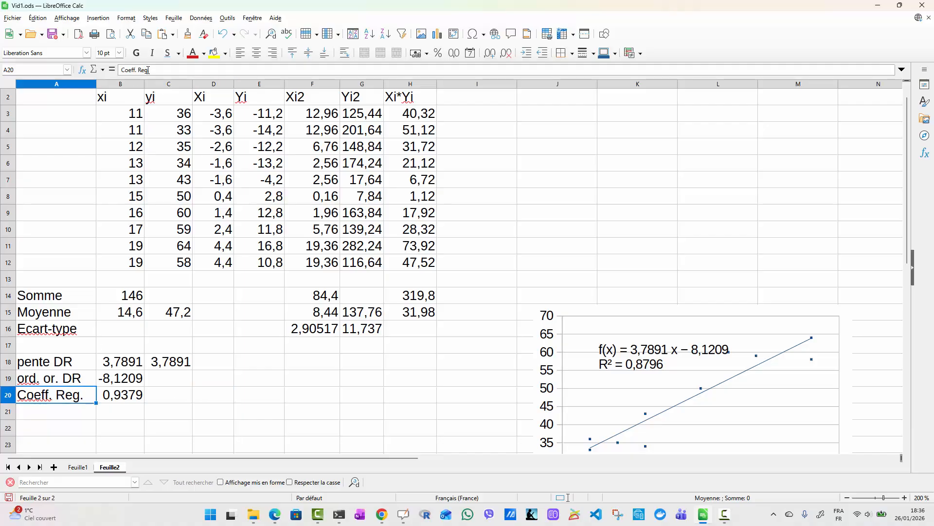
pyautogui.click(248, 71)
pyautogui.press('BackSpace')
pyautogui.press('BackSpace')
pyautogui.press('BackSpace')
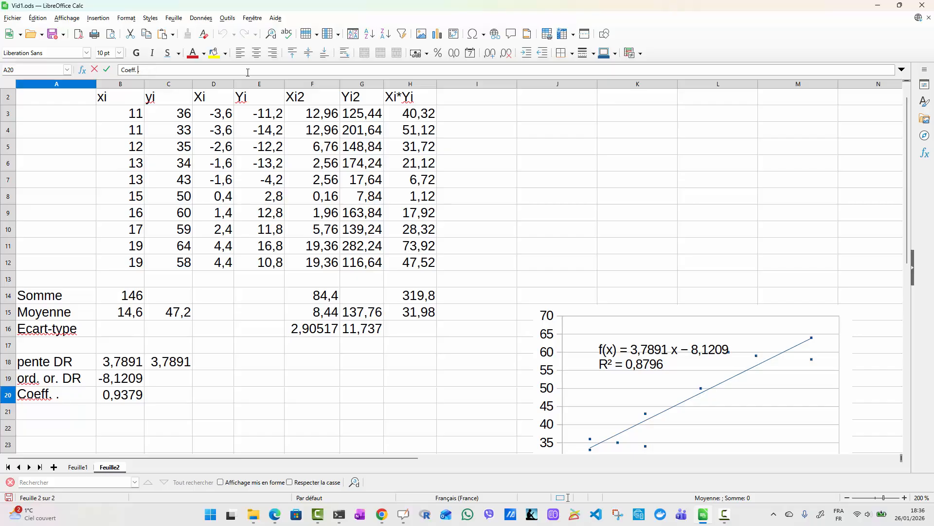
pyautogui.write('Corr')
pyautogui.press('Escape')
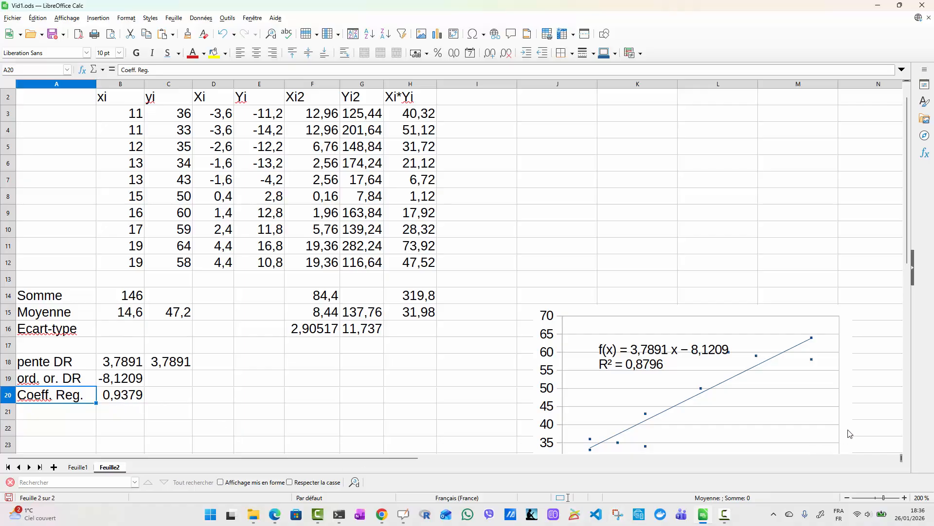
# - Calculate the square of the correlation coefficient in cell D20 with =B20*B20, and widen column D slightly
pyautogui.click(207, 398)
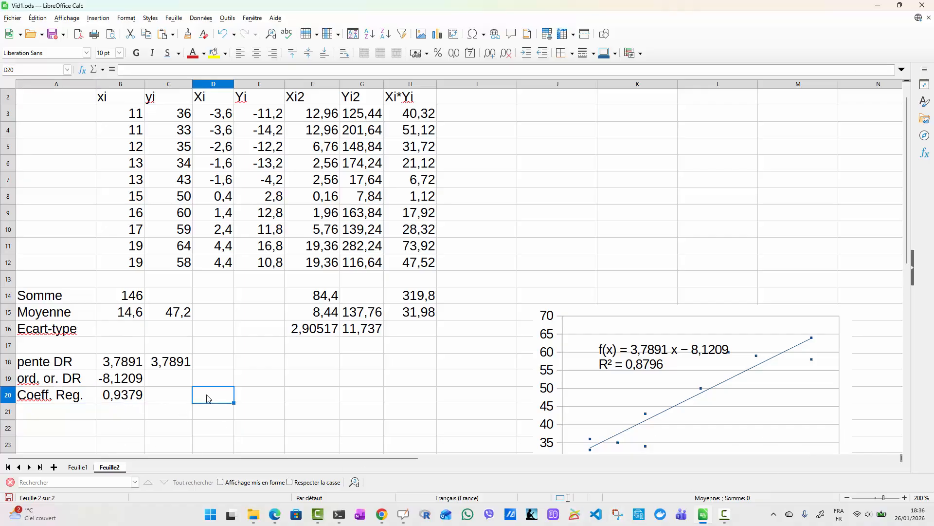
pyautogui.write('=')
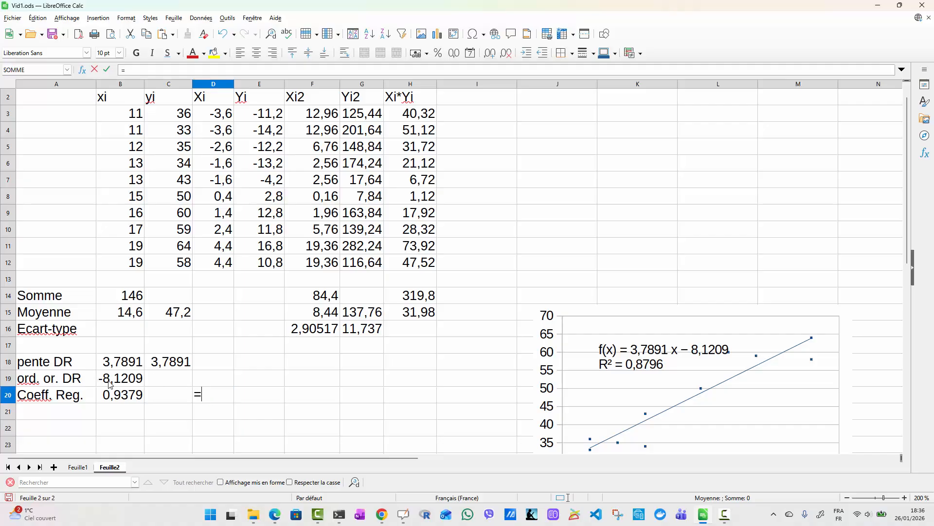
pyautogui.click(123, 398)
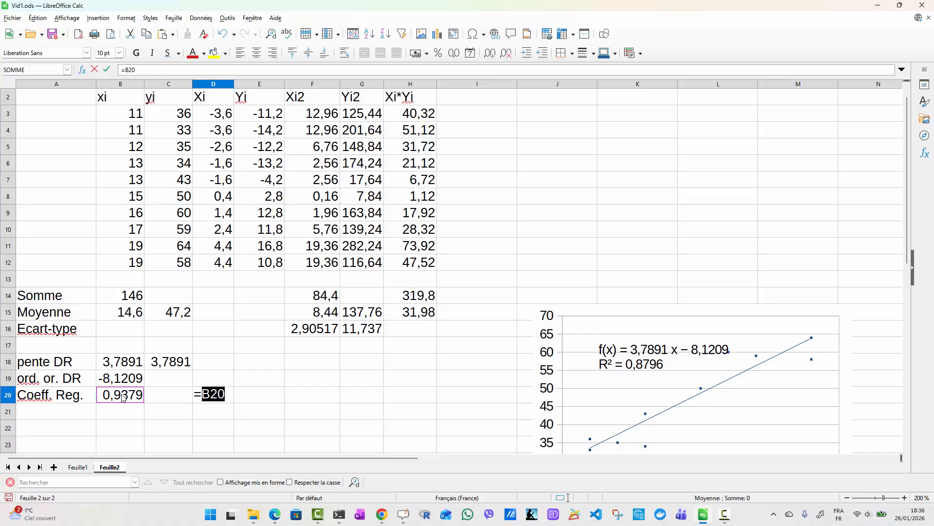
pyautogui.write('*')
pyautogui.click(123, 398)
pyautogui.press('Return')
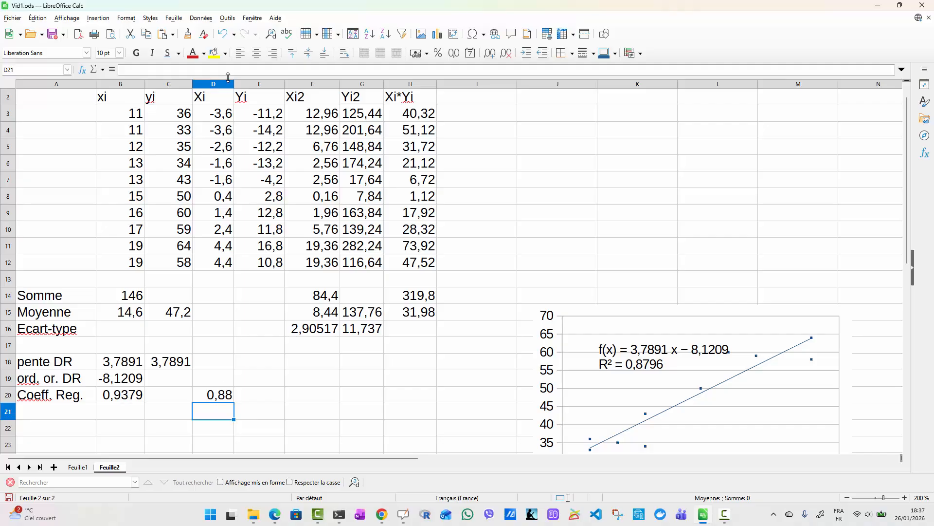
pyautogui.moveTo(234, 83); pyautogui.dragTo(250, 84)
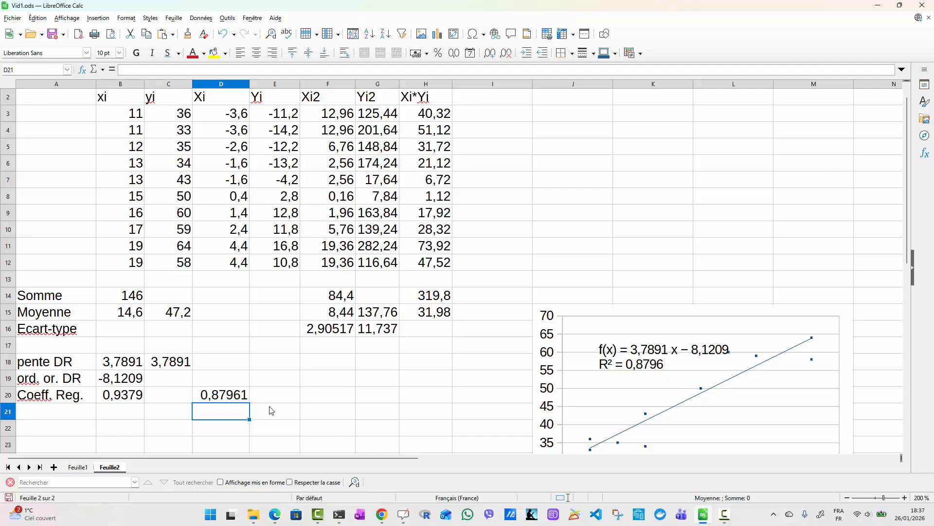
pyautogui.click(225, 398)
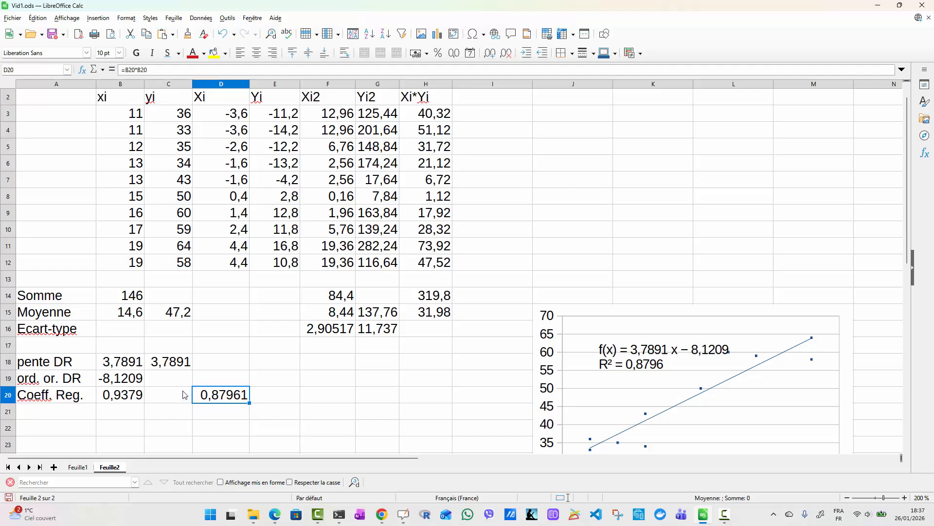
# - Change the label in cell A20 to "Coeff. Cor."
pyautogui.click(72, 395)
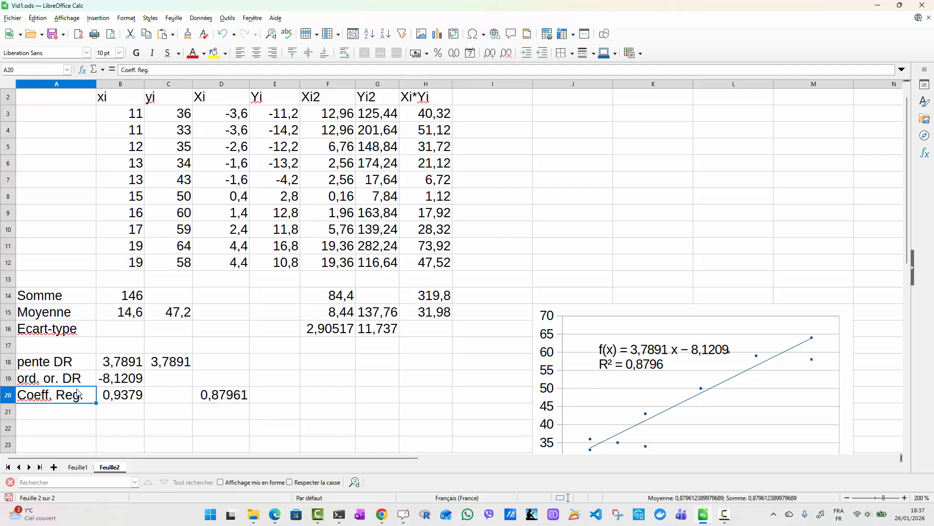
pyautogui.click(148, 70)
pyautogui.press('BackSpace')
pyautogui.press('BackSpace')
pyautogui.press('BackSpace')
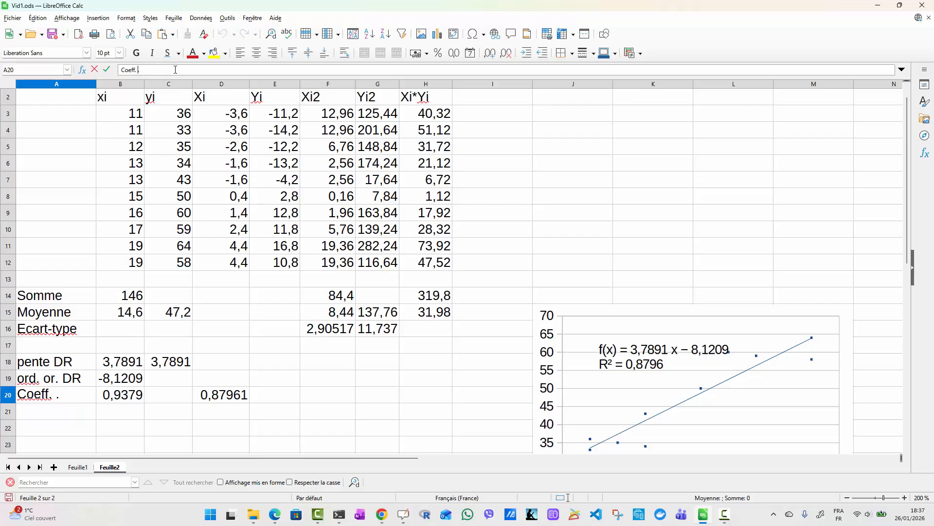
pyautogui.write('Cor')
pyautogui.press('Return')
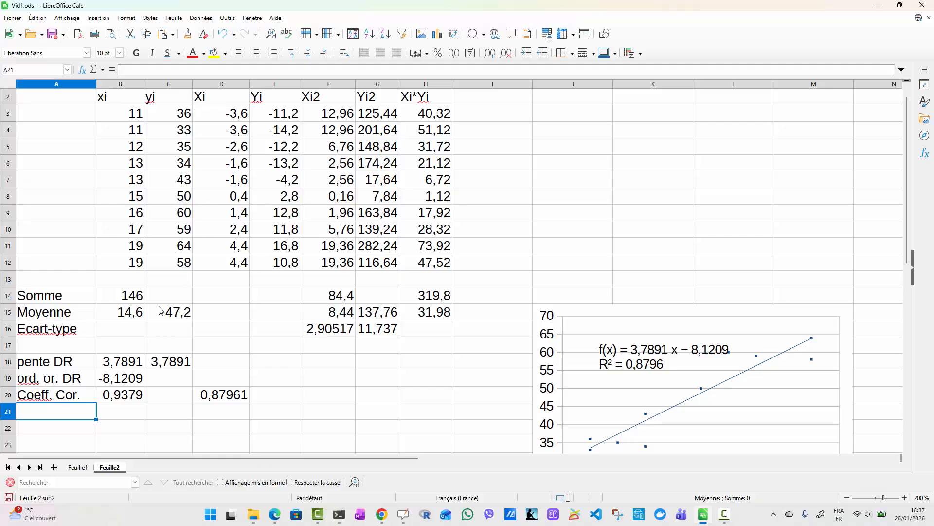
pyautogui.click(126, 396)
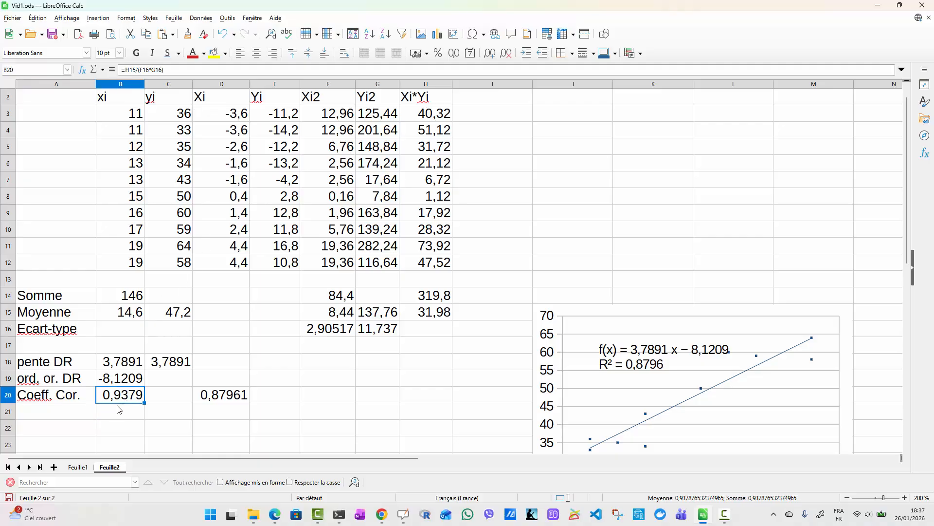
pyautogui.click(220, 402)
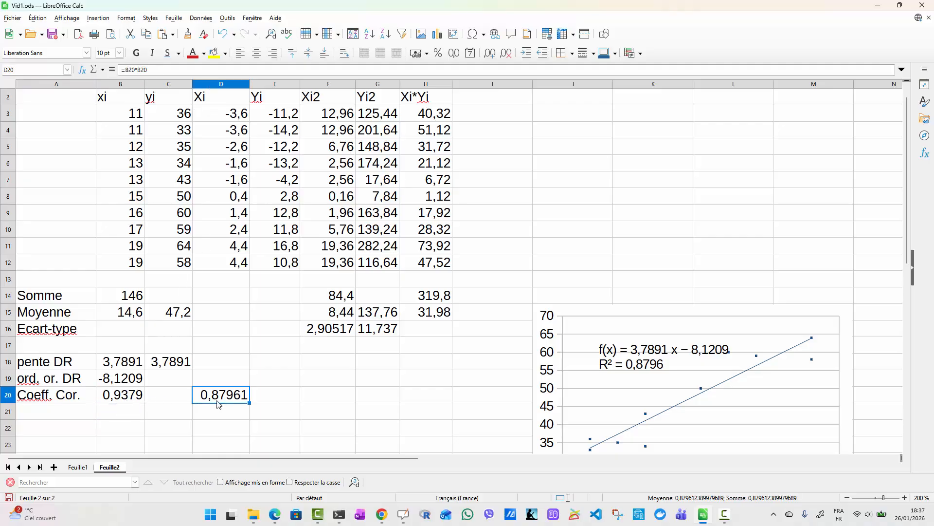